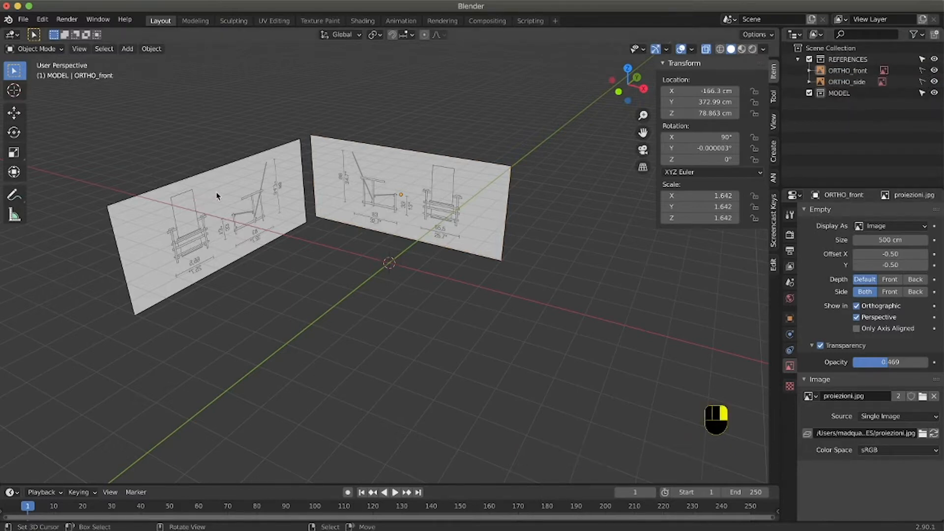
- Collapse the REFERENCES collection and make MODEL the active collection
right_click(145, 221)
scroll(466, 222, "left", 8)
scroll(467, 225, "right", 10)
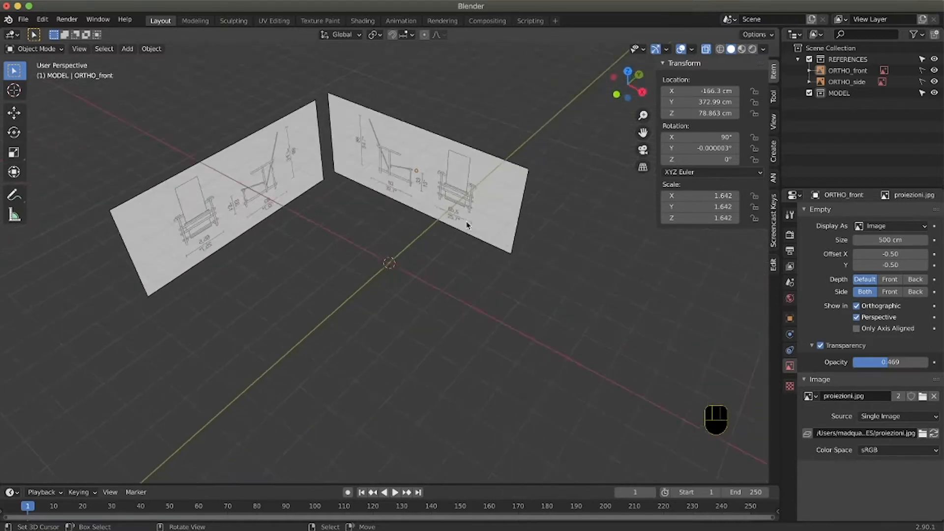
left_click(797, 59)
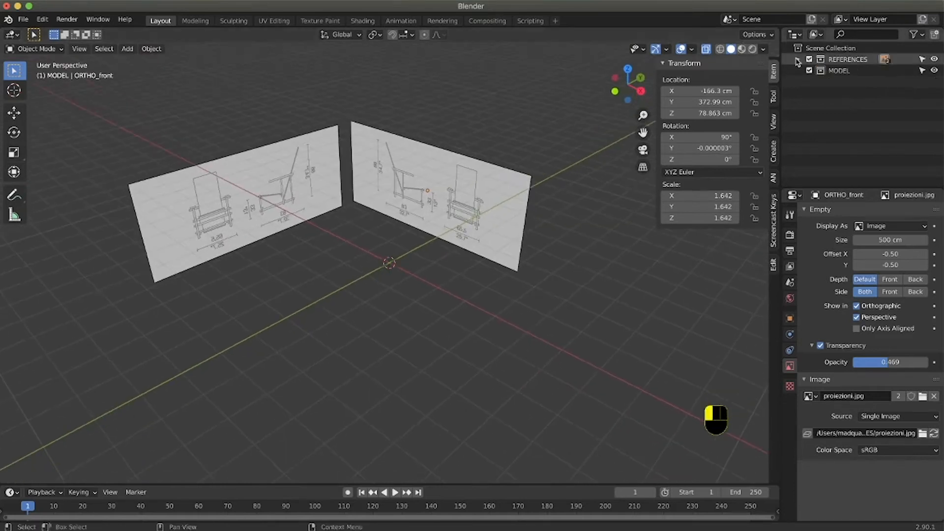
left_click(843, 72)
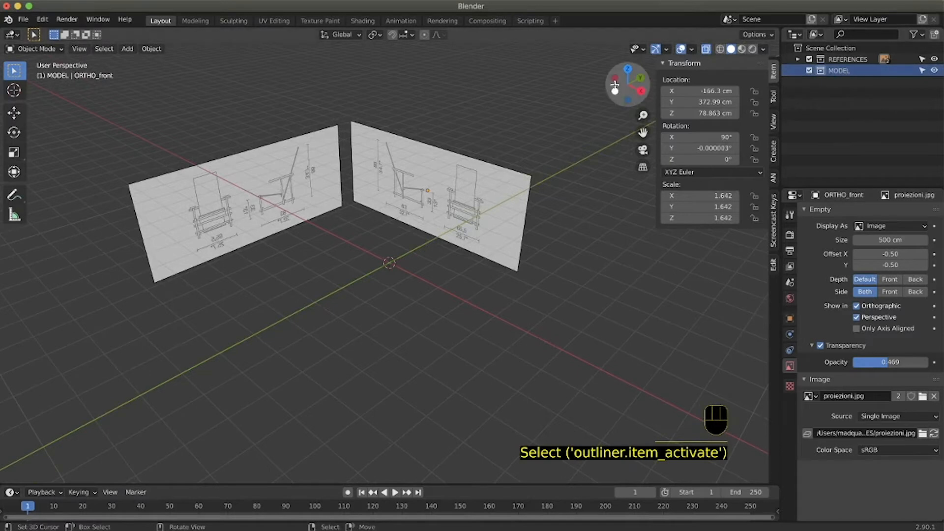
- Add a cube mesh to the MODEL collection at the world origin
mouse_move(379, 316)
middle_mouse_down()
mouse_move(392, 314)
mouse_move(384, 319)
middle_mouse_up()
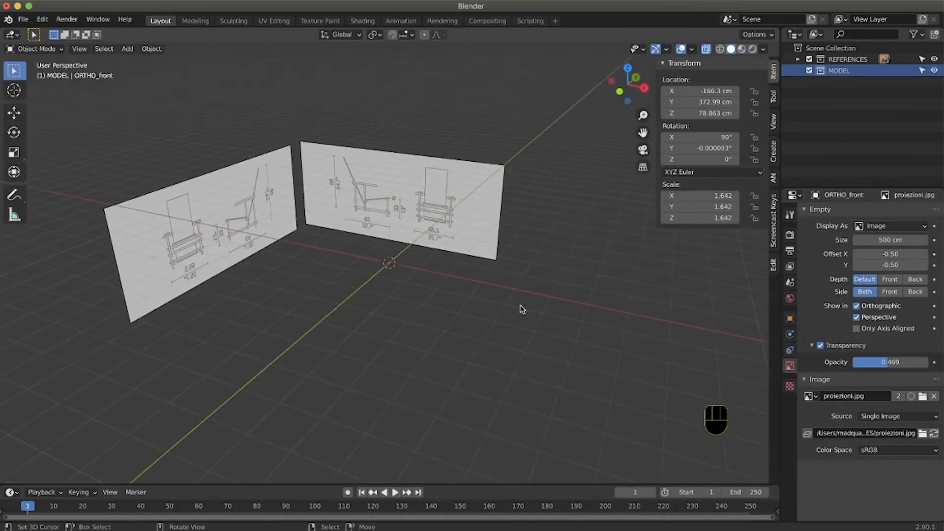
key("shift")
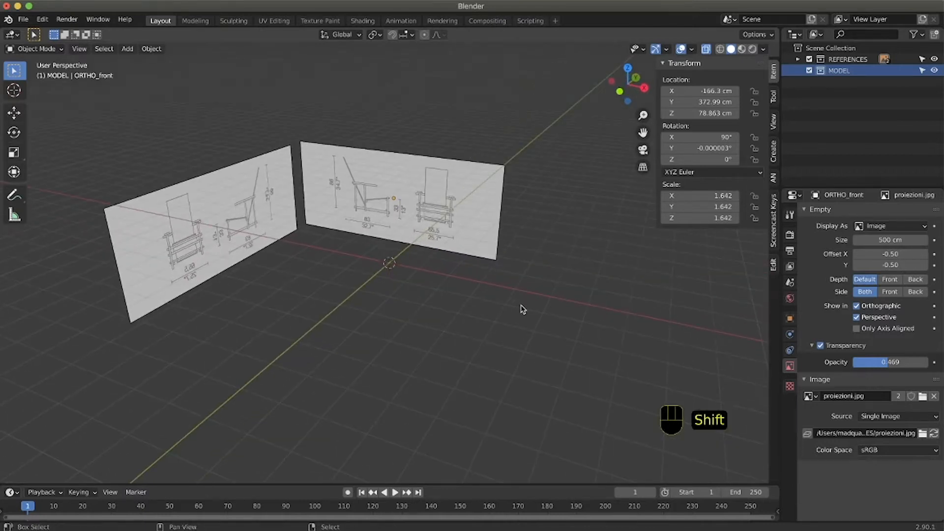
key("shift+a")
mouse_move(533, 305)
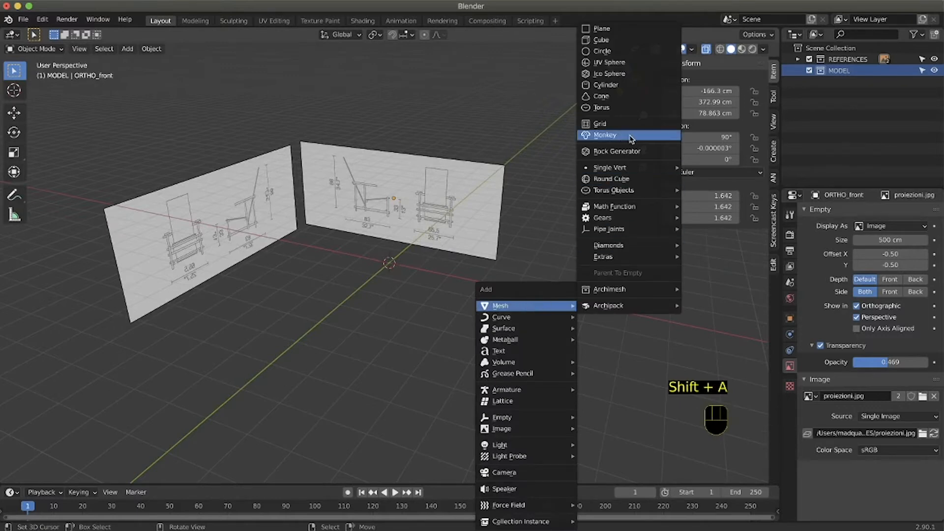
left_click(622, 40)
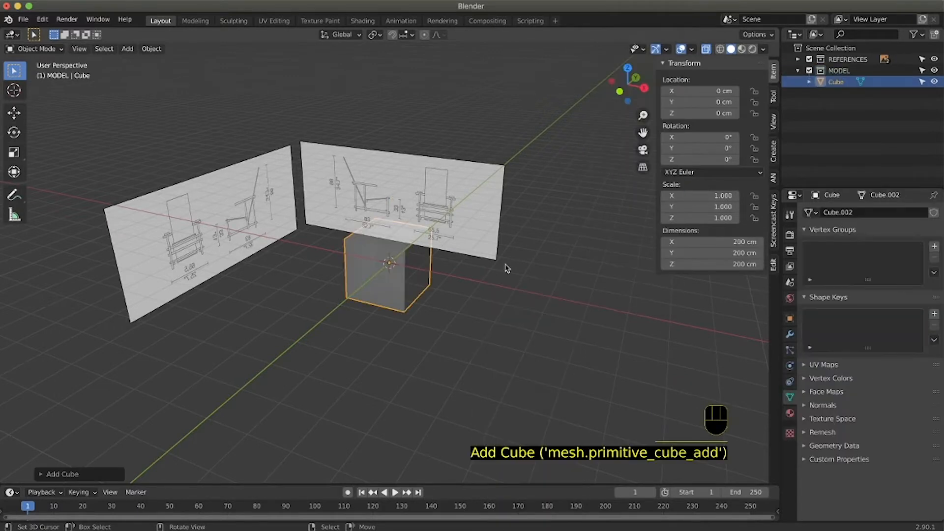
- In front view, raise the cube along Z to about 130 cm, over the chair's backrest drawing
scroll(502, 276, "down", 5)
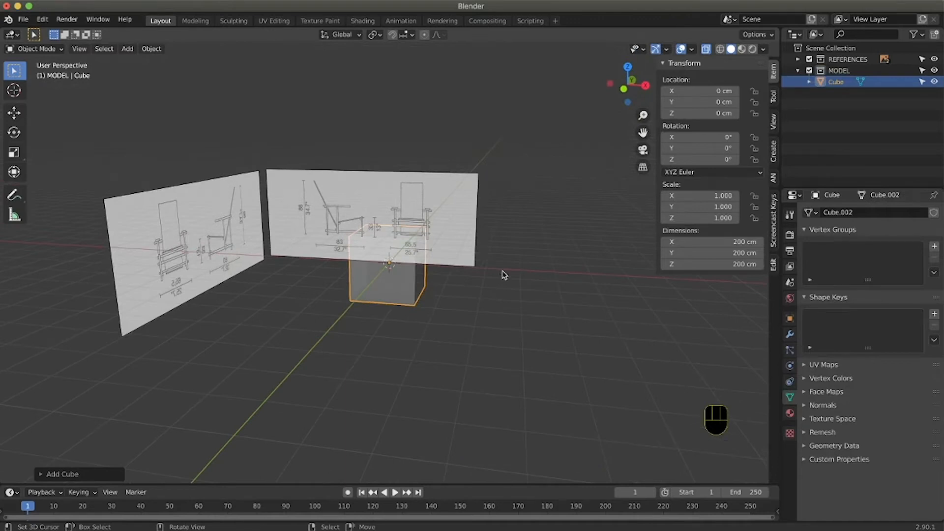
key("KP_1")
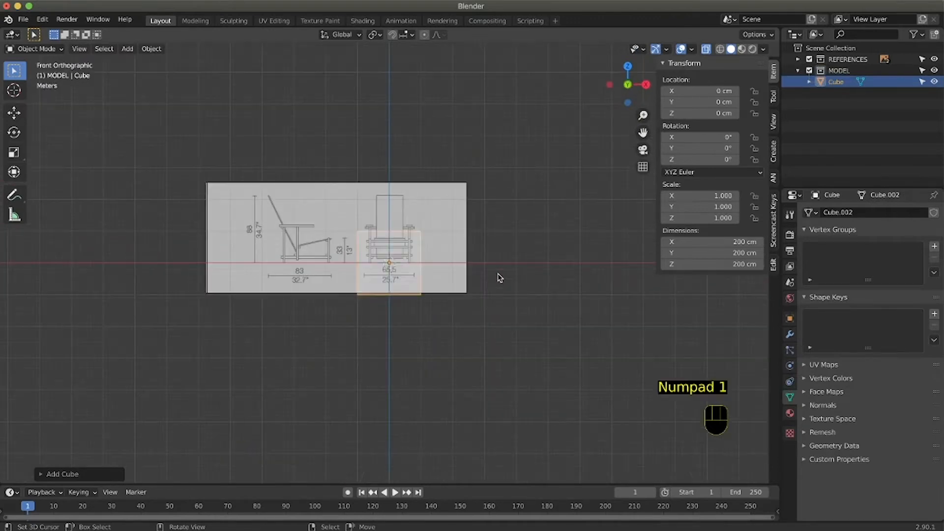
scroll(405, 319, "up", 6, "ctrl")
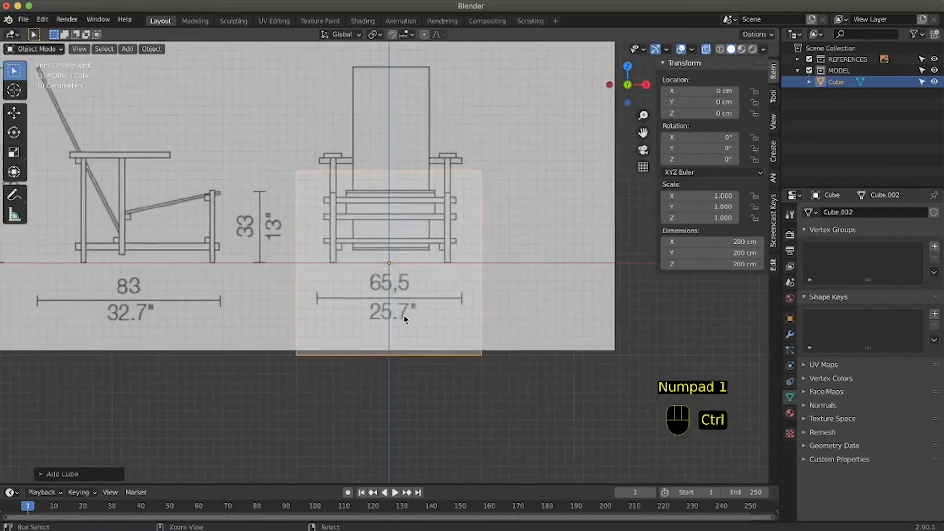
key("g")
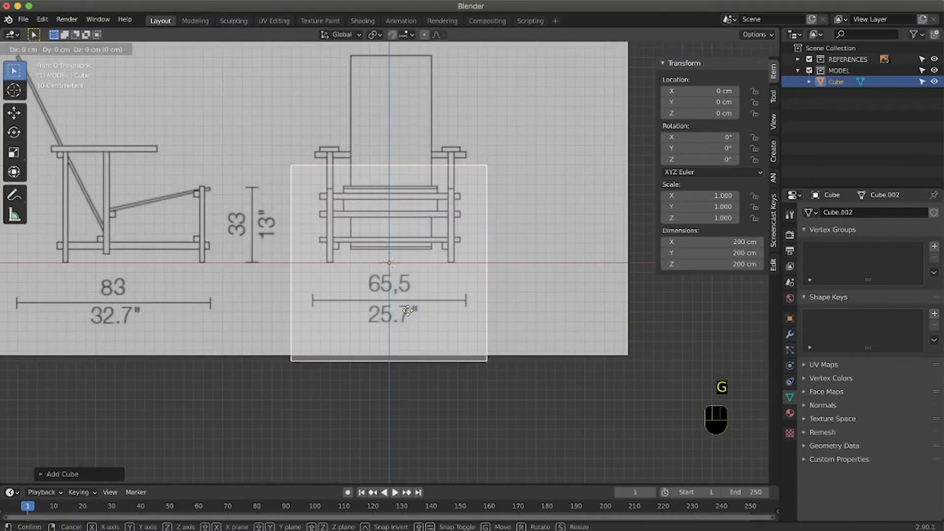
key("z")
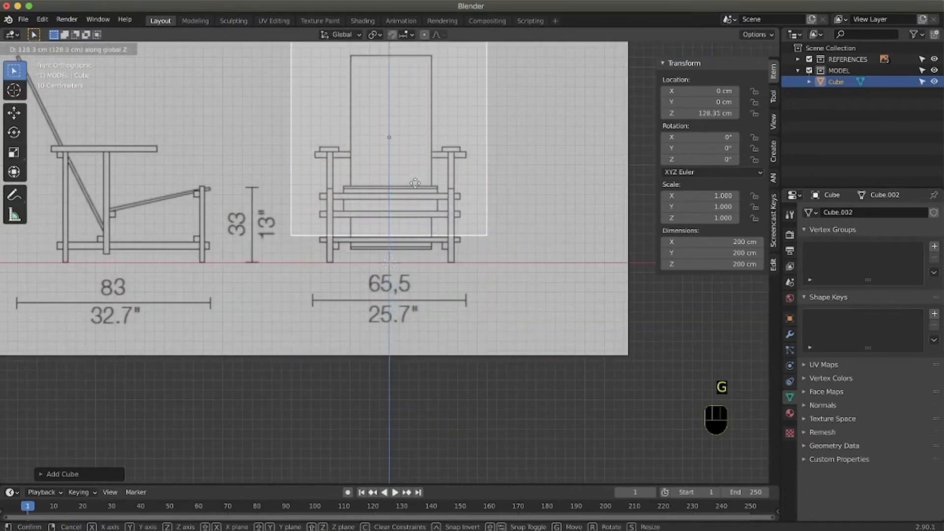
left_click(419, 190)
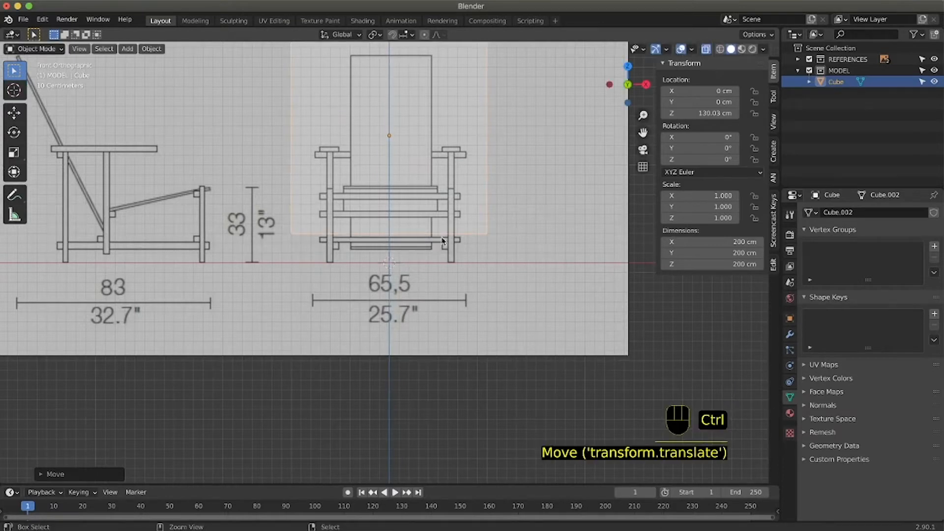
- Scale the cube uniformly to about 161 cm per side so its upper edge meets the top of the backrest drawing
scroll(444, 243, "down", 1, "ctrl")
key("s")
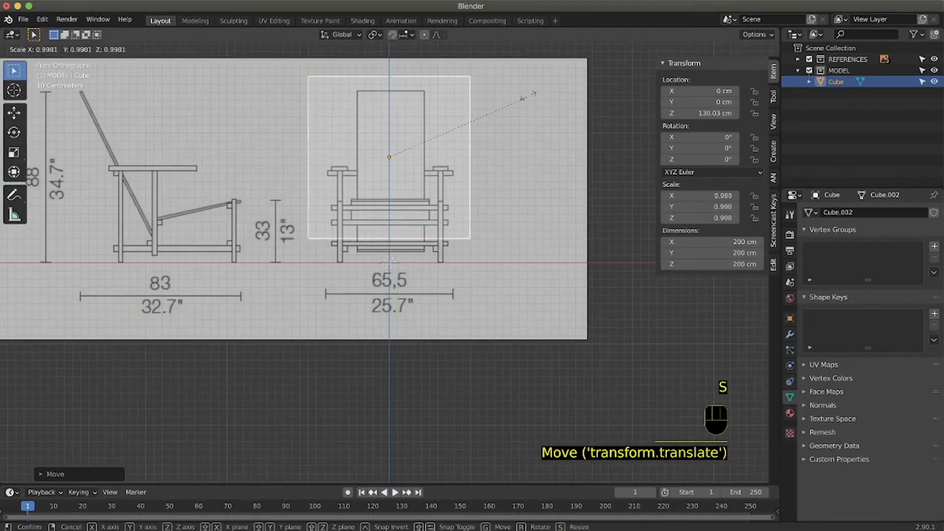
left_click(502, 103)
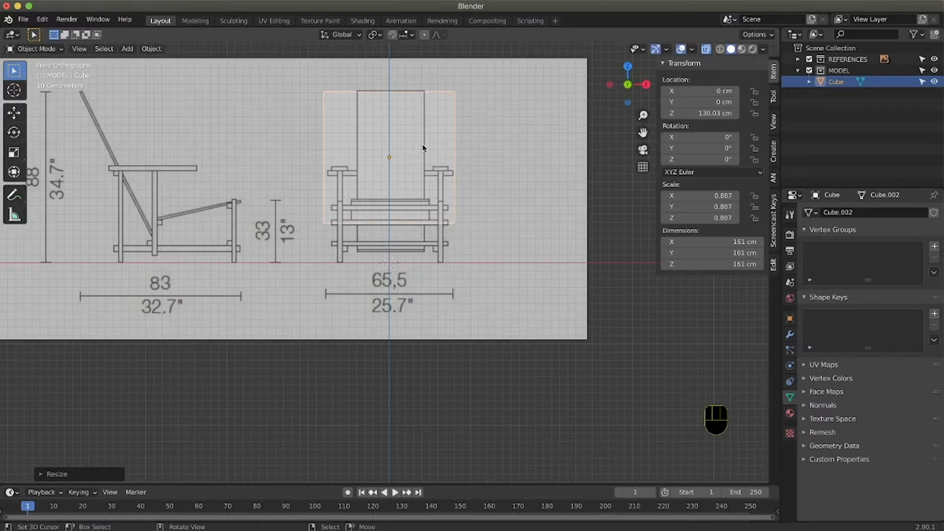
- In right side view, move the cube onto the middle of the slanted backrest, at about Y 63 cm and Z 122 cm
key("KP_3")
key("KP_3")
middle_click_drag(417, 141, 469, 116)
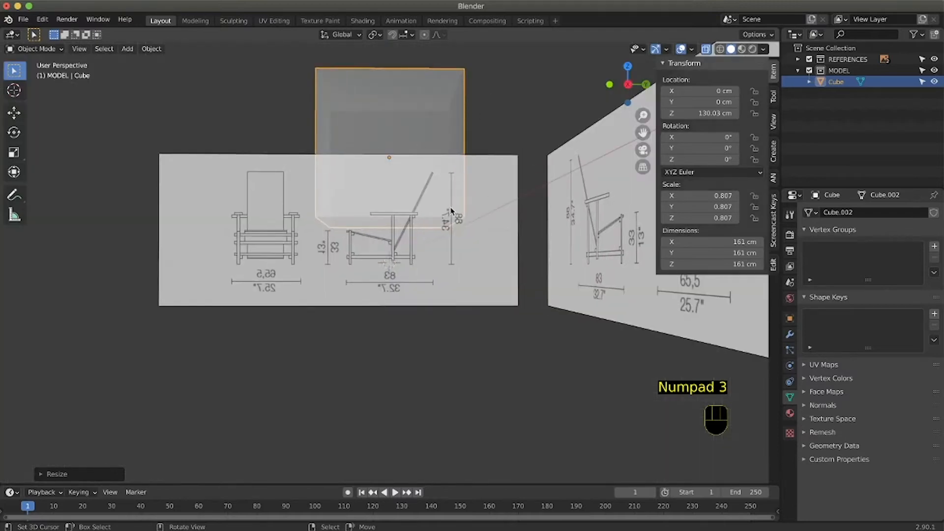
key("KP_3")
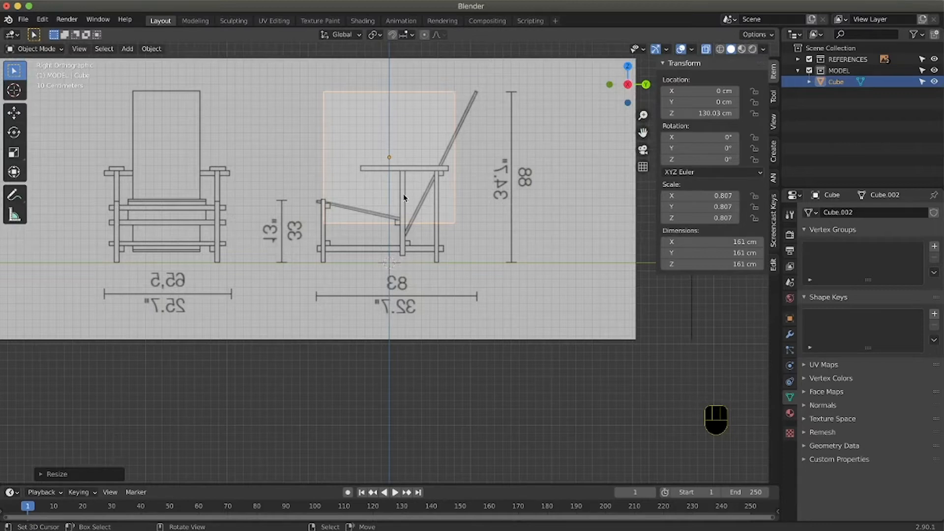
key("g")
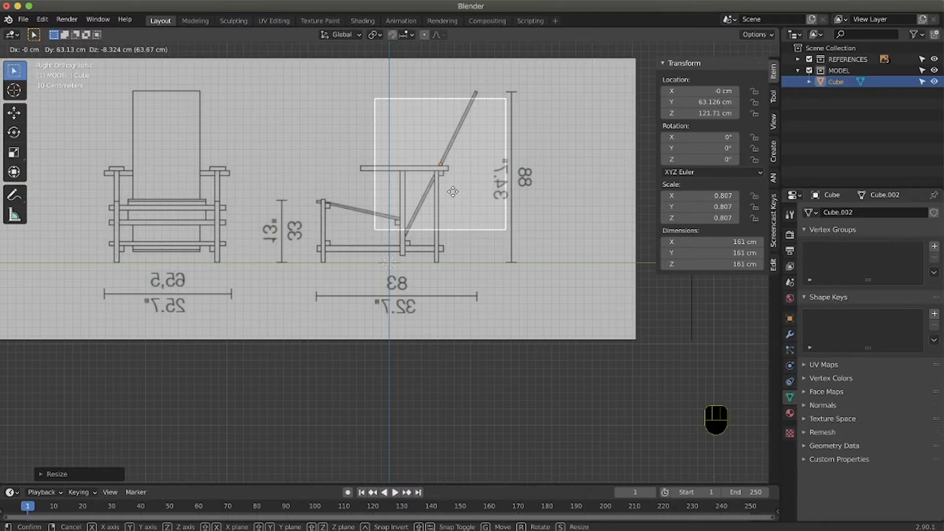
left_click(452, 192)
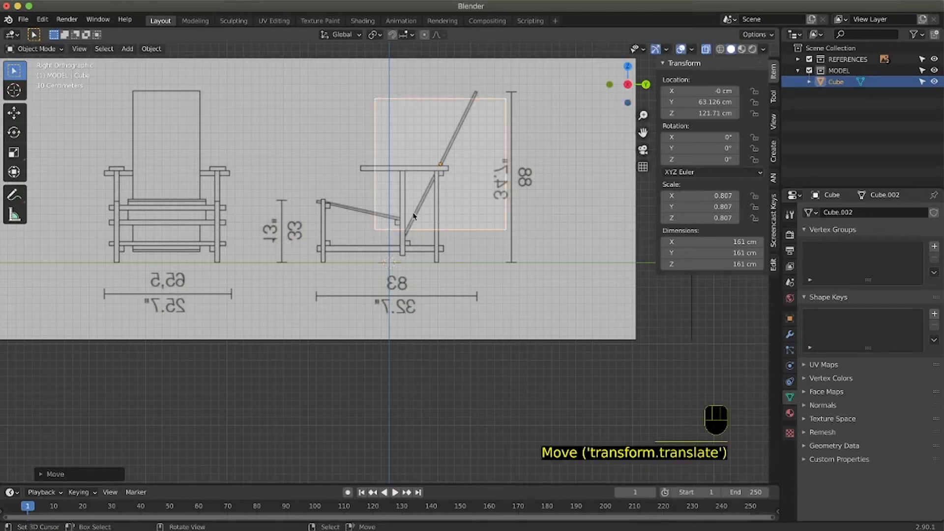
- Rotate the cube about -25° around X to match the backrest's slant in the side drawing
key("r")
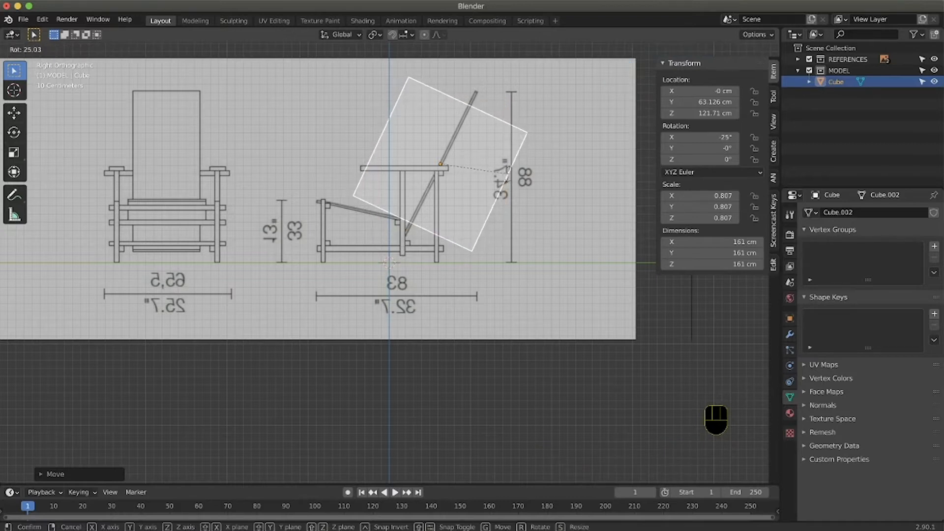
left_click(509, 176)
middle_click_drag(488, 195, 493, 191)
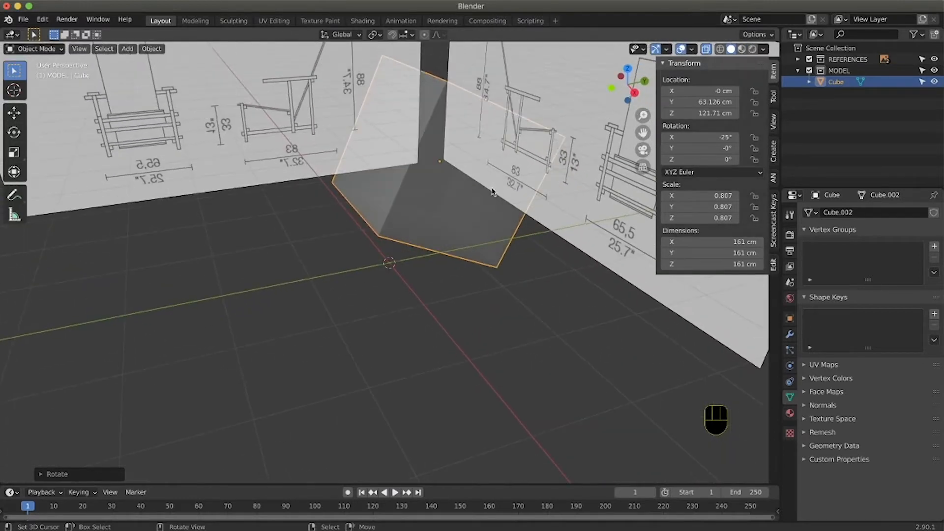
- Turn off X-ray display so the tilted cube appears solid in the perspective view
left_click(710, 49)
middle_click_drag(290, 295, 301, 290)
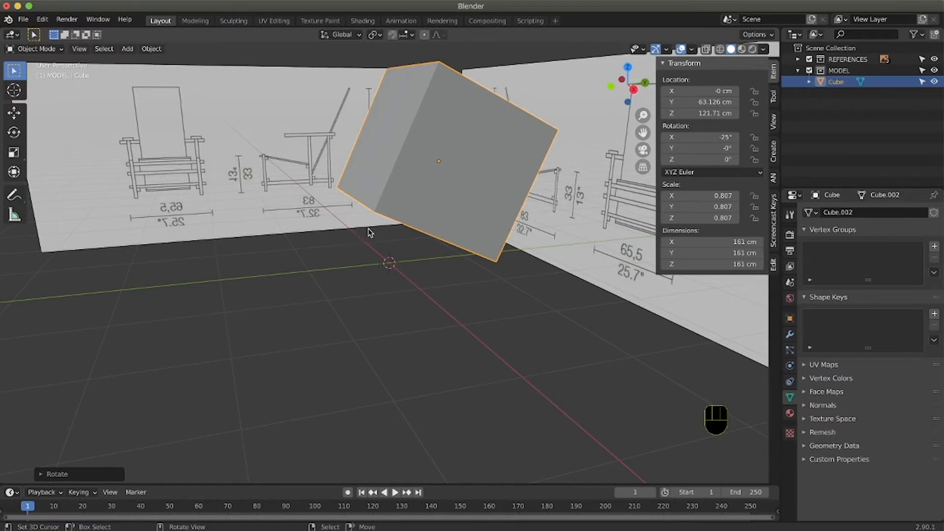
scroll(385, 236, "down", 3, "ctrl")
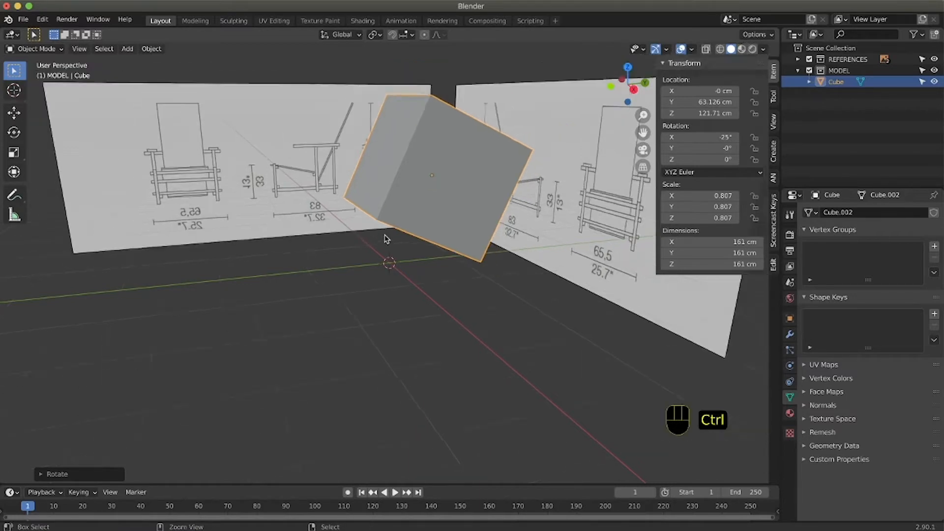
left_click(426, 216)
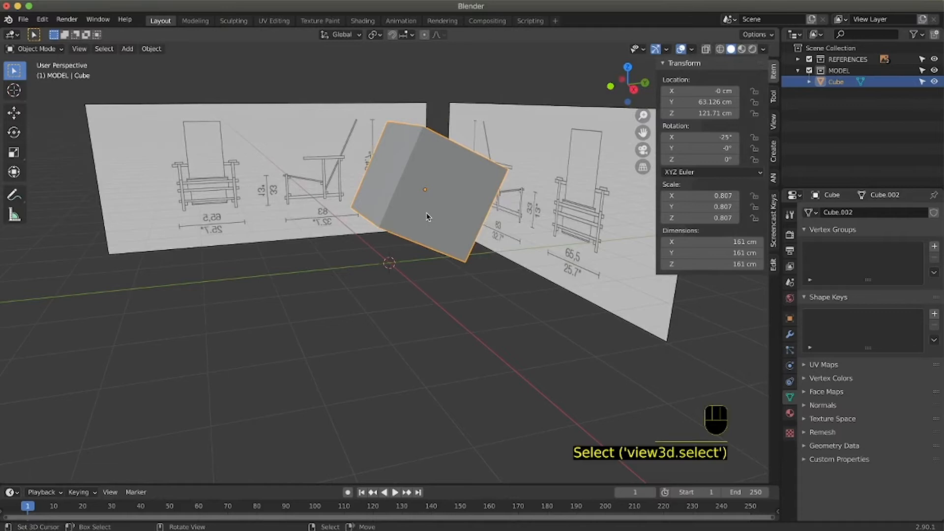
key("g")
key("y")
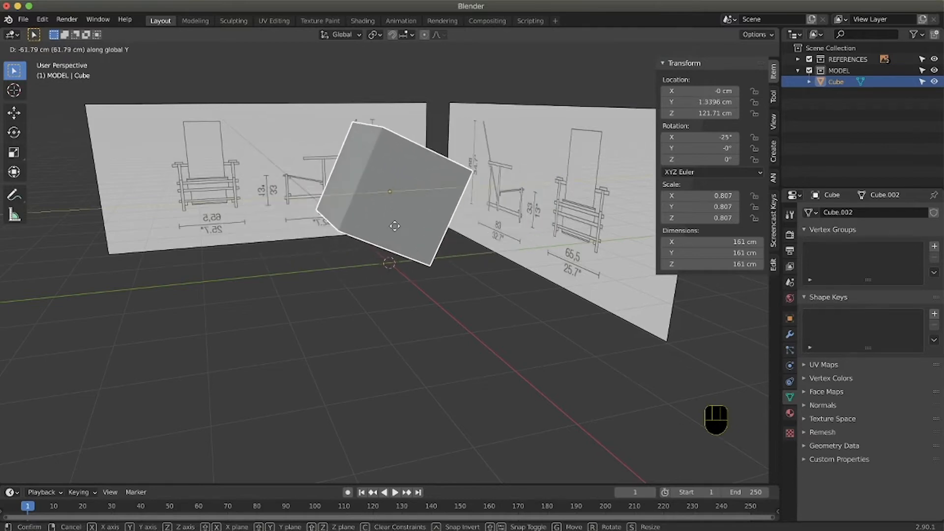
right_click(394, 229)
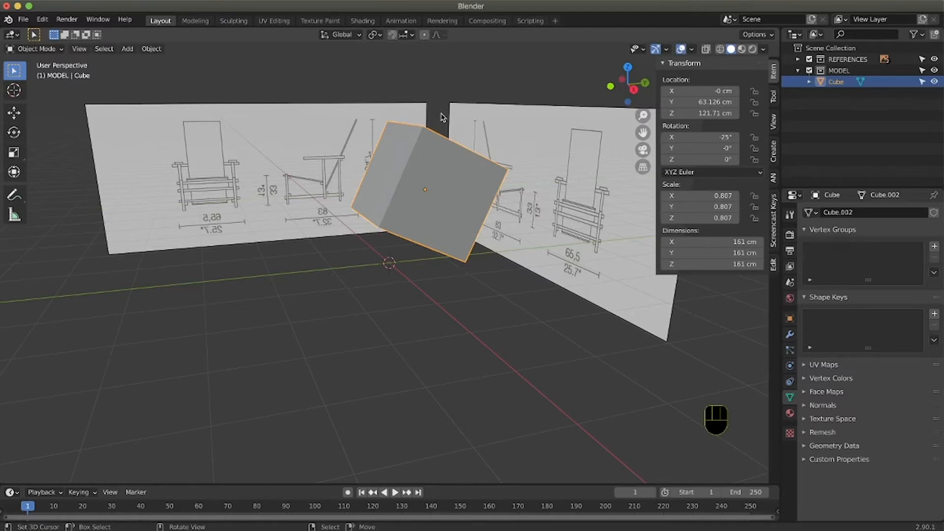
- In right side view, scale the cube along its local Y axis to a panel about 5.4 cm thick
key("KP_3")
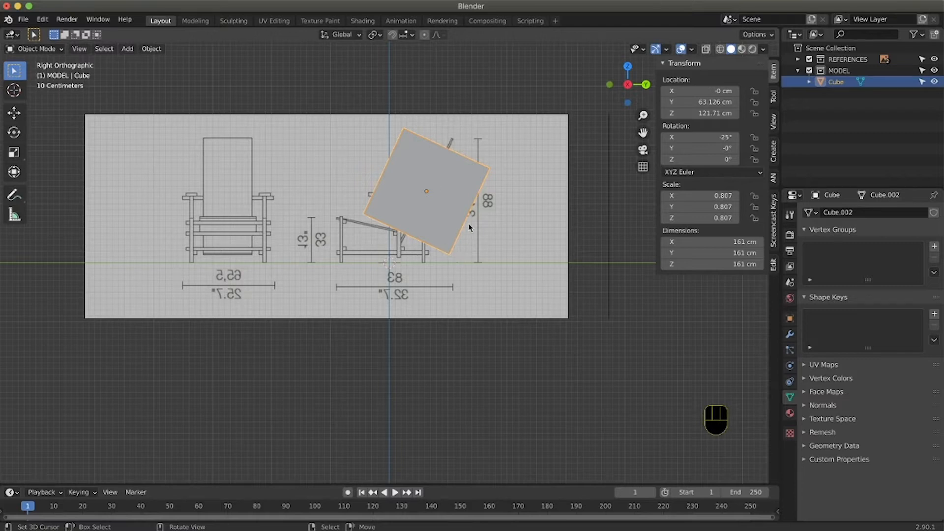
key("s")
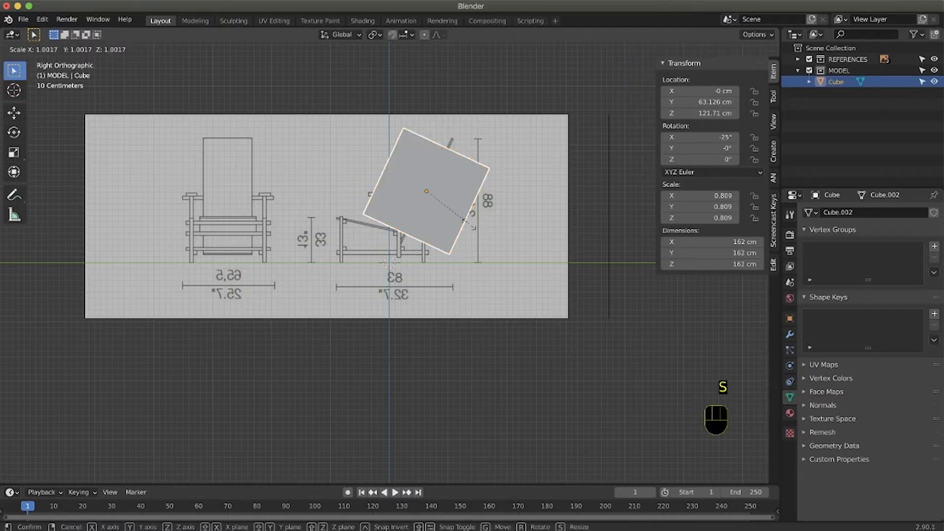
key("y")
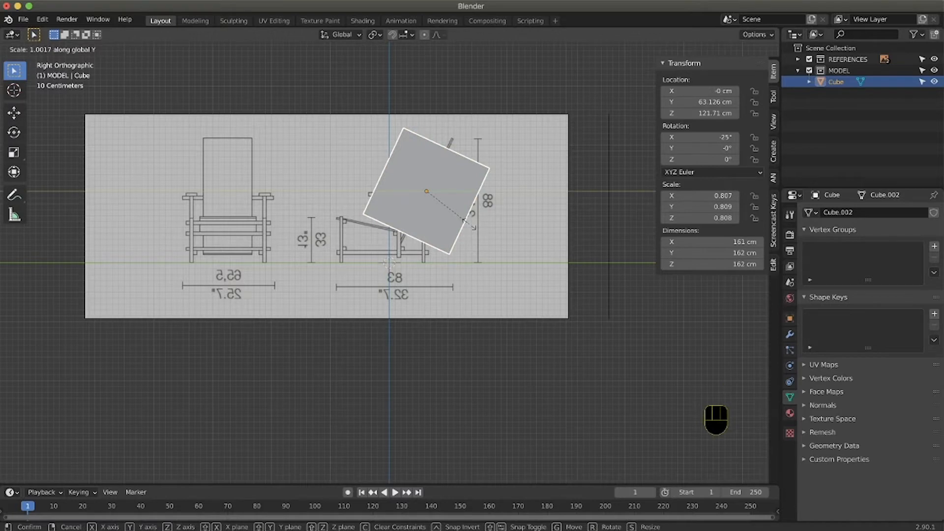
key("y")
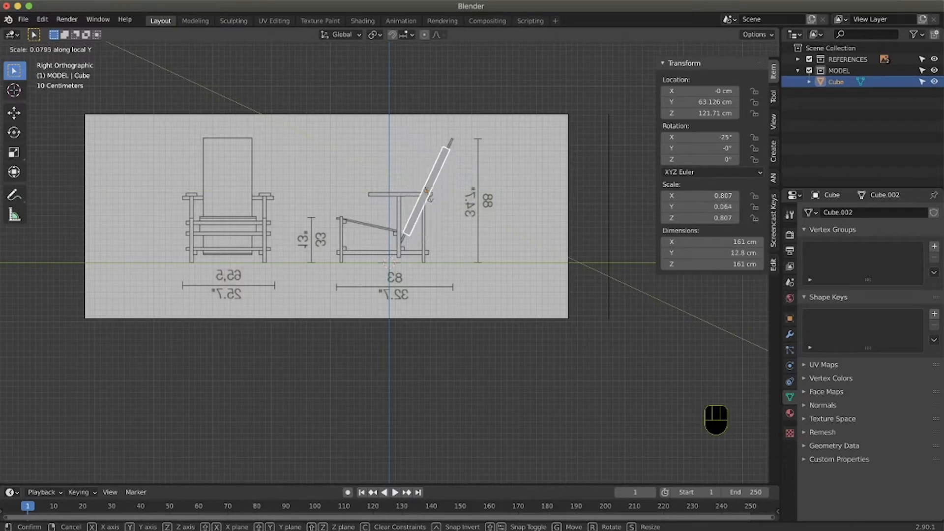
left_click(428, 194)
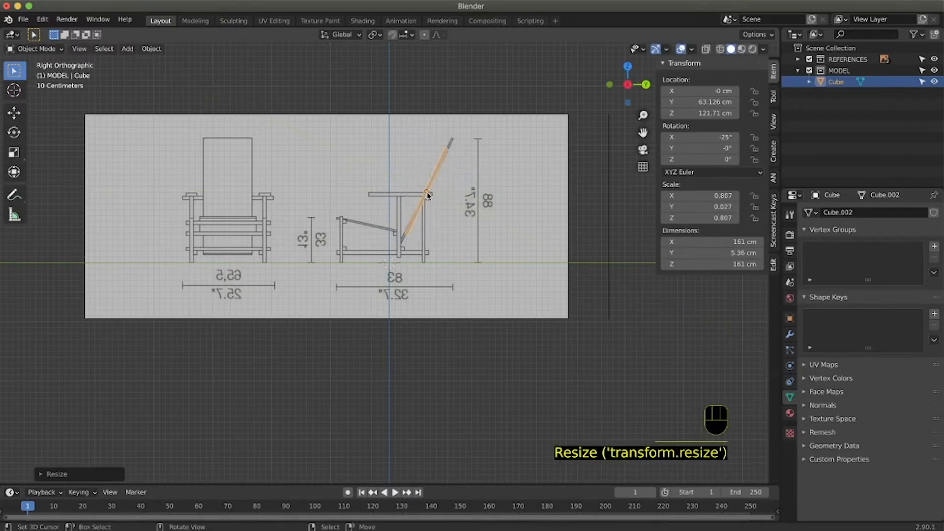
- Fine-tune the panel's X rotation to about -26.4° so it follows the backrest line in the side drawing
scroll(347, 232, "up", 4, "ctrl")
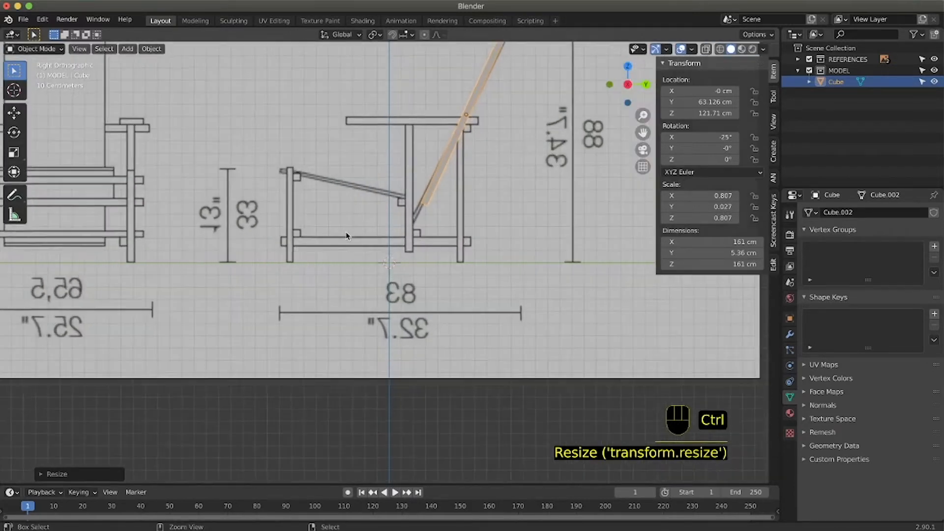
scroll(348, 232, "up", 3, "shift")
scroll(348, 235, "right", 1, "shift")
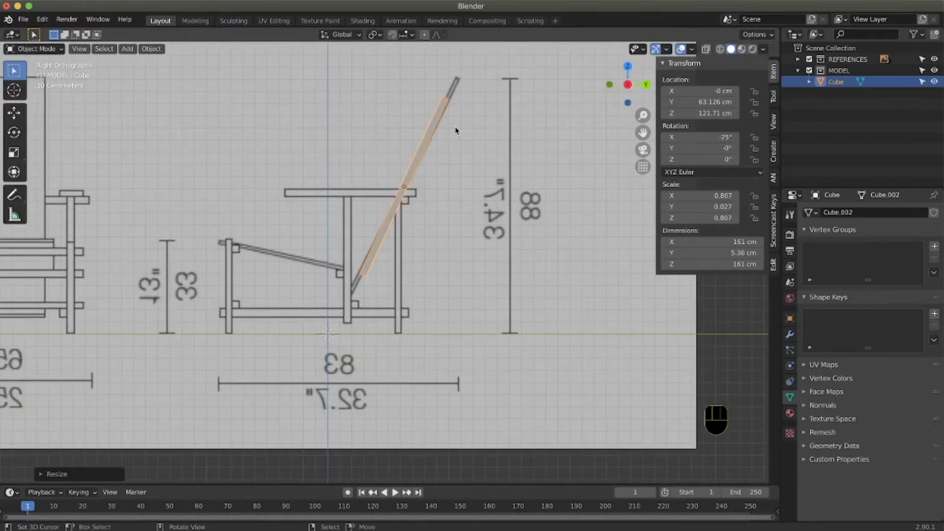
key("r")
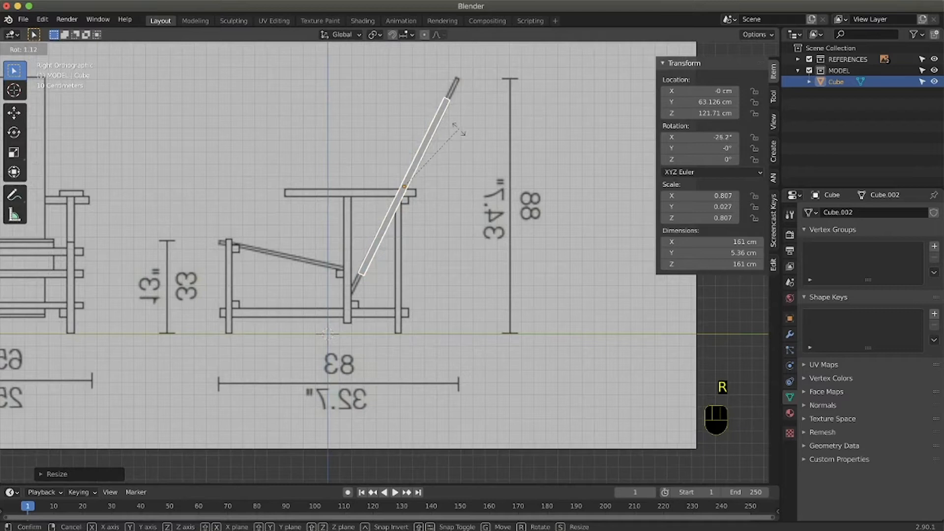
left_click(458, 128)
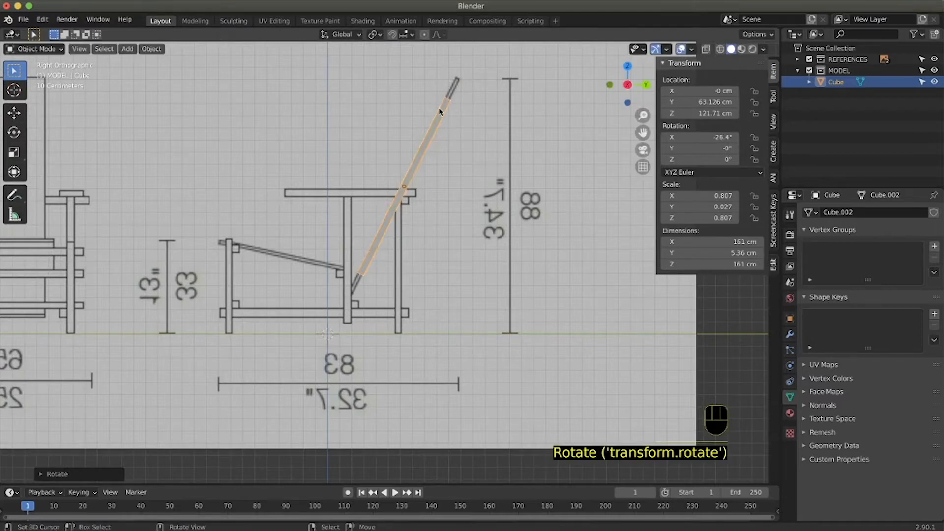
- Scale the backrest panel along its local Y axis to a thickness of about 4 cm, matching the side drawing
key("s")
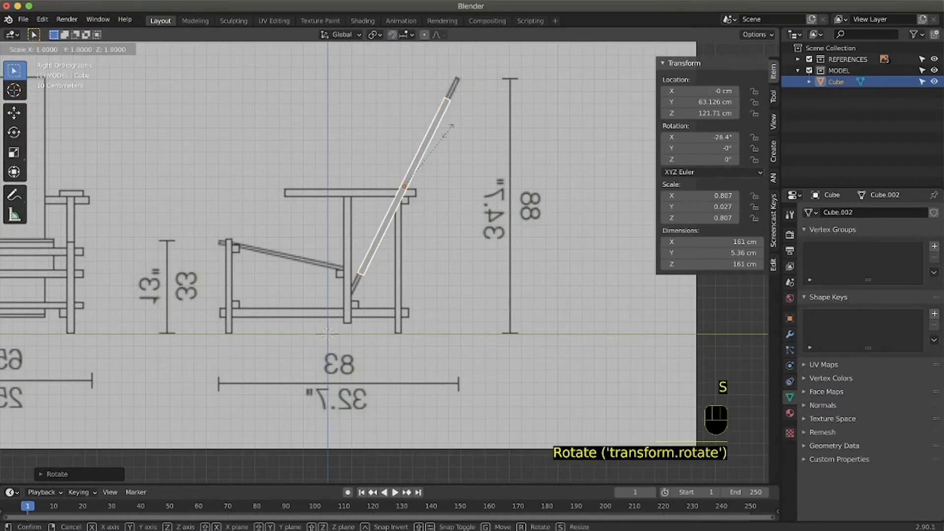
key("y")
key("y")
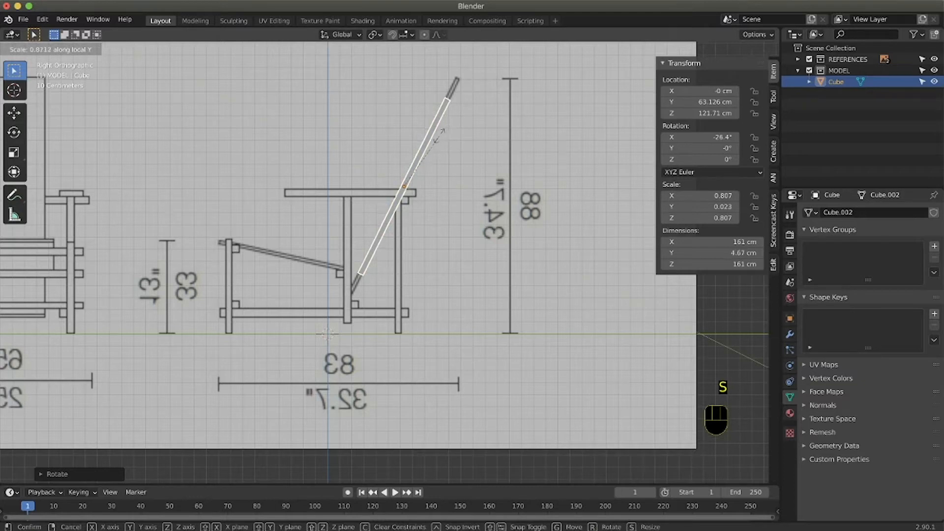
left_click(434, 145)
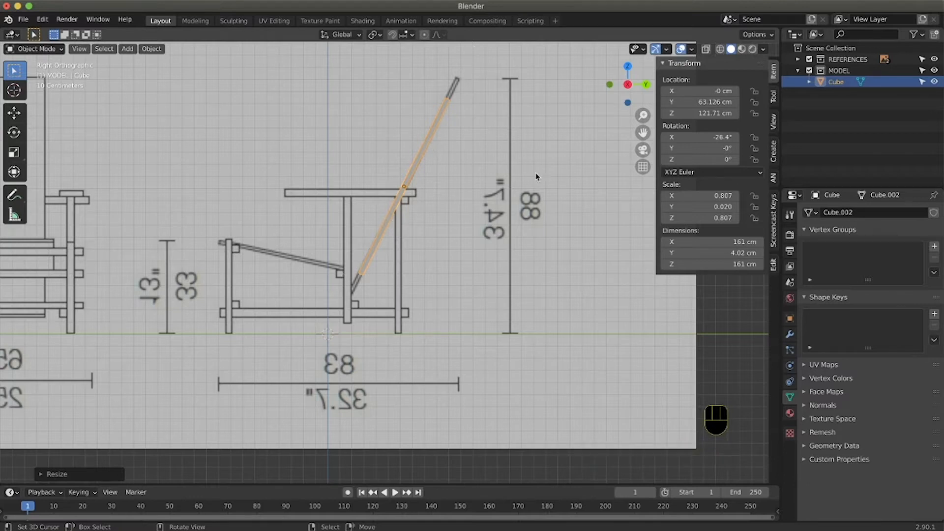
- Lengthen the panel along its local Z axis to about 199 cm so it spans the full backrest in the side drawing
key("s")
key("z")
key("z")
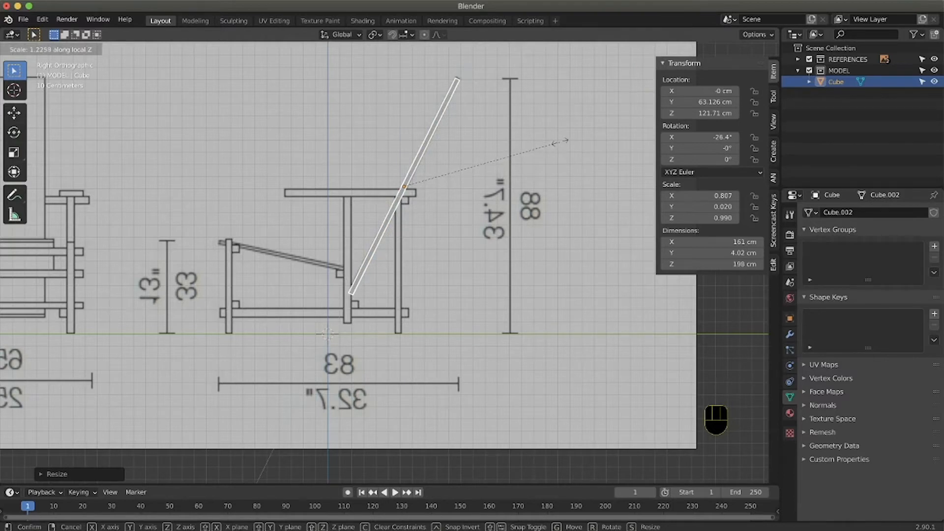
left_click(559, 142)
- In front view, scale the panel along X to about 81.6 cm wide to match the backrest in the front drawing
middle_click_drag(434, 275, 407, 275)
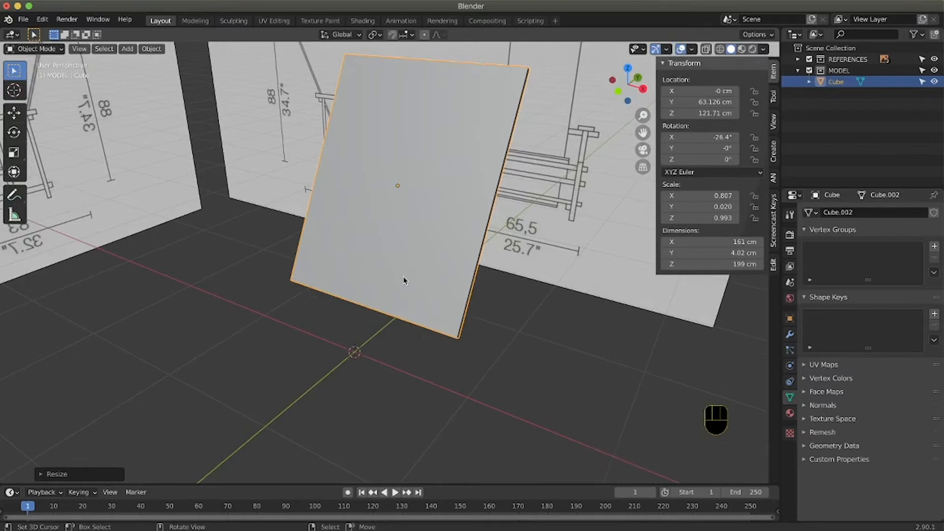
key("KP_1")
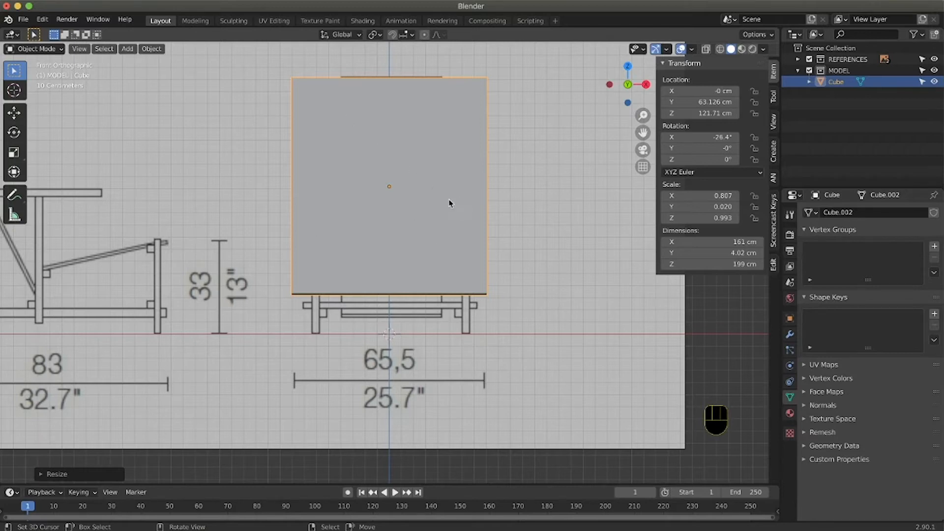
key("s")
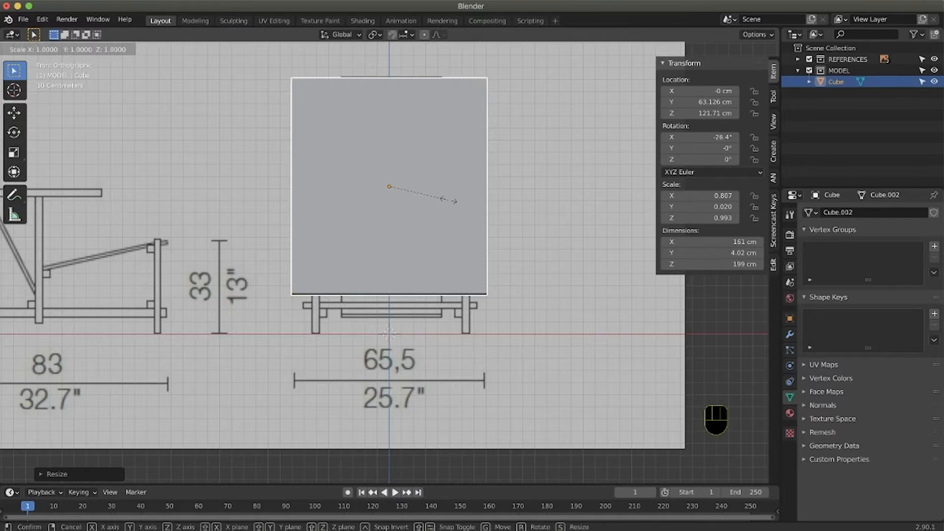
key("x")
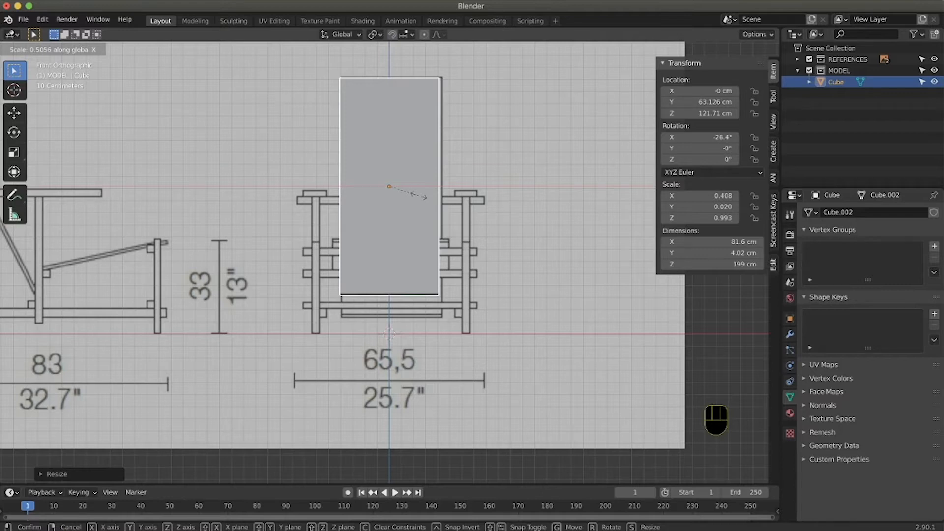
left_click(419, 196)
- Add a Mirror modifier to the backrest panel
middle_click_drag(418, 196, 380, 345)
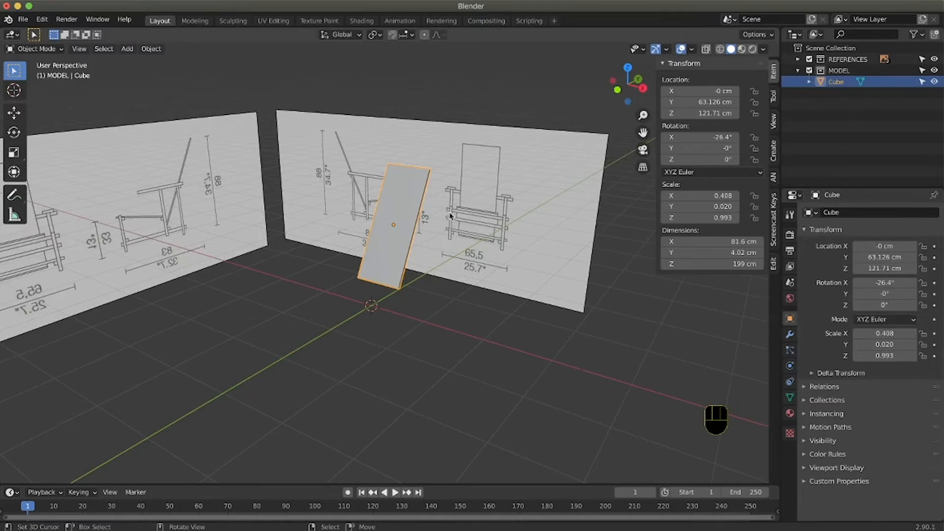
middle_click_drag(441, 237, 451, 234)
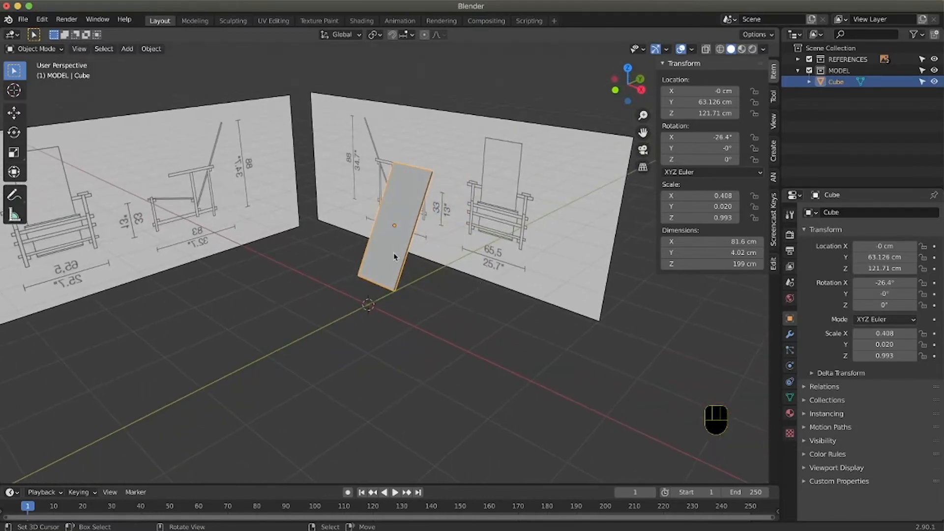
left_click(789, 336)
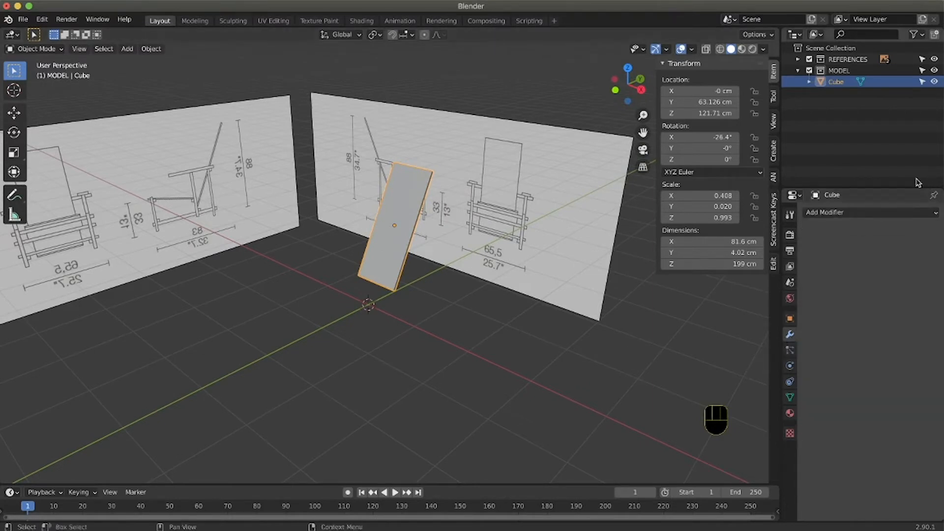
left_click(861, 215)
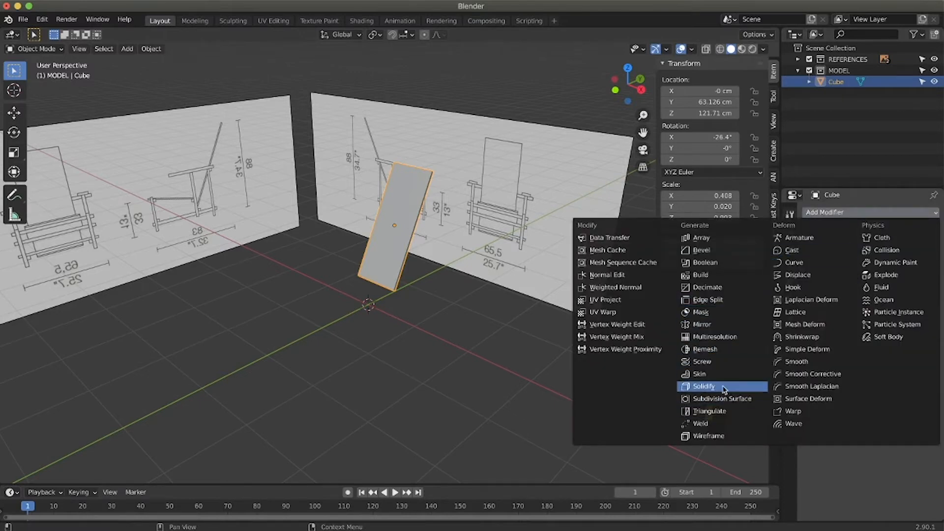
left_click(722, 326)
- Switch the backrest panel to Edit Mode
middle_click_drag(529, 329, 529, 325)
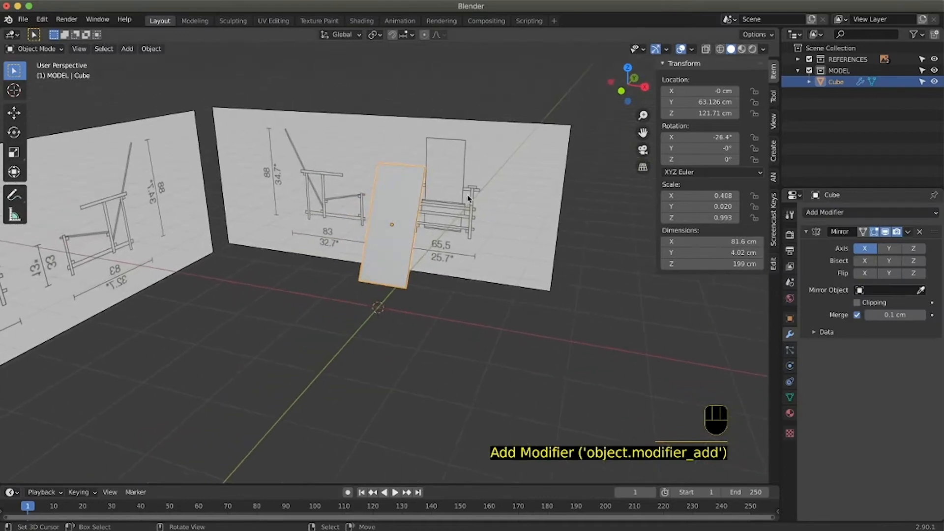
scroll(411, 176, "down", 1)
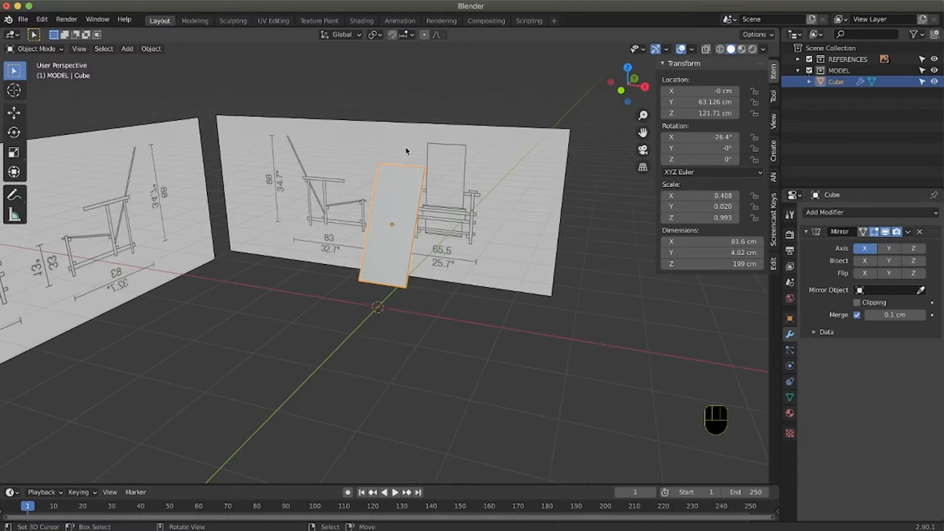
middle_click_drag(395, 302, 400, 302)
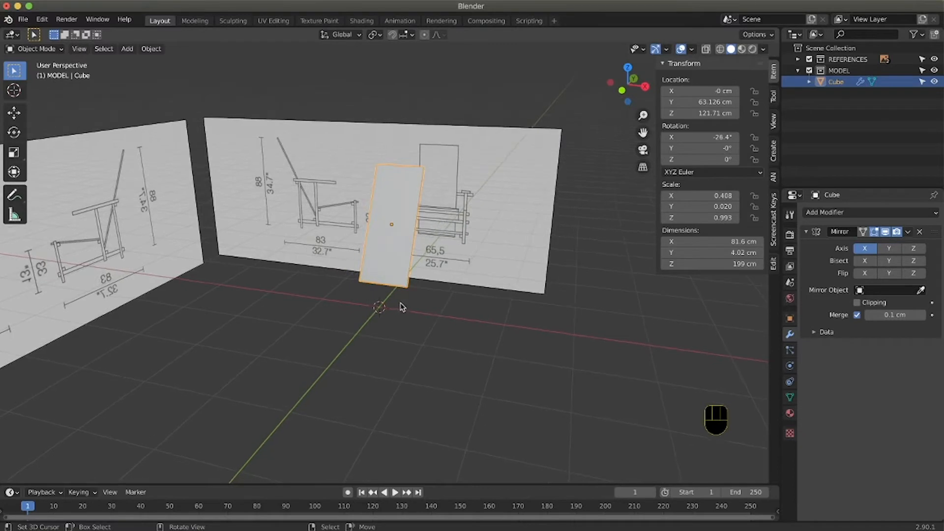
middle_click_drag(354, 190, 353, 192)
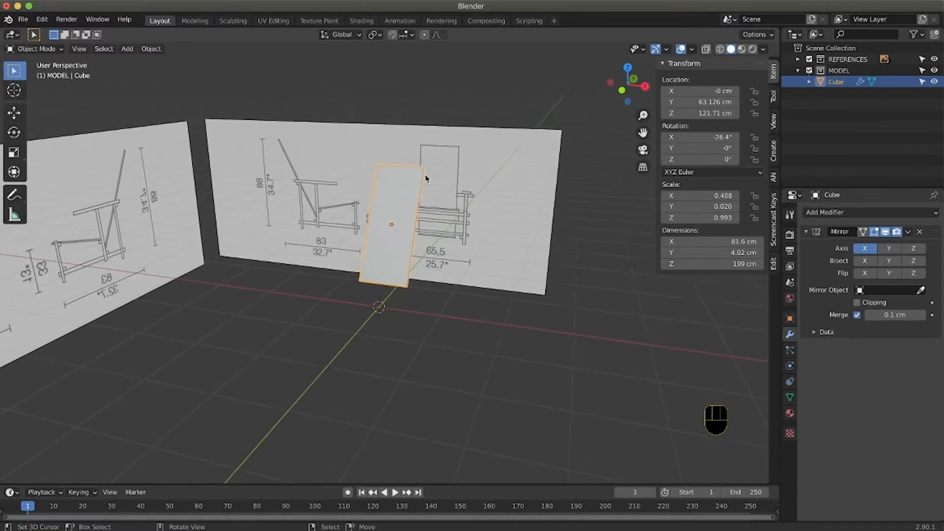
key("Tab")
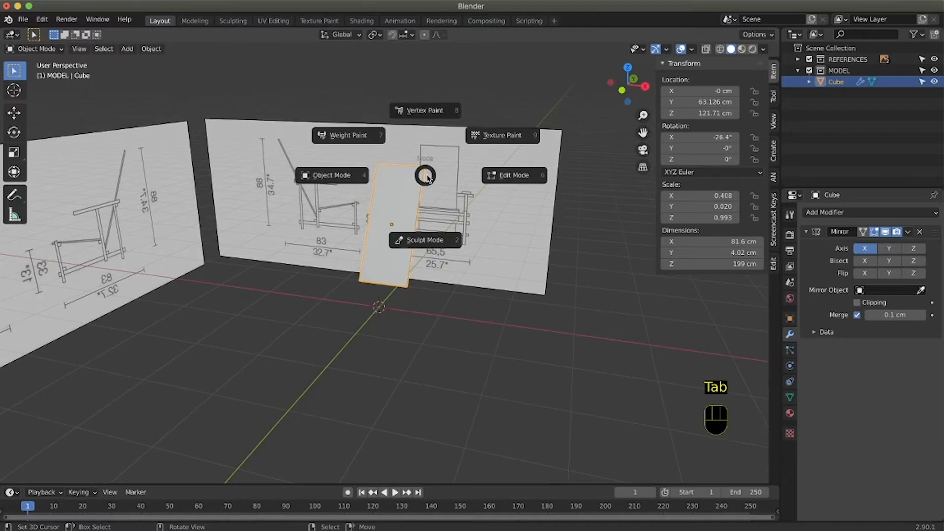
left_click(501, 177)
middle_click_drag(385, 249, 382, 105)
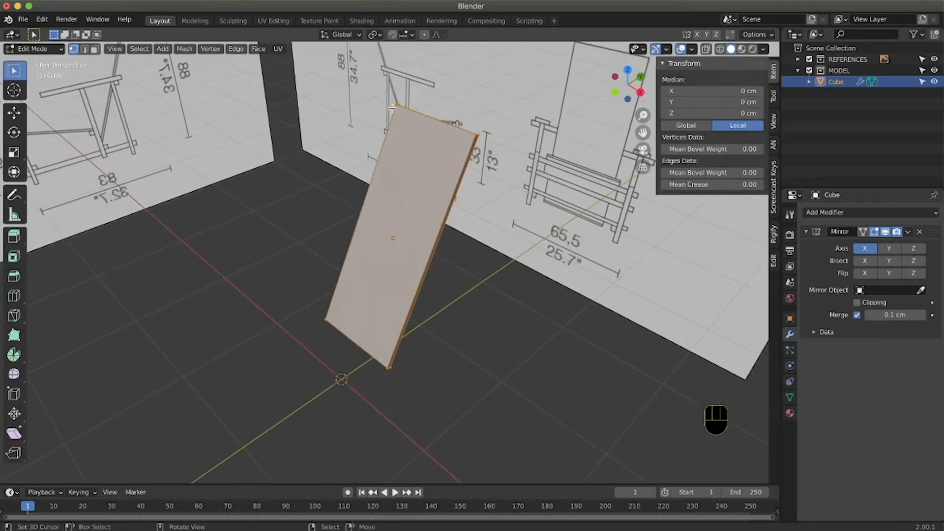
- Try moving one upper corner vertex of the panel to test the mirror effect
left_click(392, 107)
key("g")
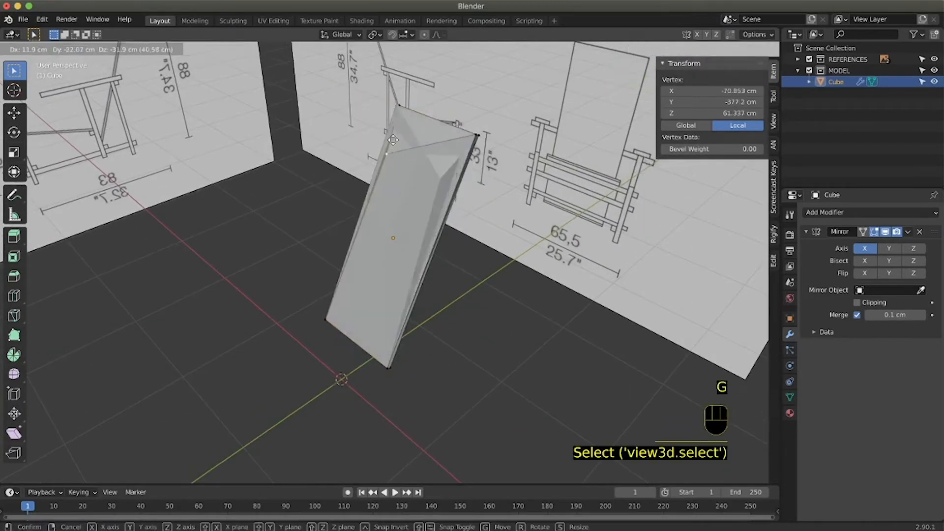
right_click(391, 146)
- Add a centred lengthwise loop cut that divides the panel into two equal halves
middle_click_drag(384, 134, 396, 215)
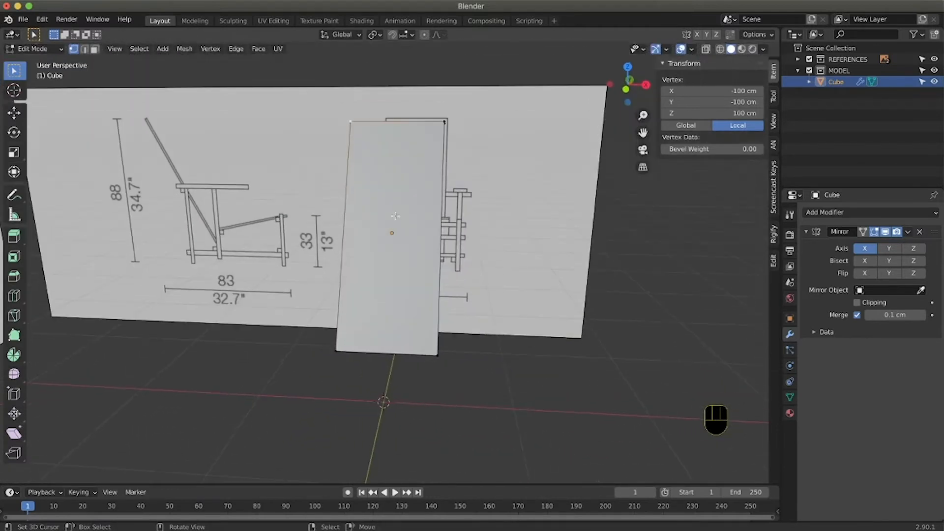
key("ctrl+r")
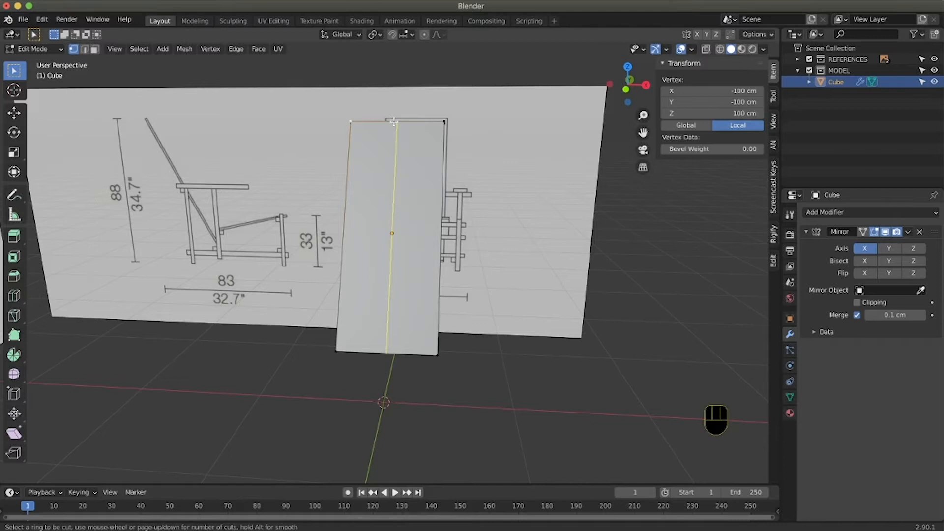
left_click(394, 121)
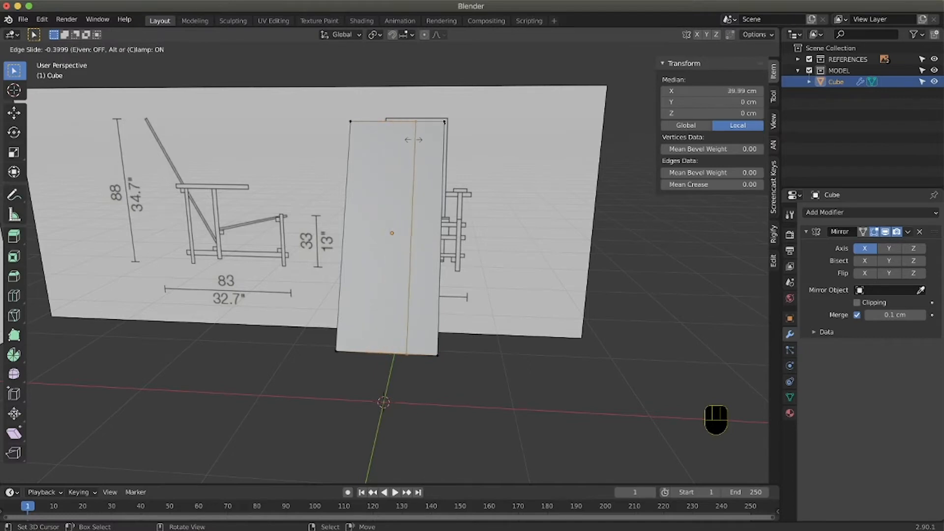
right_click(394, 143)
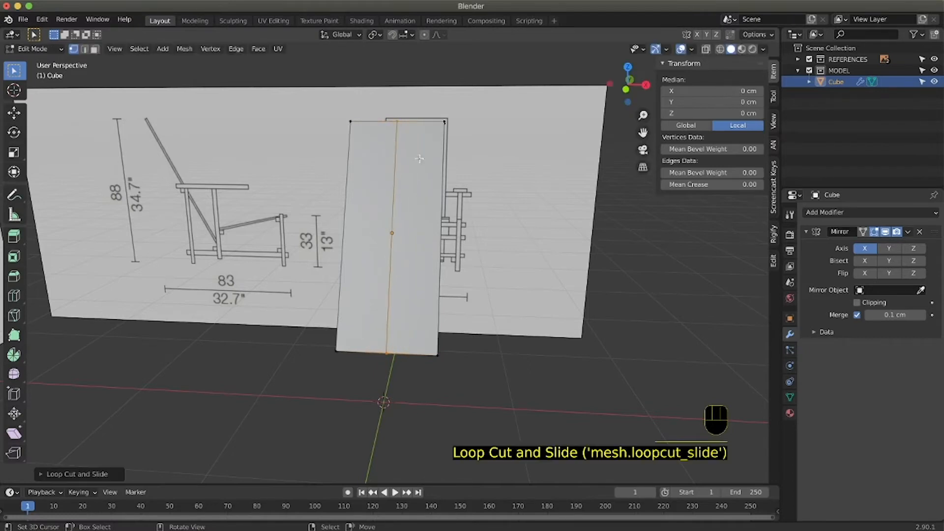
- Delete the outer vertices on the panel's negative X side so the mirror generates that half, and return to Object Mode
middle_click_drag(400, 149, 307, 137)
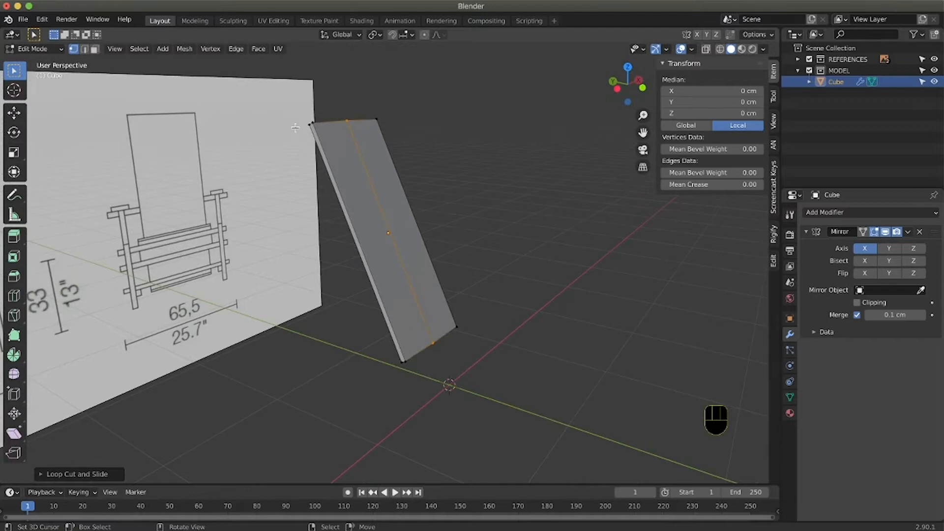
left_click(304, 127)
left_click(403, 360, "shift")
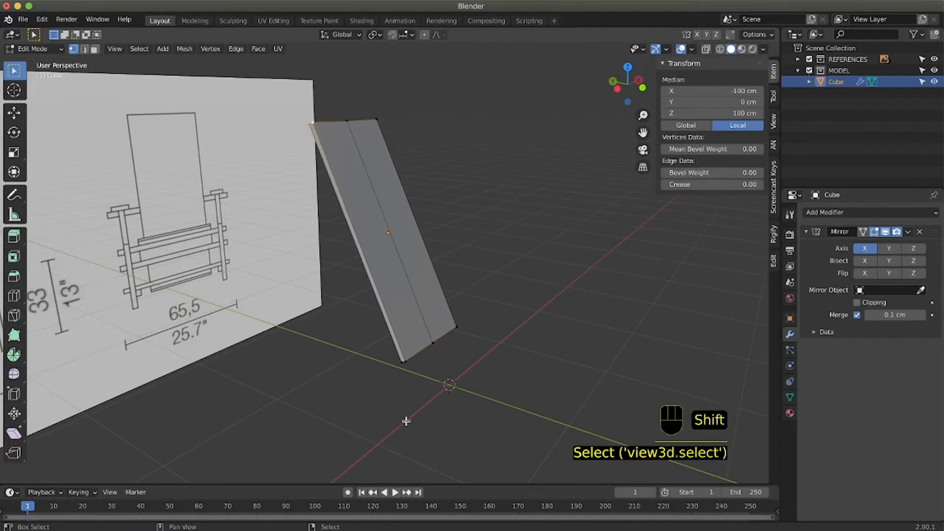
left_click(403, 359, "shift")
left_click(399, 362, "shift")
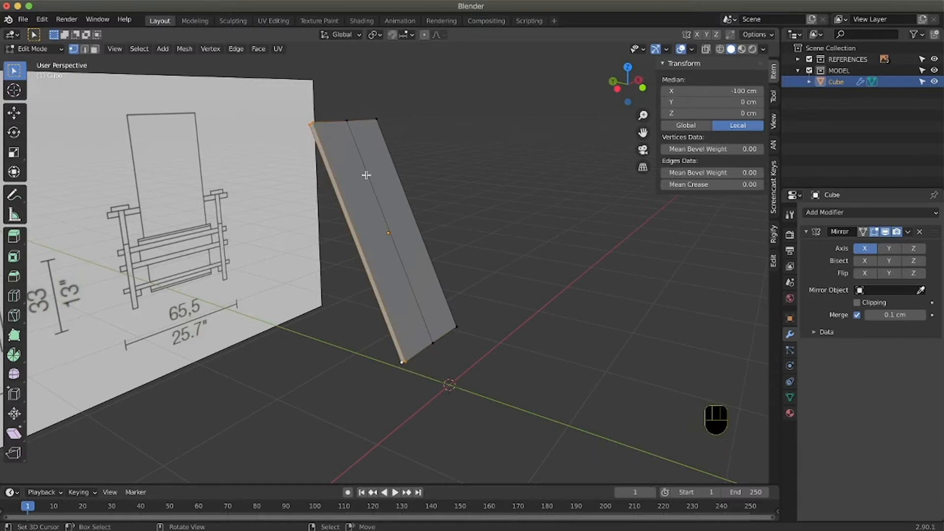
key("x")
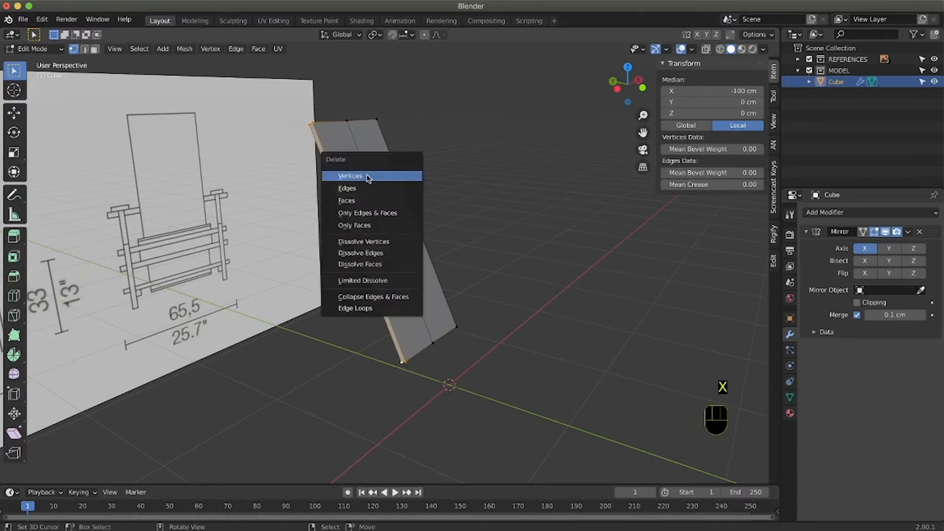
left_click(368, 176)
middle_click_drag(369, 176, 369, 176)
key("Tab")
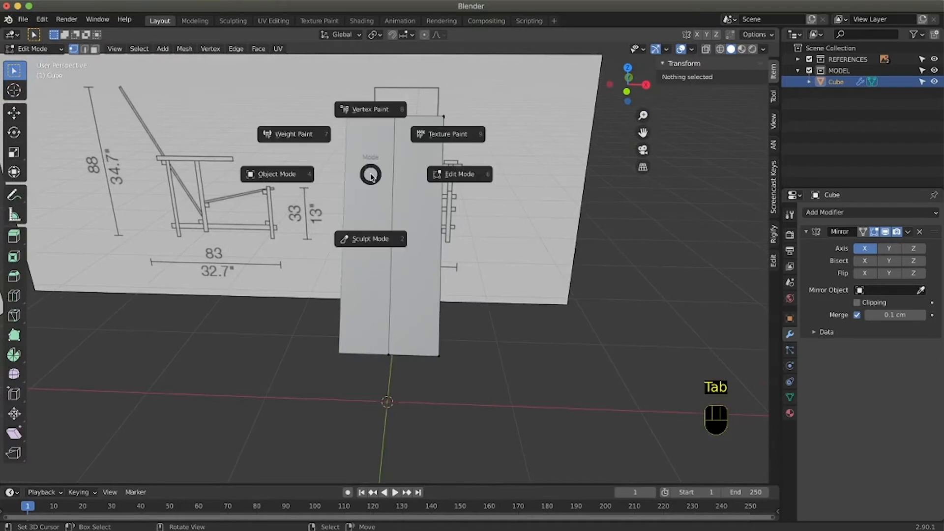
left_click(262, 176)
- Try moving the whole remaining half in Edit Mode to test the mirroring, cancel the move, and go back to Object Mode
key("Tab")
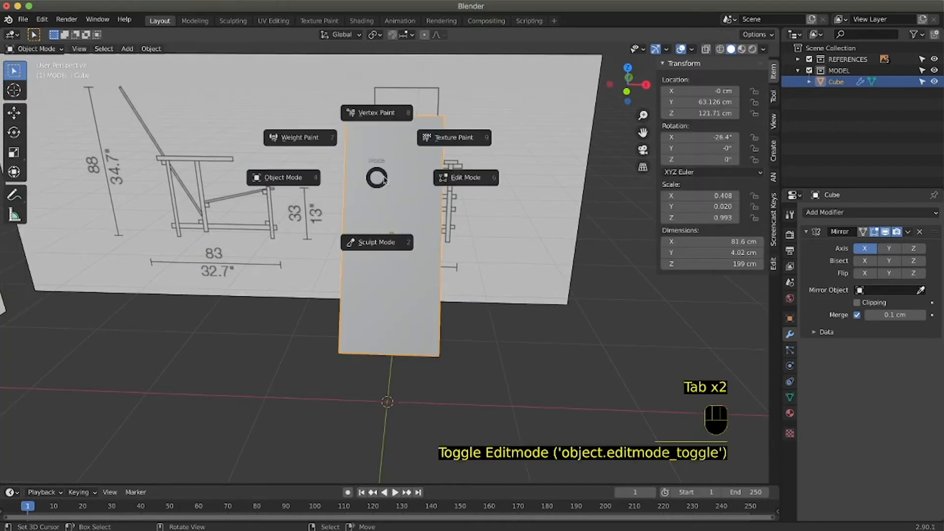
left_click(417, 179)
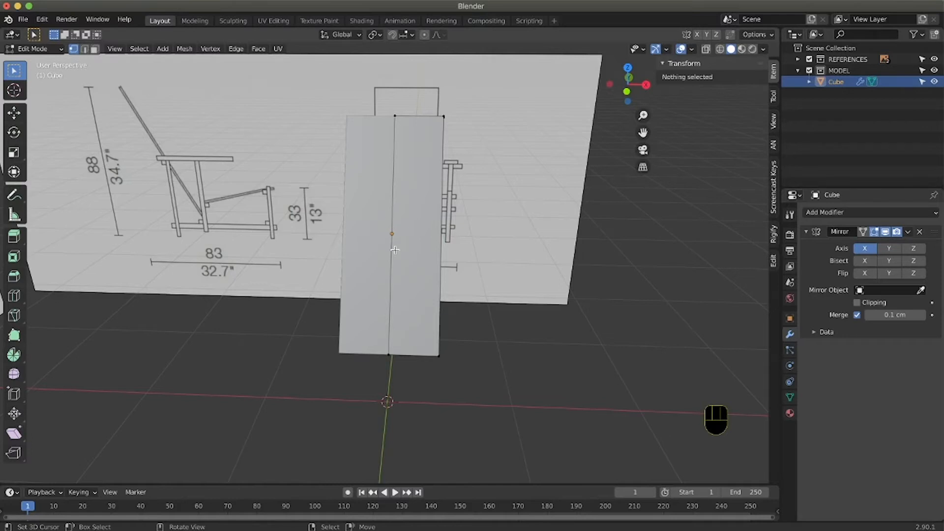
key("a")
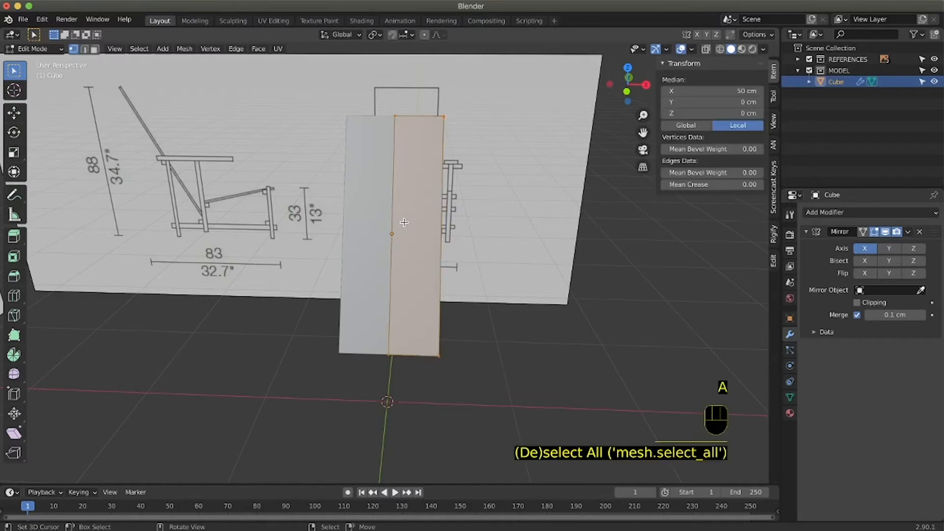
key("g")
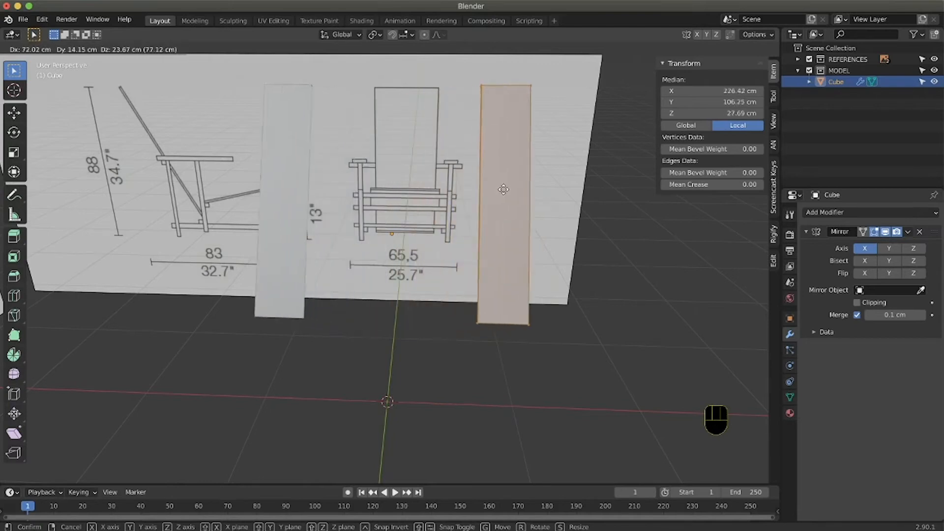
right_click(484, 200)
middle_click_drag(425, 230, 458, 215)
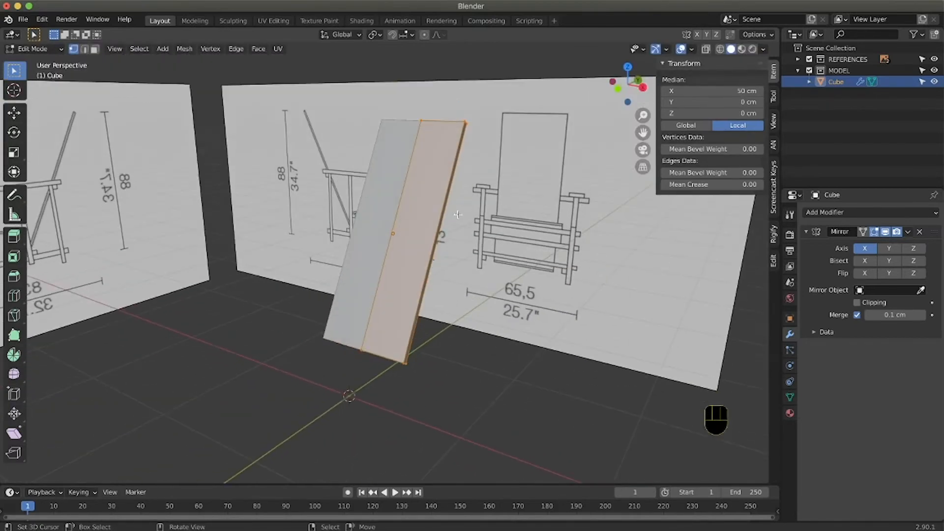
key("Tab")
left_click(369, 212)
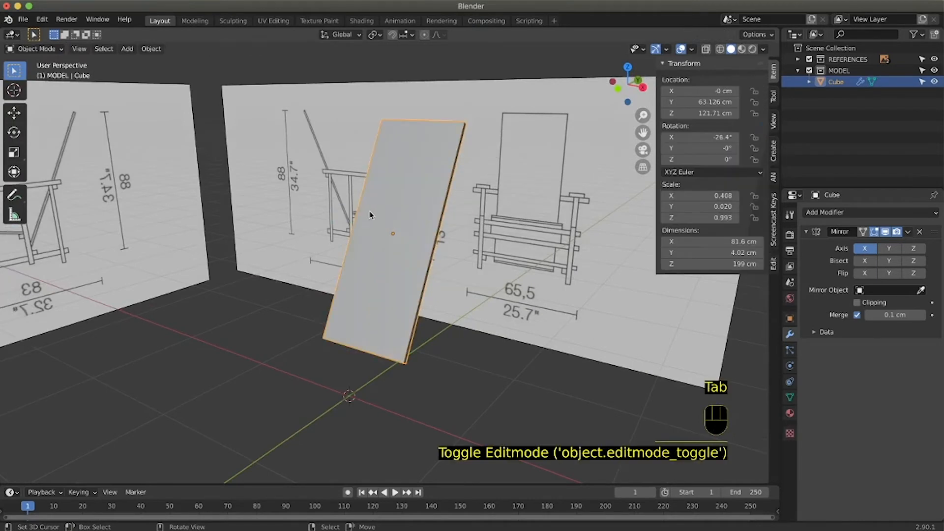
middle_click_drag(373, 215, 376, 213)
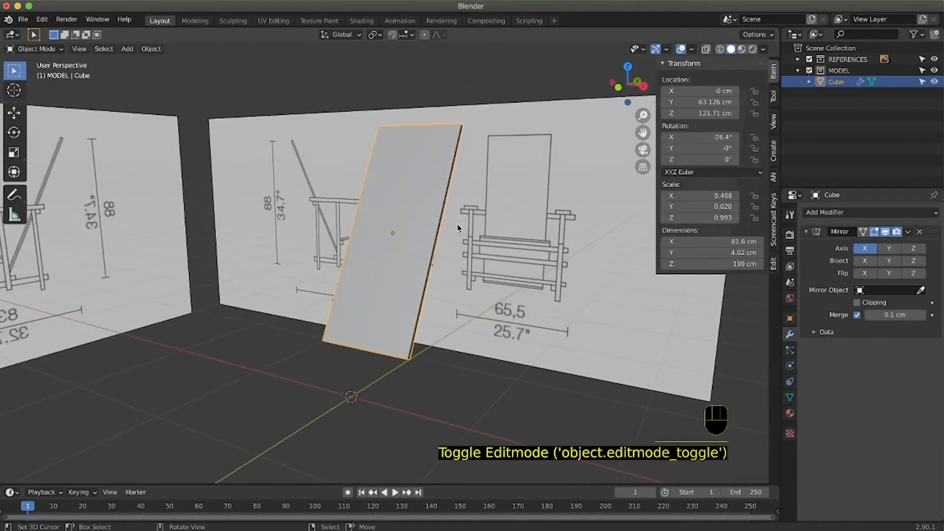
- Apply the scale of the slanted backrest panel so its scale factors are reset to 1
middle_click_drag(468, 230, 472, 227)
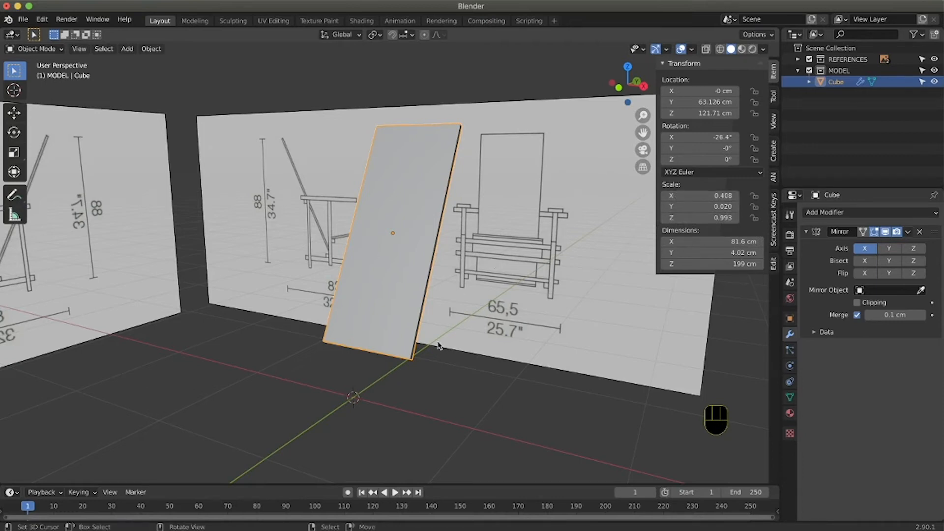
key("ctrl+a")
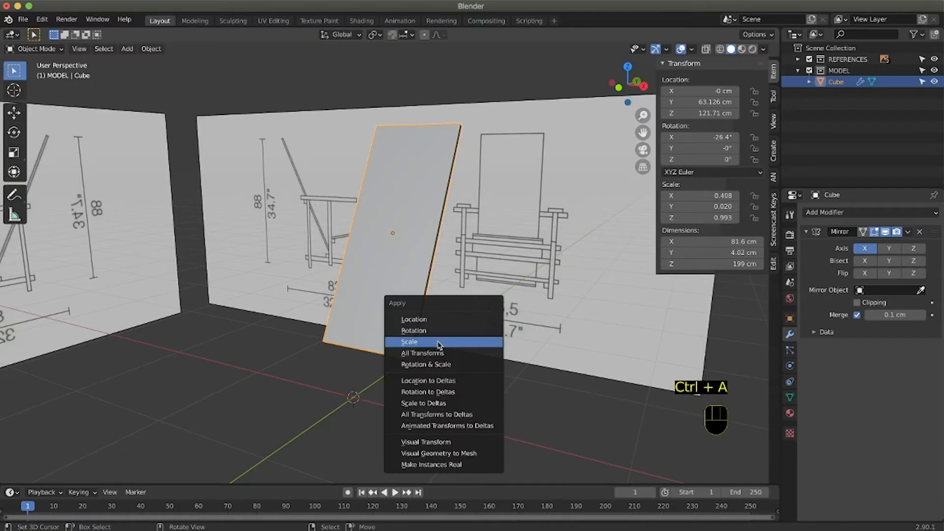
left_click(439, 343)
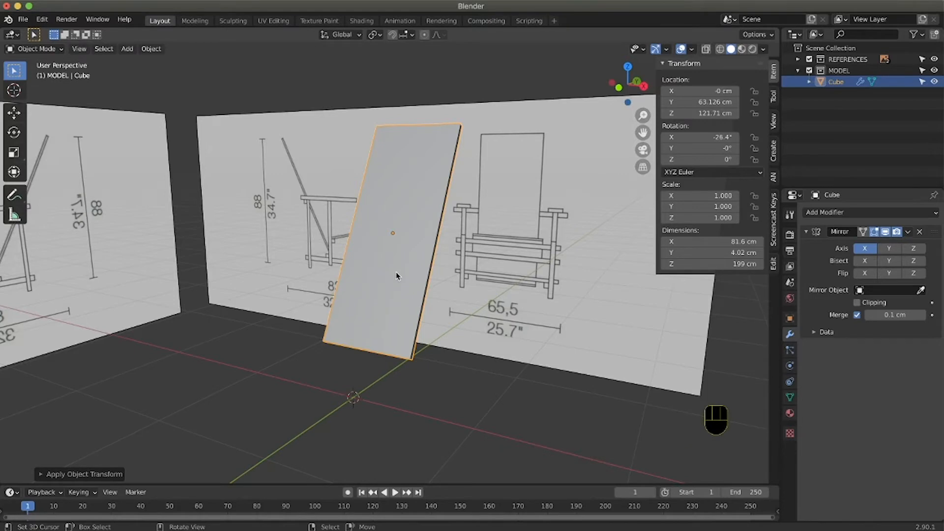
- Add a new mesh cube for the seat and show it see-through with X-ray in the right orthographic view
middle_click_drag(396, 276, 371, 302)
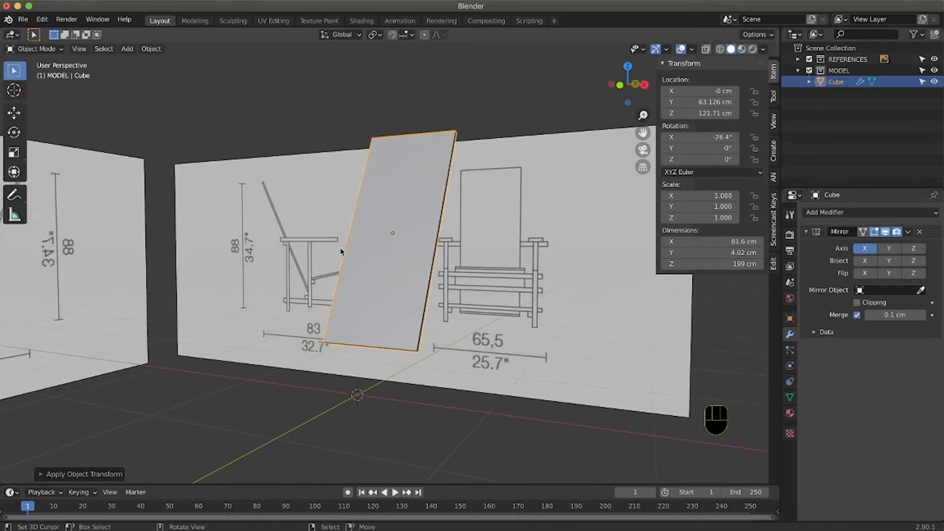
middle_click_drag(343, 249, 401, 254)
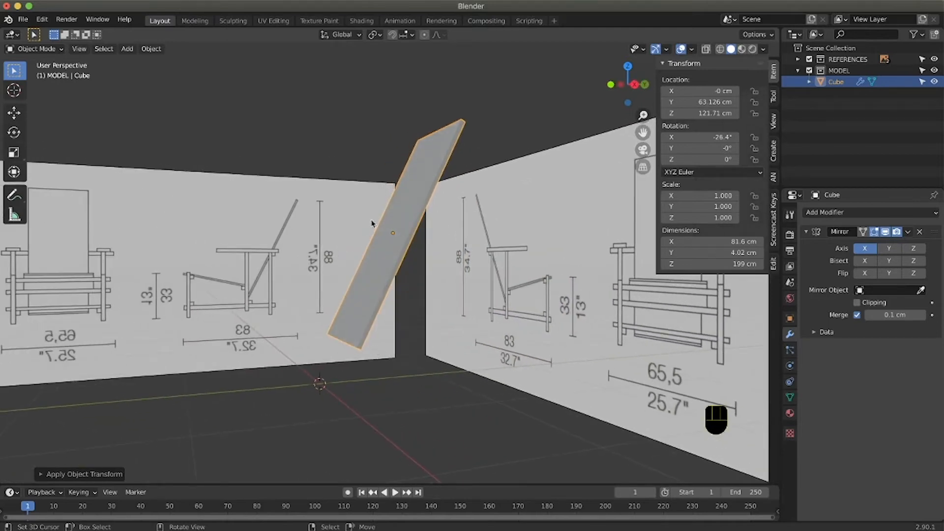
key("shift+a")
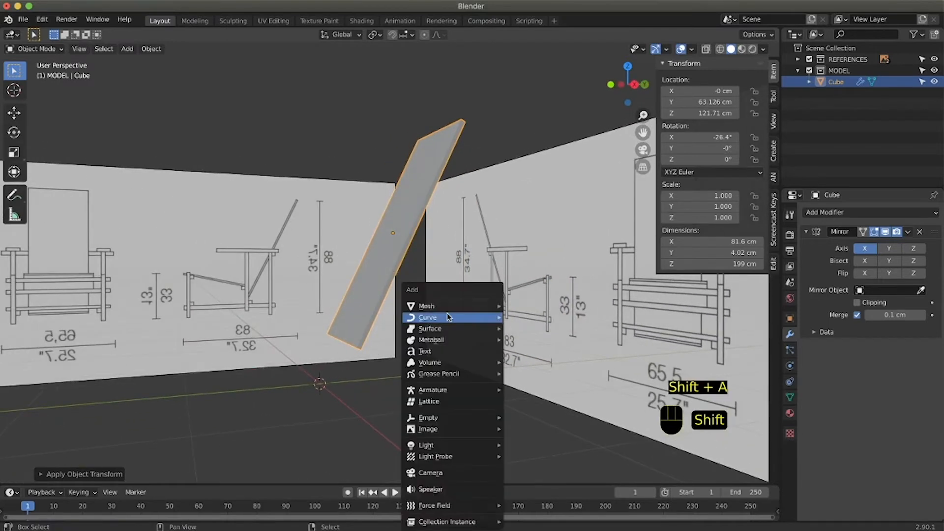
mouse_move(448, 317)
mouse_move(427, 305)
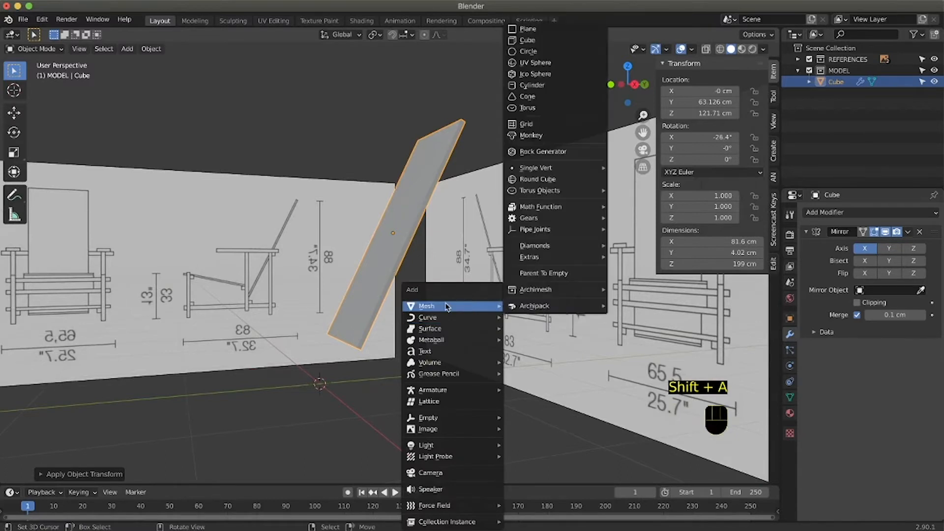
left_click(556, 40)
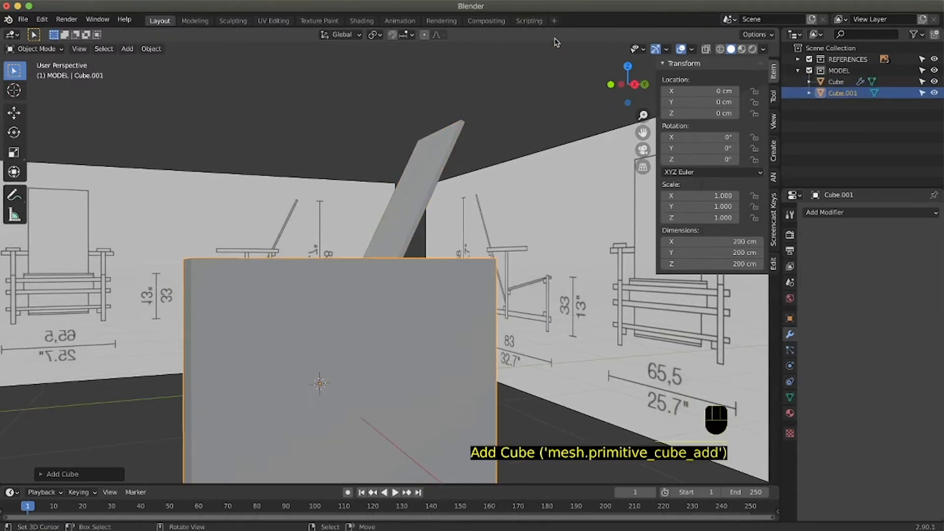
key("KP_3")
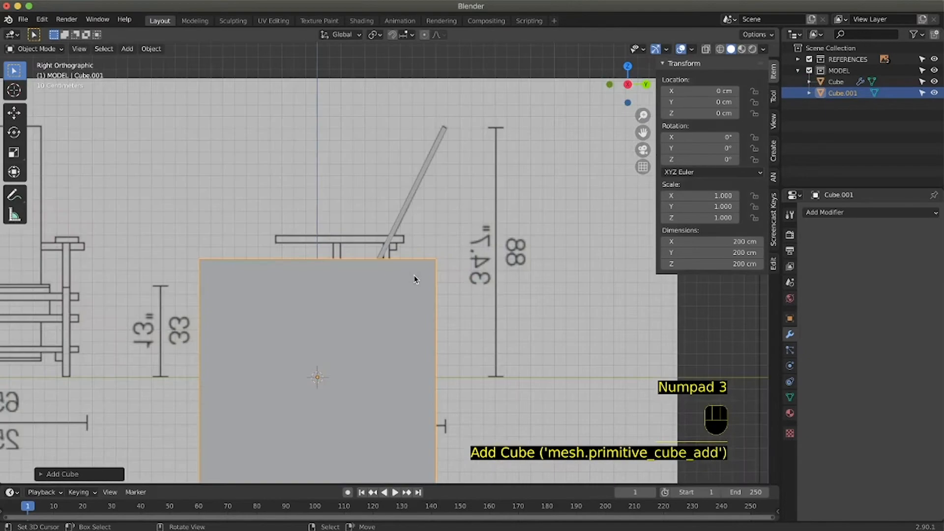
left_click(706, 49)
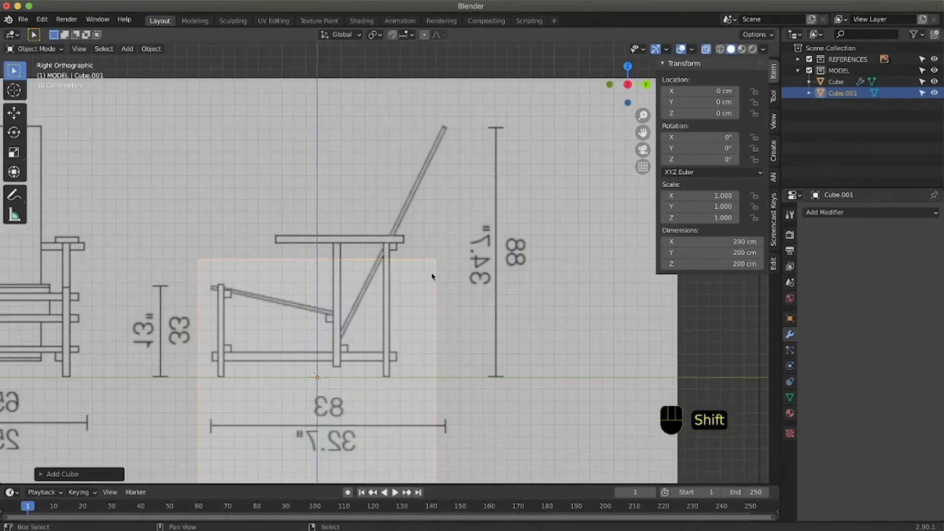
- Centre the cube on the seat line of the side drawing, tilt it about -15.5° on X and scale it to about 125 cm
scroll(431, 272, "down", 3, "shift")
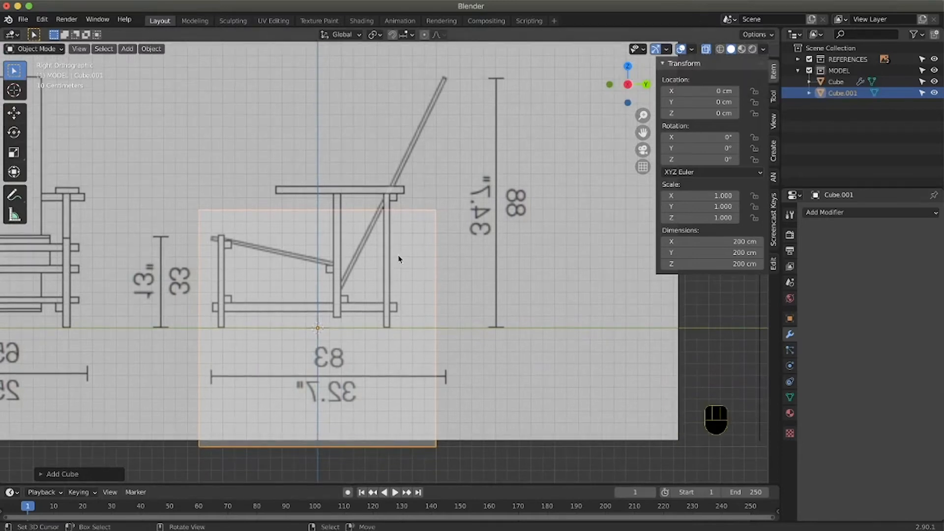
key("g")
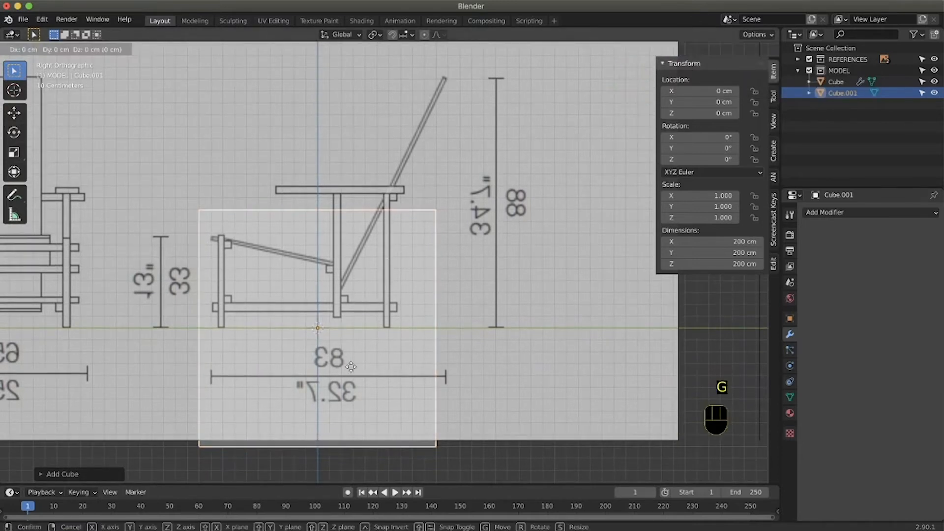
left_click(313, 290)
key("r")
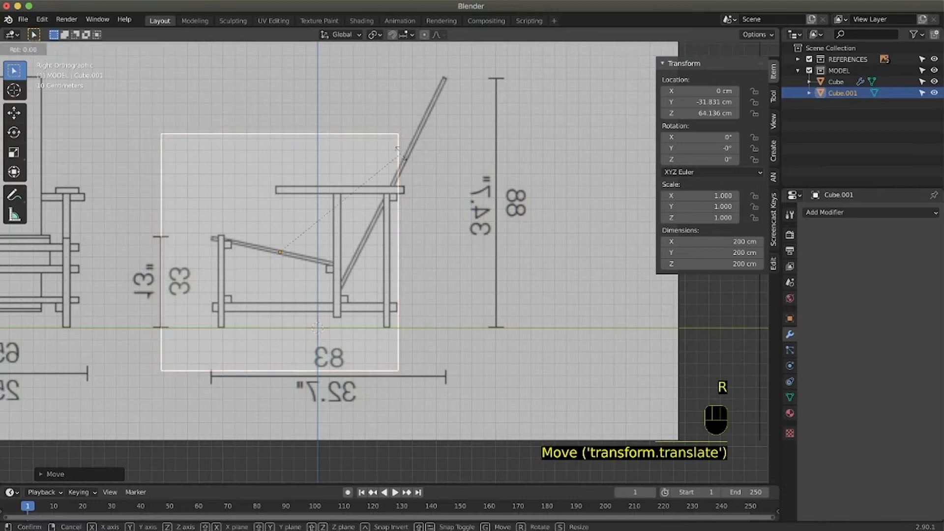
left_click(415, 197)
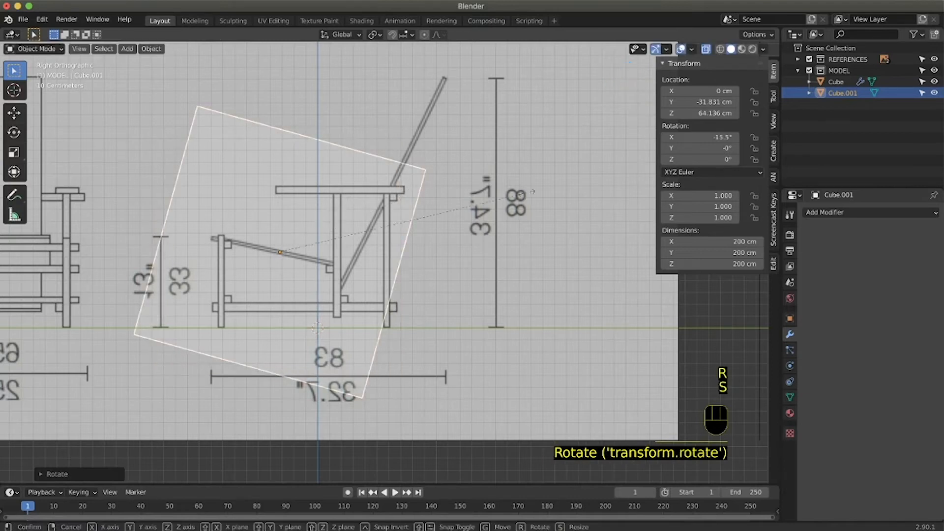
key("s")
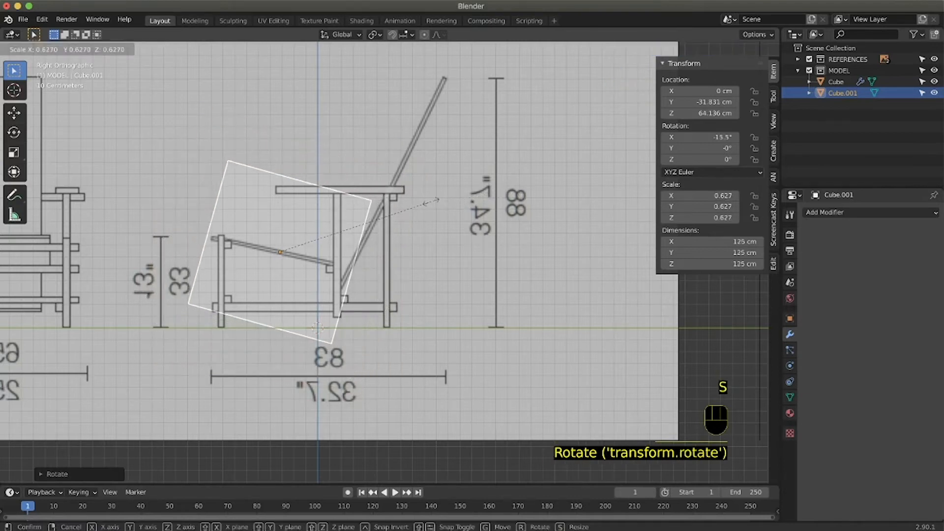
left_click(432, 200)
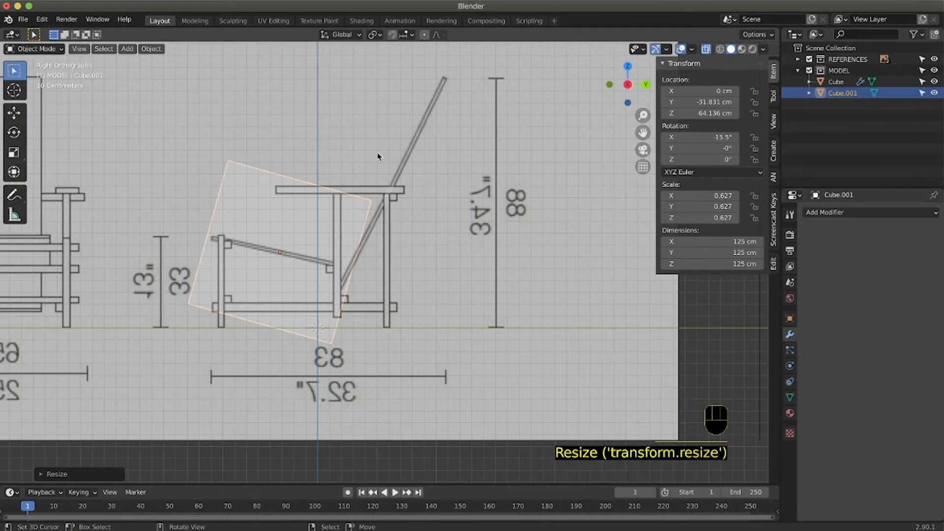
- Flatten the cube along its local Z to about 6.25 cm and adjust its X rotation to about -12.4° to follow the drawn seat
key("s")
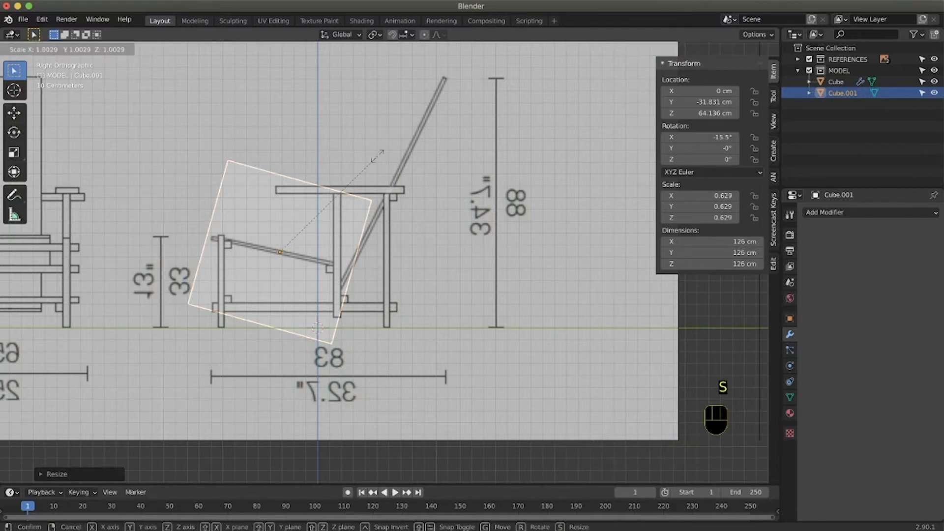
key("z")
key("z")
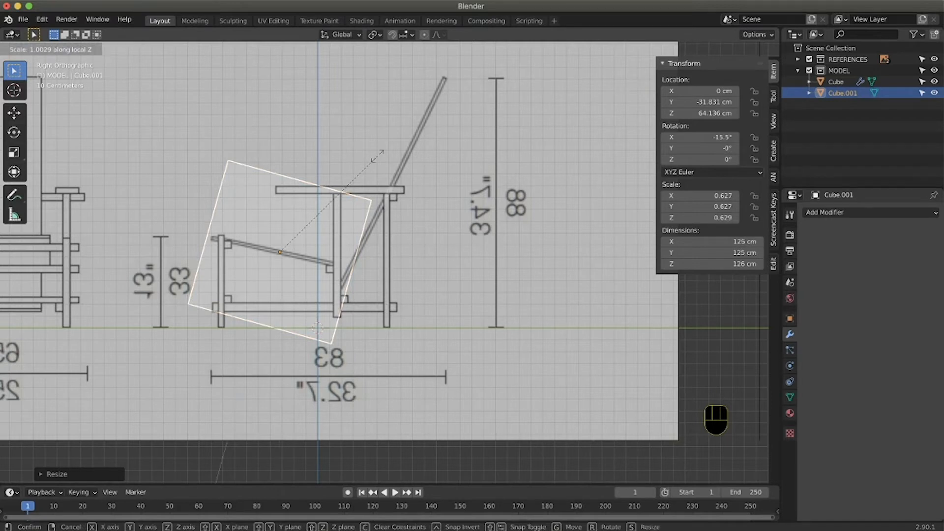
left_click(289, 253)
middle_click_drag(219, 331, 228, 324, "ctrl")
middle_click_drag(444, 299, 463, 325, "shift")
key("r")
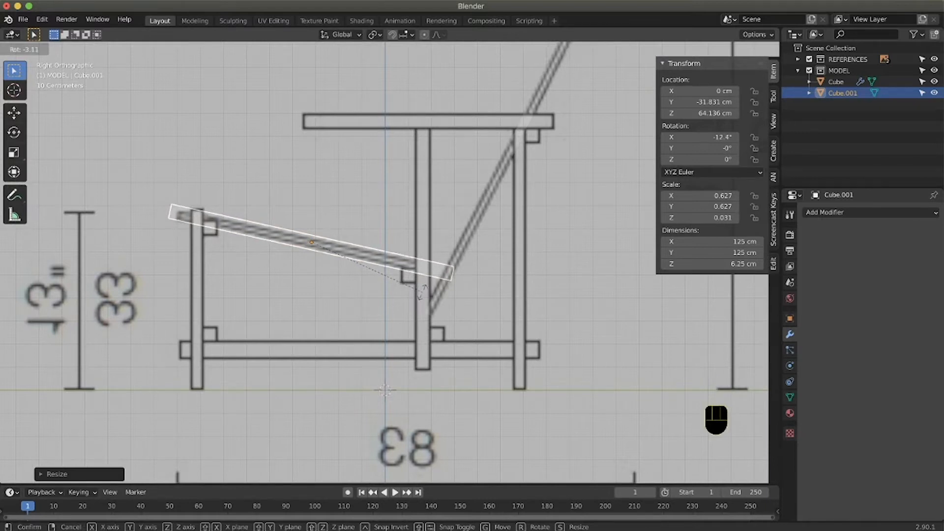
left_click(422, 292)
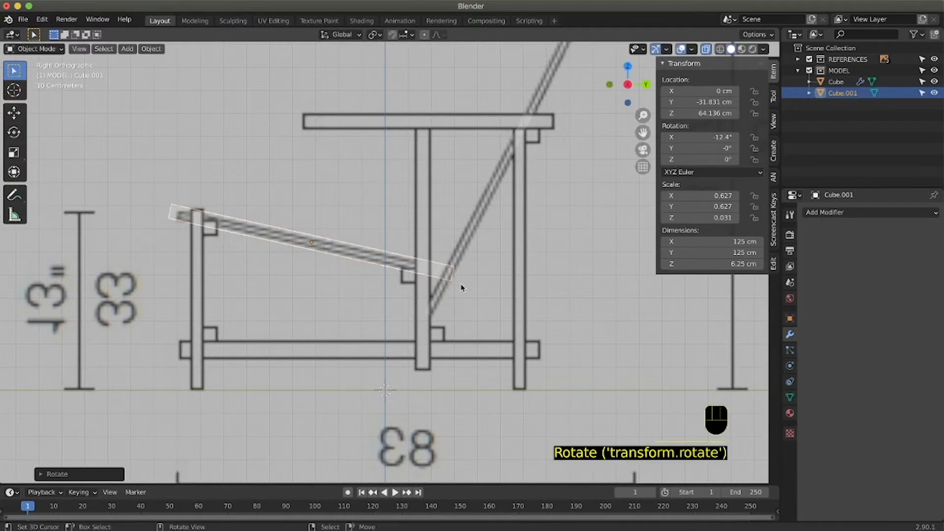
- Scale the seat board down uniformly to about 3.73 cm thick, then stretch it along its local Y to about 103 cm
key("s")
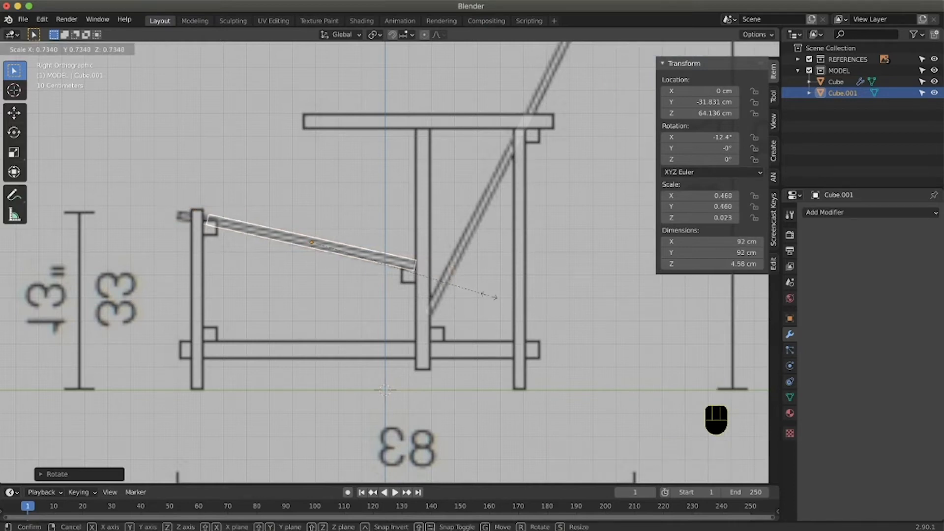
left_click(457, 283)
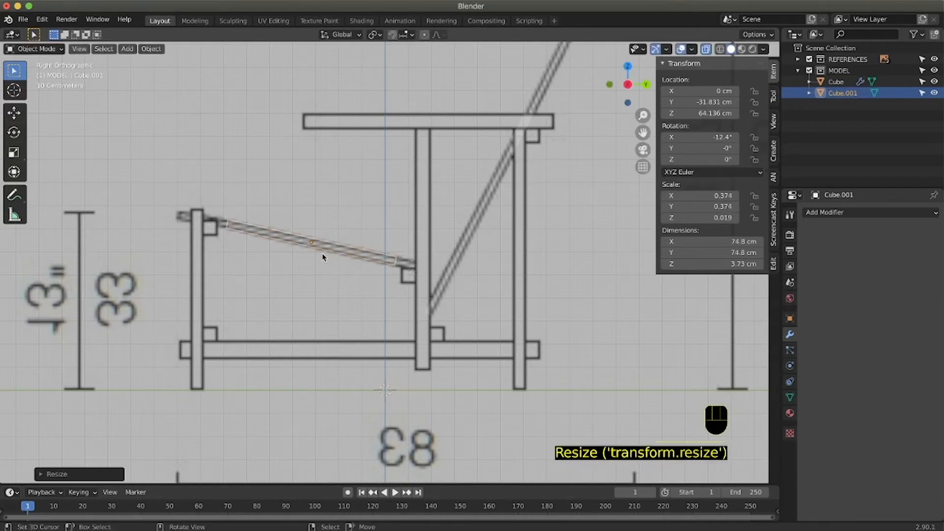
key("s")
key("y")
key("y")
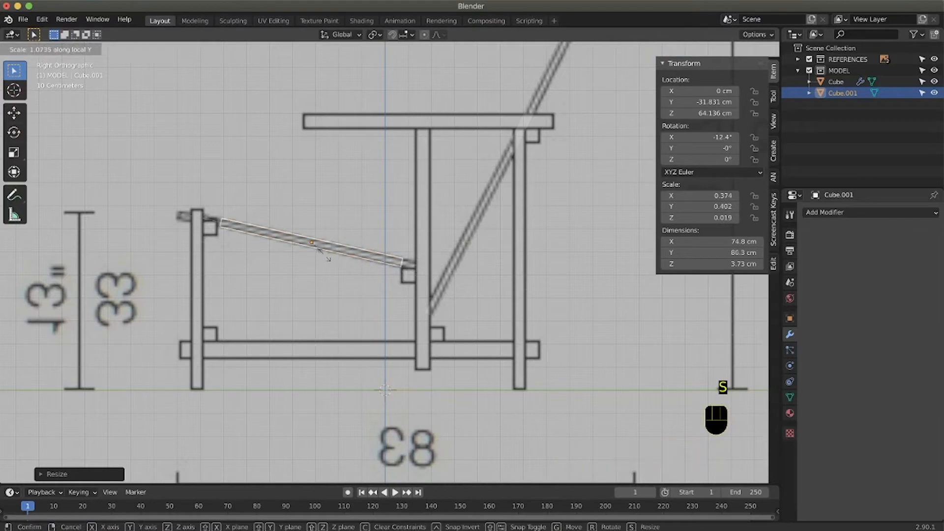
left_click(329, 259)
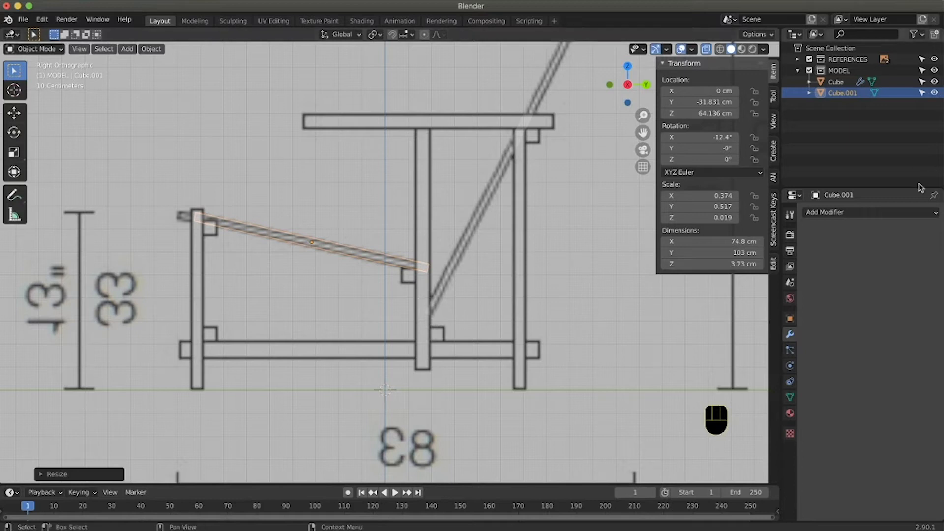
- Widen the side area, turn the Outliner into an Image Editor and open the reference photo sedia.jpg in it
left_click_drag(781, 152, 738, 150)
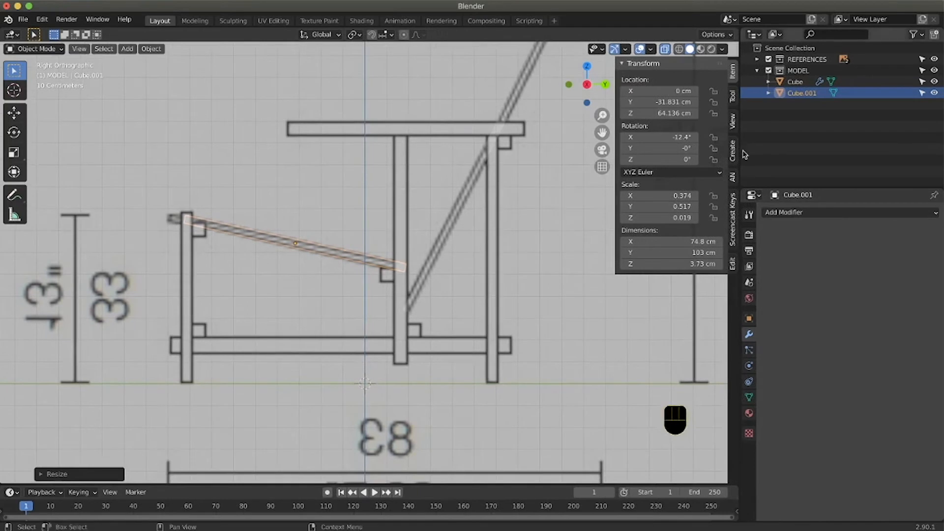
left_click(755, 34)
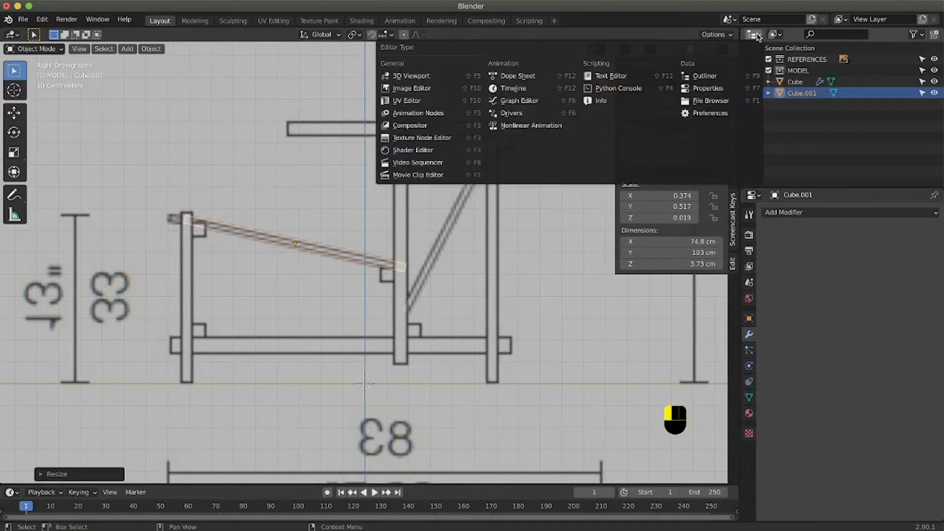
left_click(418, 91)
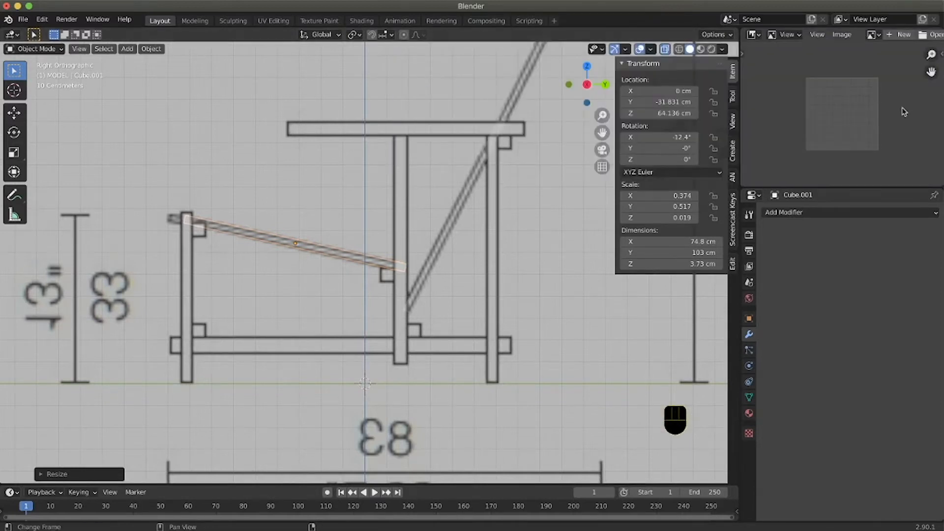
left_click(451, 194)
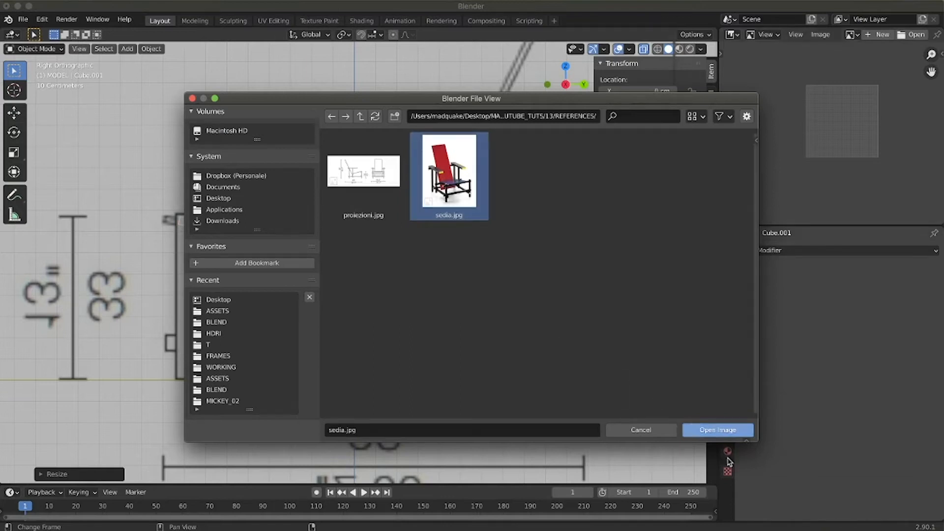
left_click(723, 433)
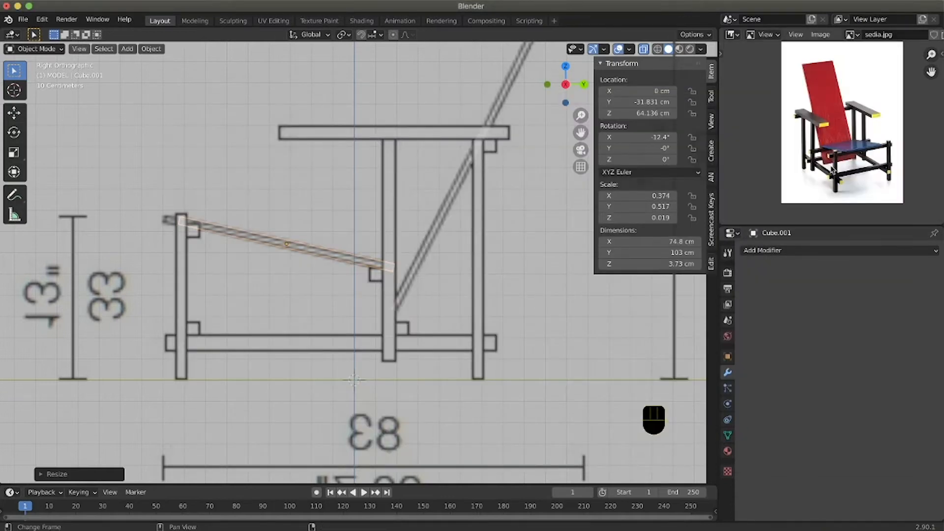
- Slide the seat board about 3.6 cm forward along its local Y and lengthen it to about 113 cm to match the drawn seat
key("g")
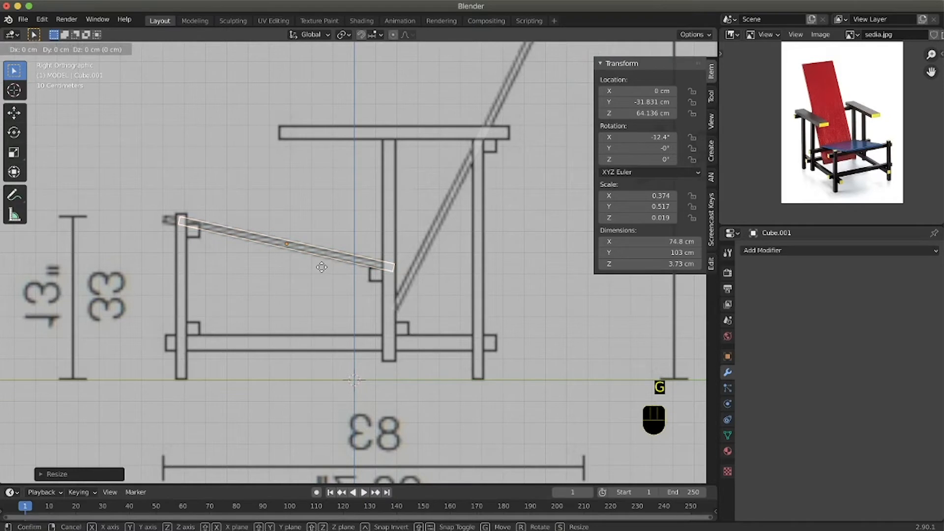
key("y")
key("y")
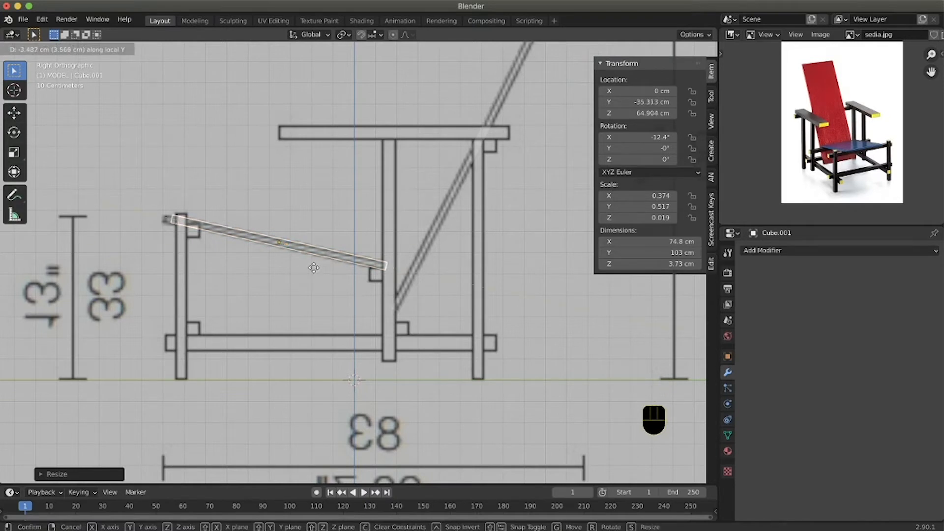
left_click(315, 271)
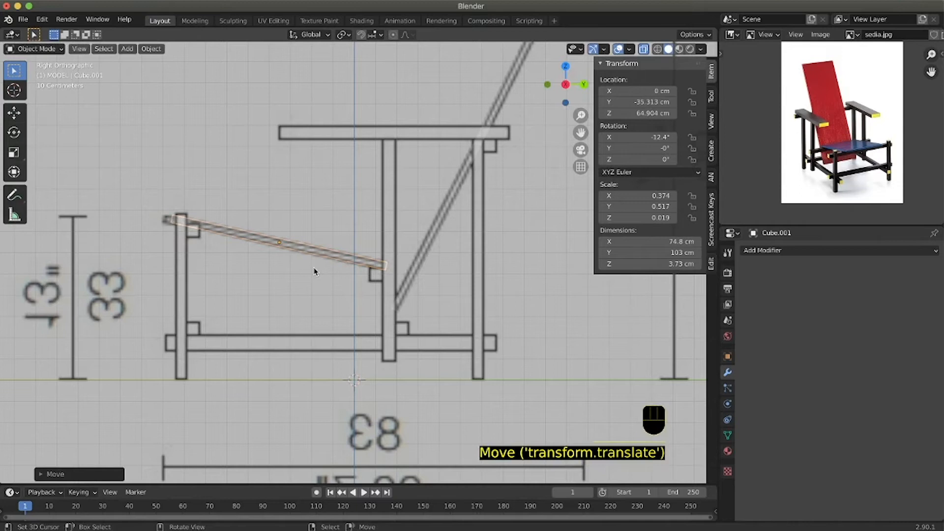
key("s")
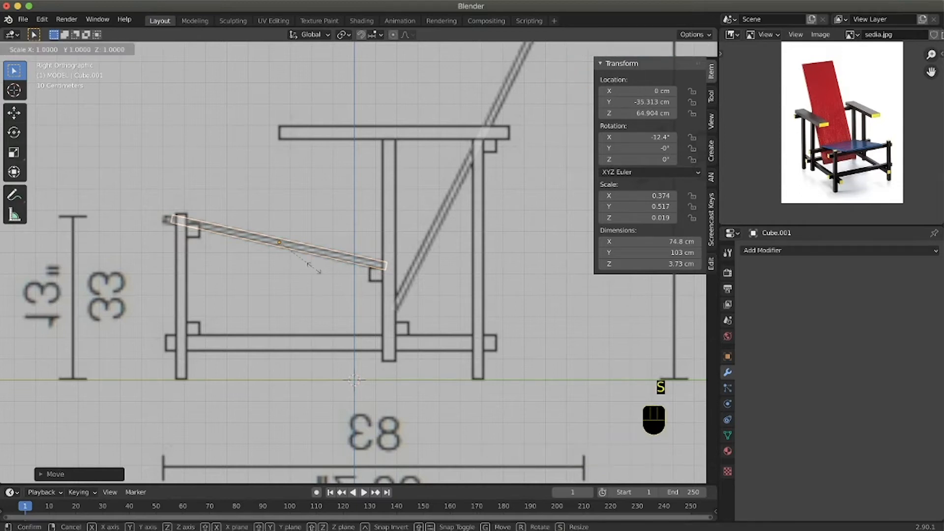
key("y")
key("y")
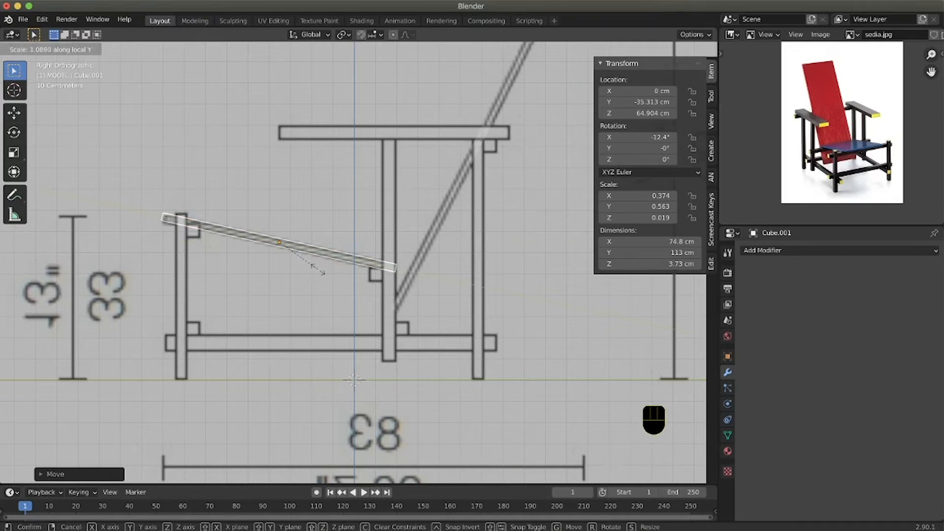
left_click(319, 272)
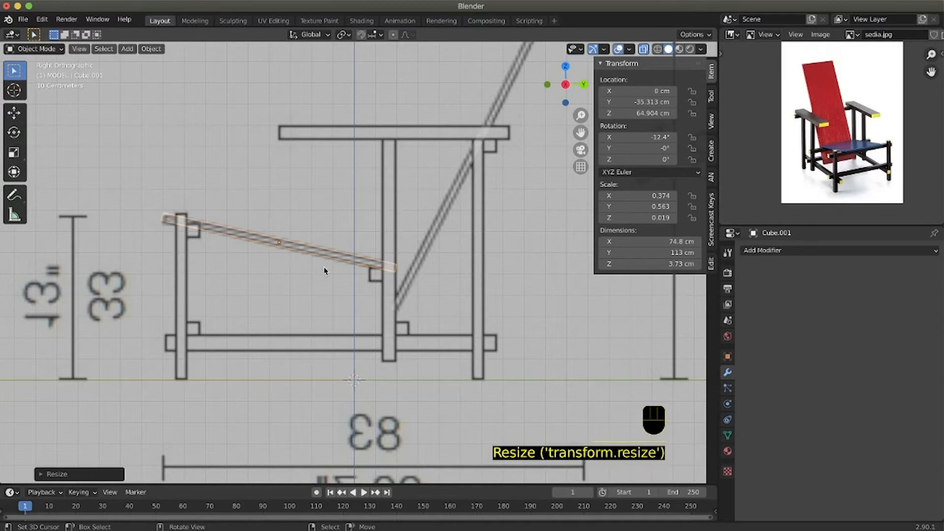
- Widen the seat board along X to about 97.2 cm to match the seat in the front drawing
key("KP_1")
scroll(382, 259, "down", 5)
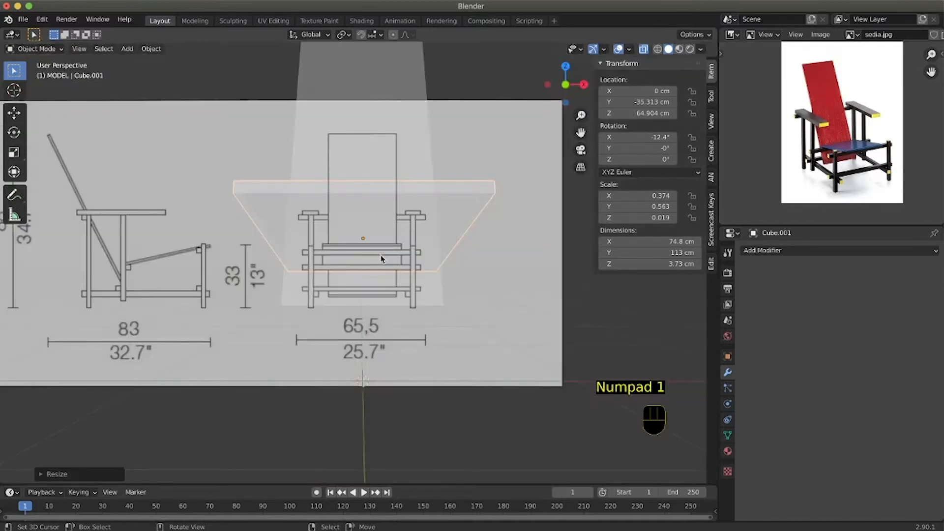
middle_click_drag(384, 256, 384, 259)
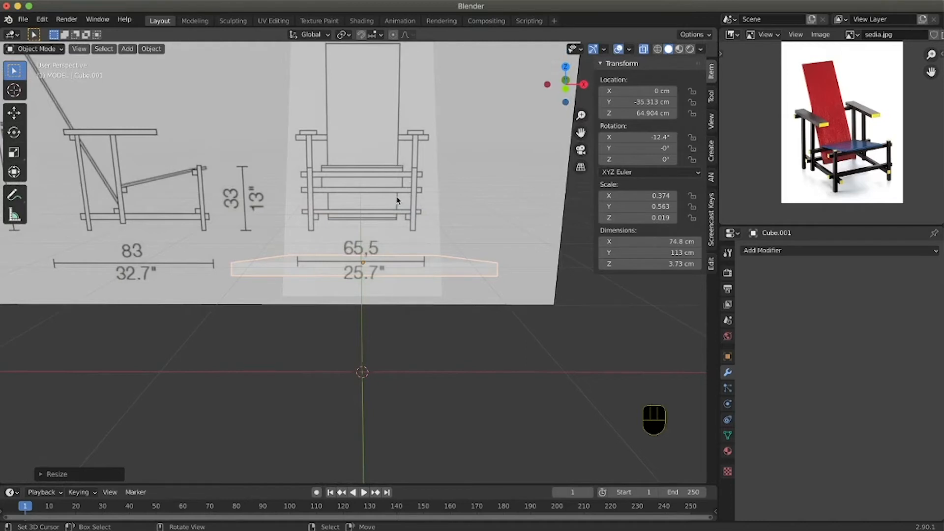
middle_click_drag(343, 217, 383, 145)
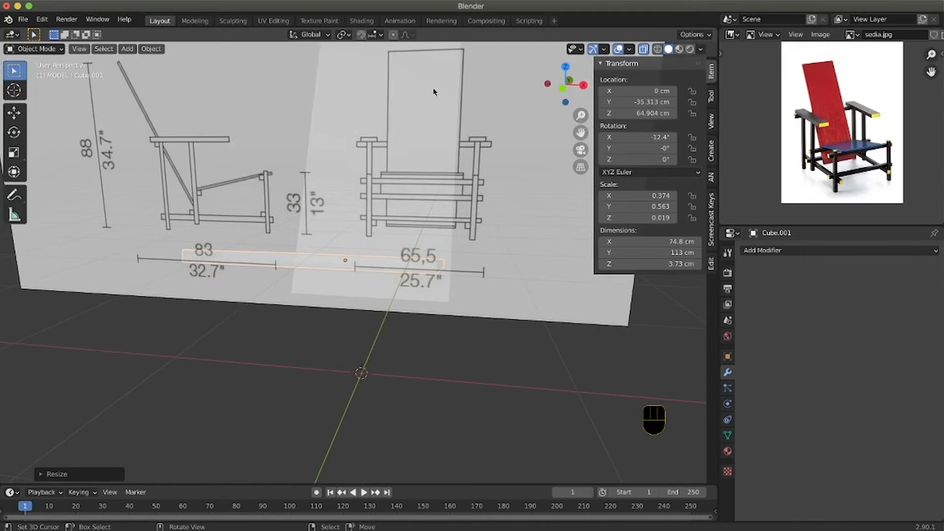
middle_click_drag(424, 207, 428, 204)
key("KP_1")
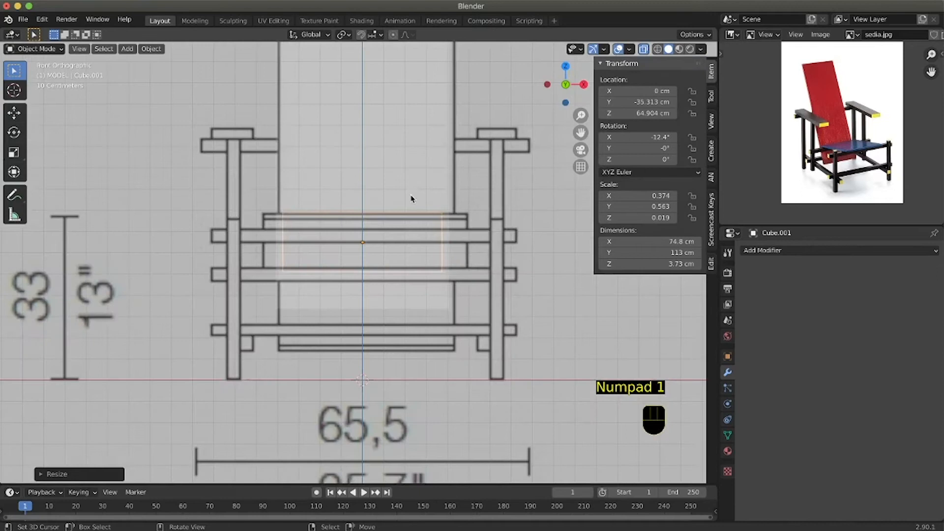
key("s")
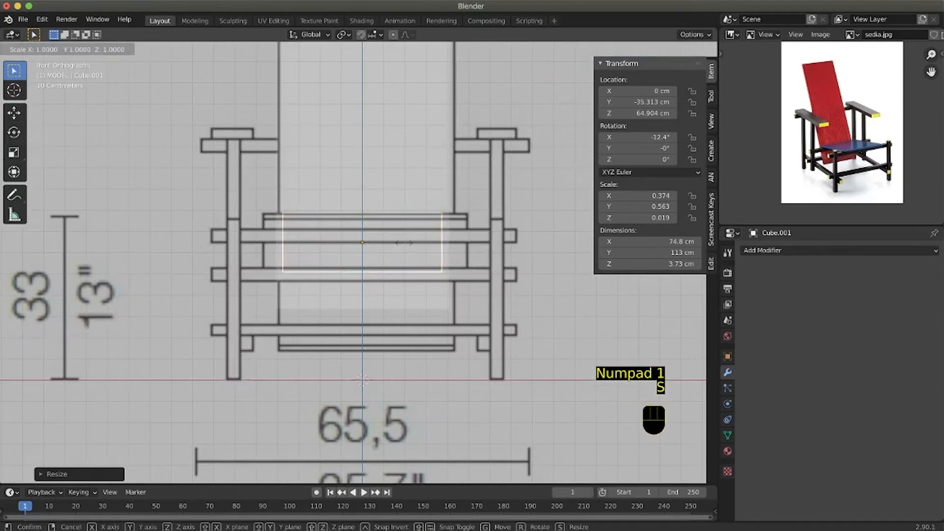
key("x")
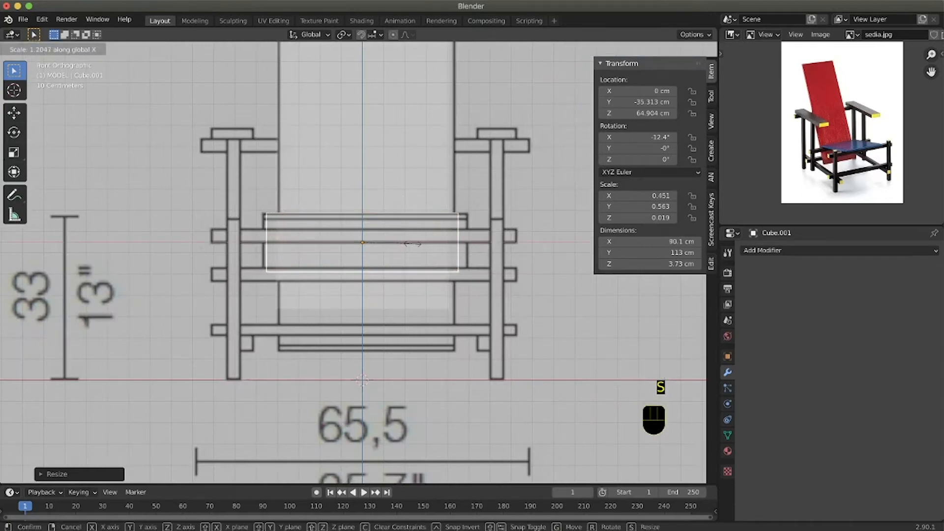
left_click(417, 244)
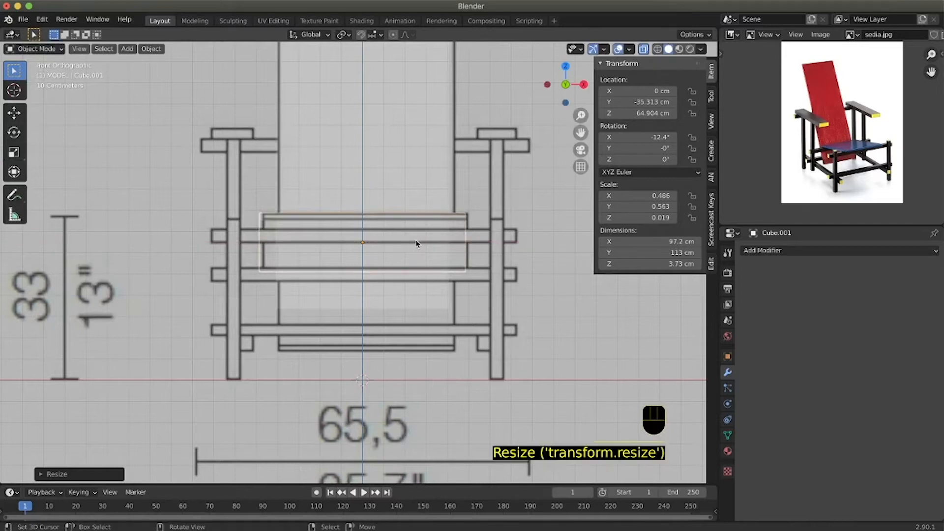
key("s")
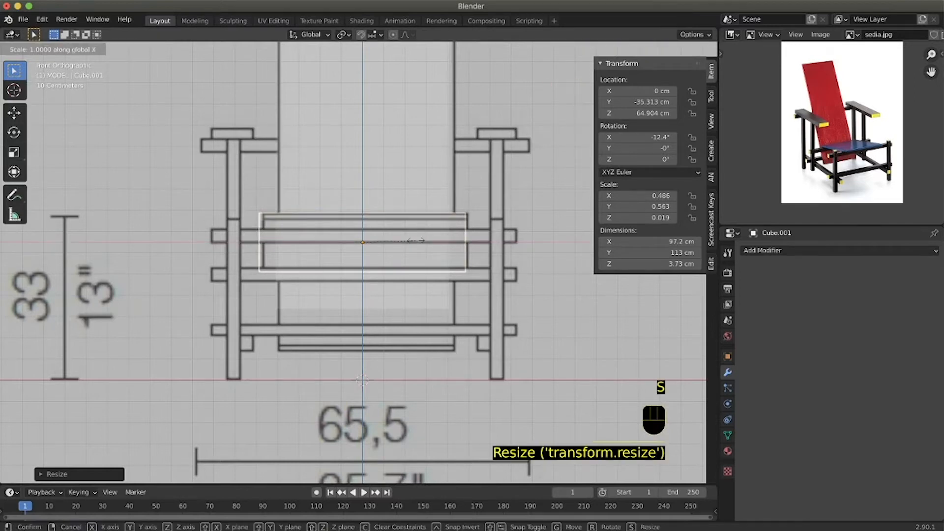
right_click(417, 241)
- Turn off X-ray display and add a centred front-to-back loop cut to the seat board
middle_click_drag(417, 239, 414, 232)
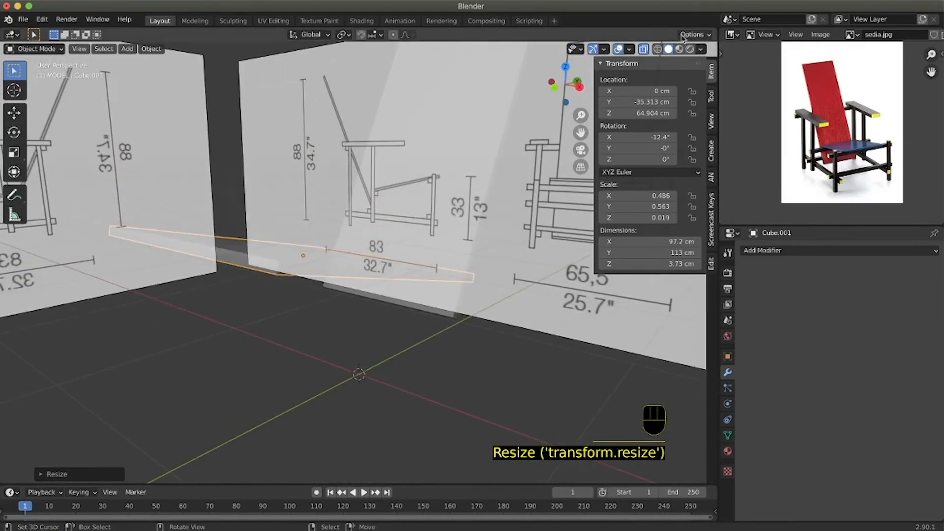
left_click(642, 49)
middle_click_drag(411, 236, 305, 371)
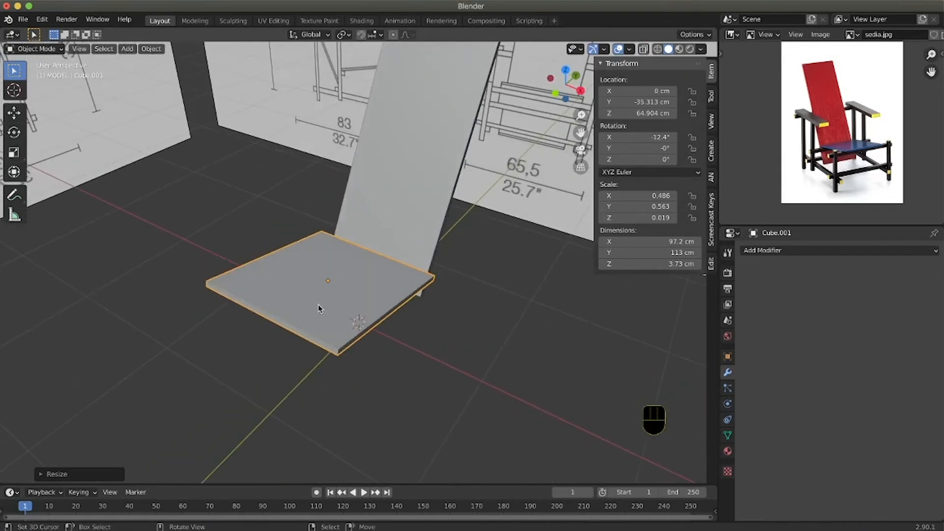
middle_click_drag(404, 203, 412, 193)
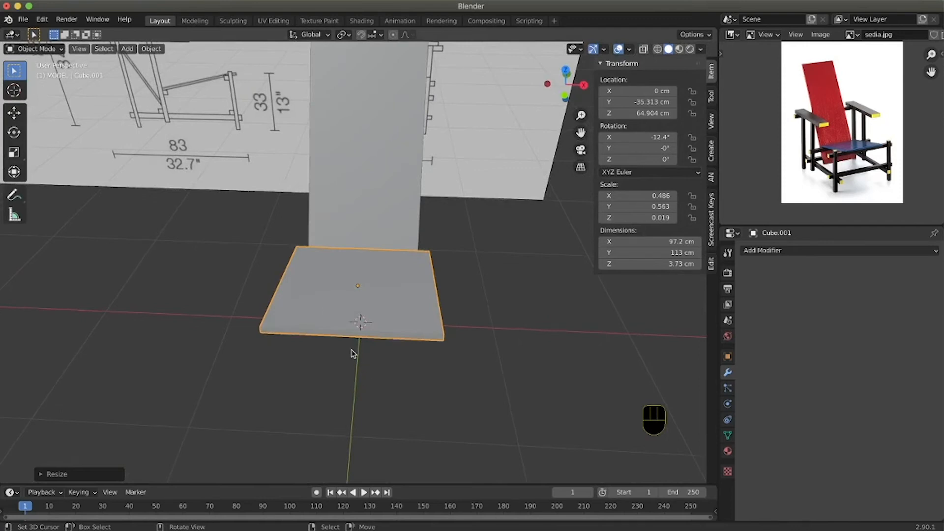
key("Tab")
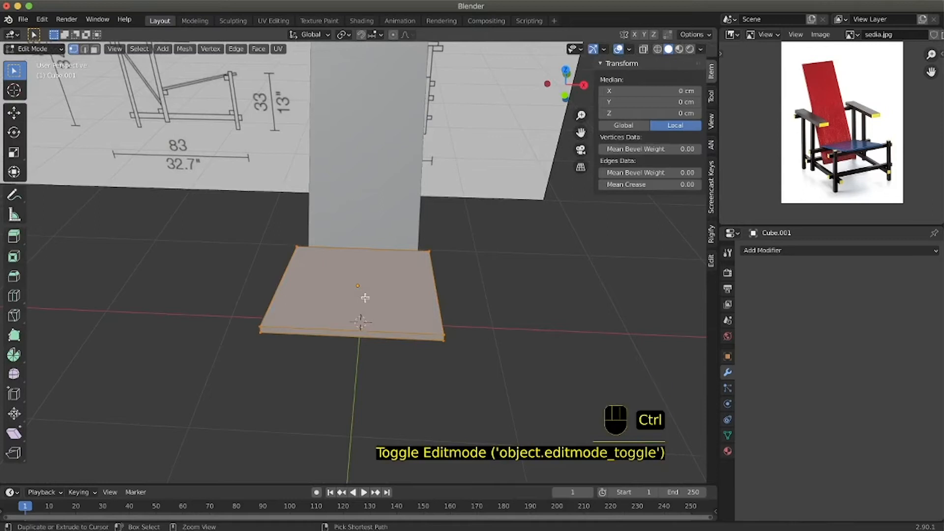
key("ctrl+r")
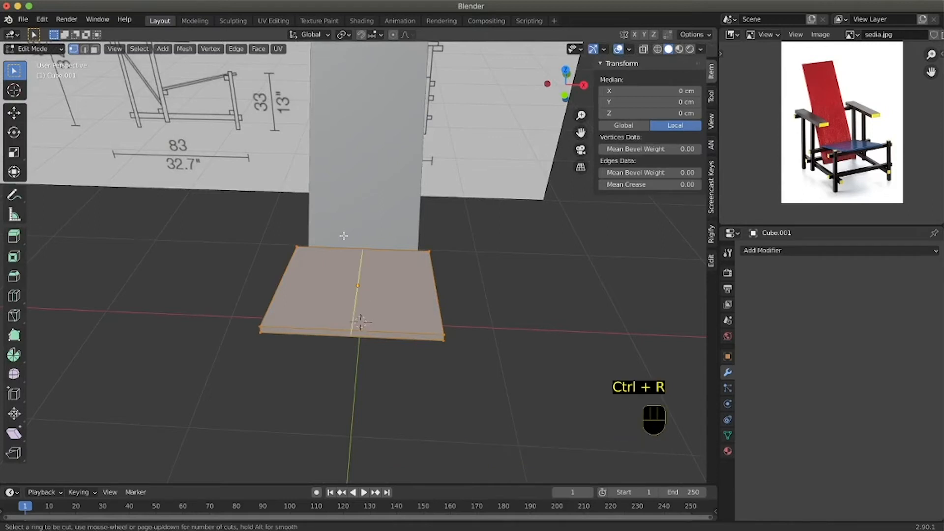
left_click(357, 245)
right_click(301, 318)
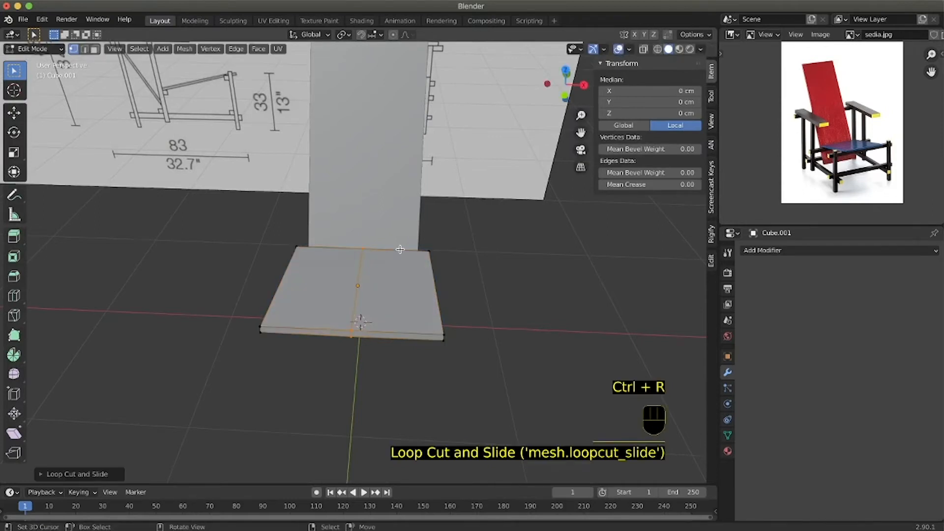
- Delete the vertices on the seat board's negative X side, leaving half the board, and return to Object Mode
middle_click_drag(301, 319, 360, 317)
right_click(291, 282)
right_click(290, 272, "shift")
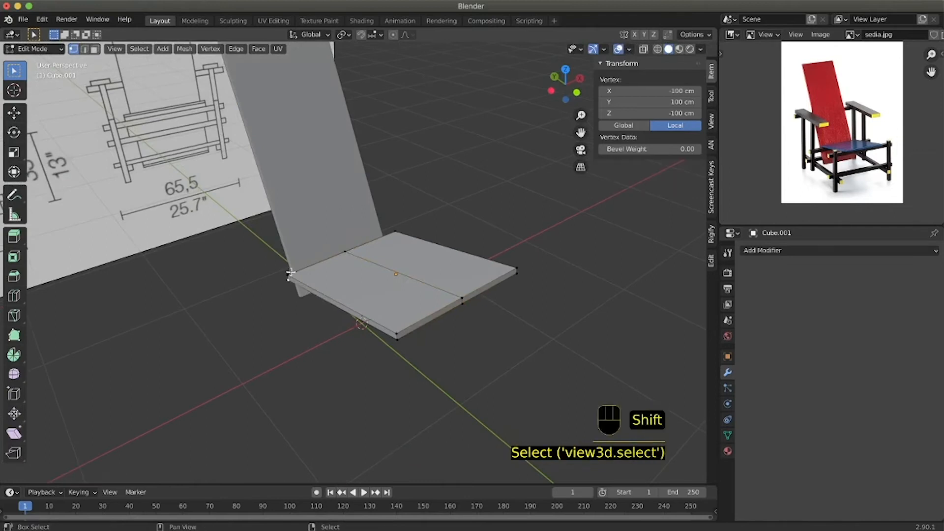
right_click(396, 335, "shift")
right_click(396, 338, "shift")
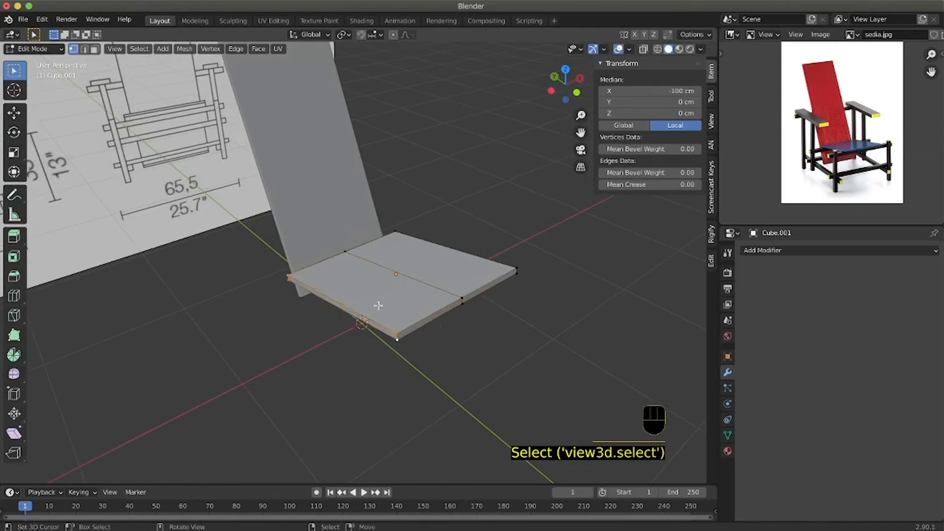
key("x")
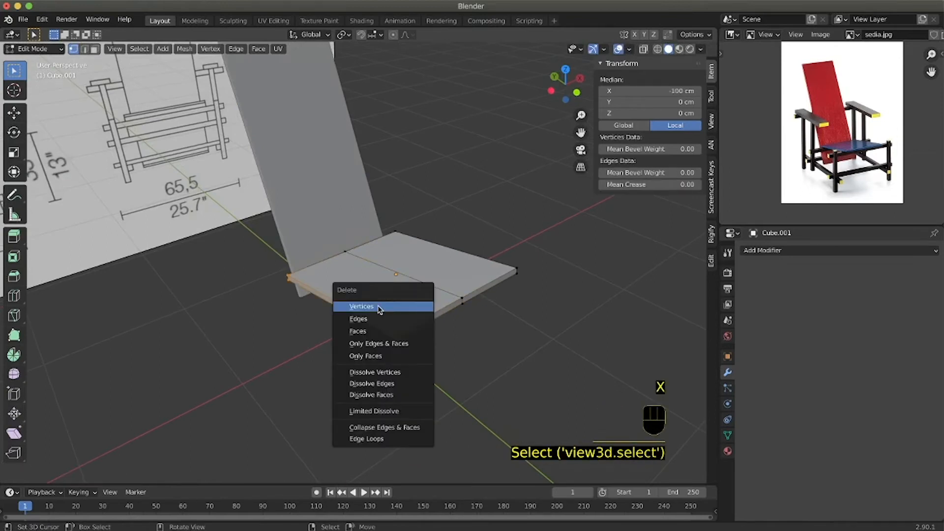
left_click(379, 306)
middle_click_drag(377, 305, 379, 306)
key("Tab")
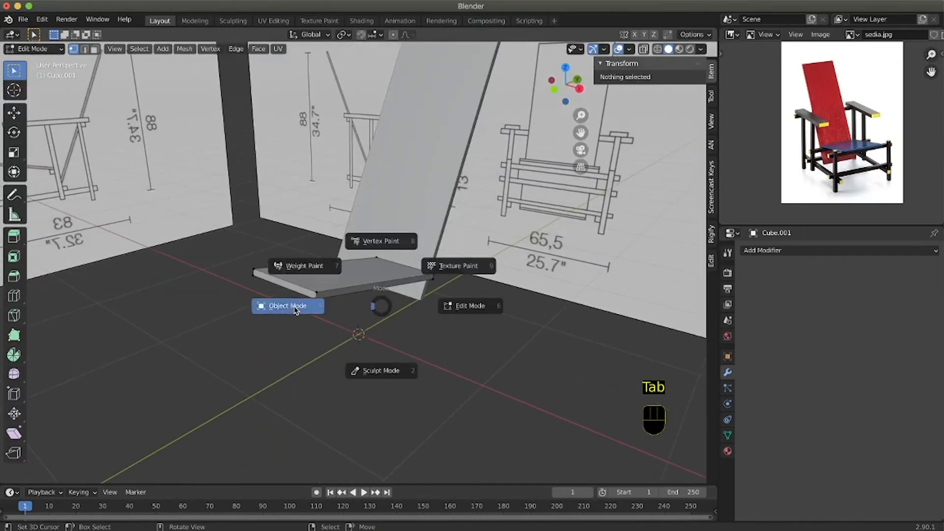
left_click(290, 305)
- Apply the scale of the halved seat board
middle_click_drag(294, 307, 337, 333)
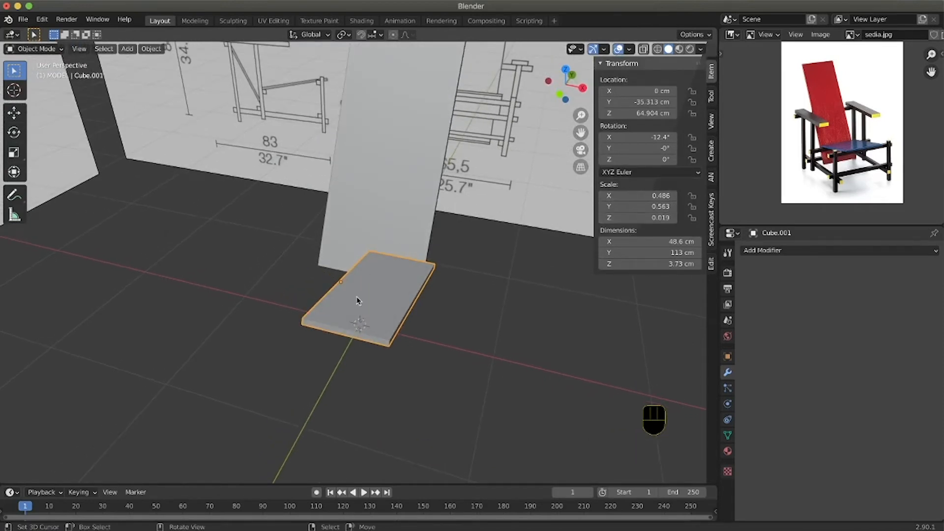
key("ctrl+a")
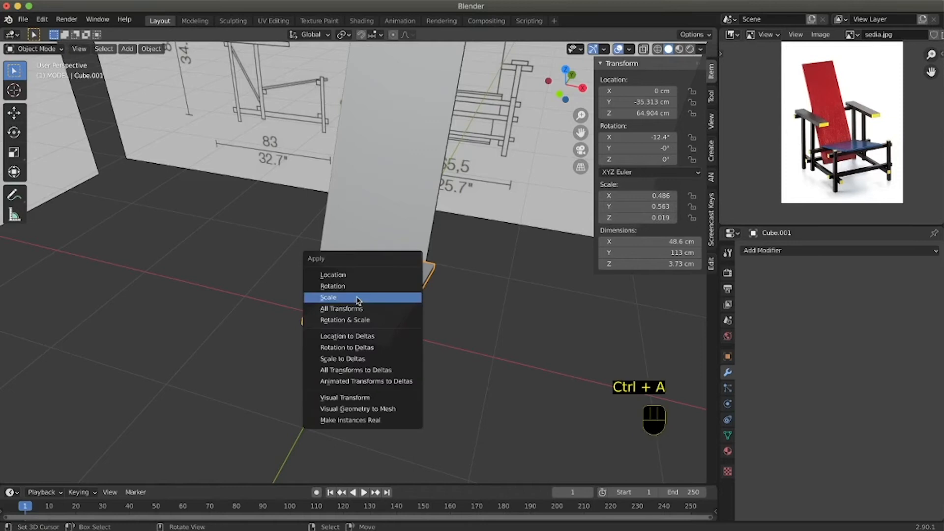
left_click(328, 297)
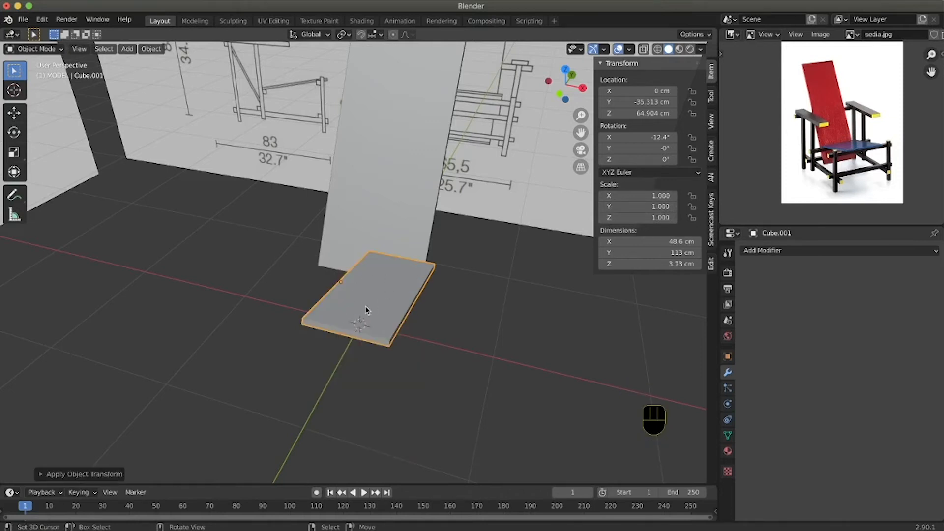
- Link the backrest's Mirror modifier to the seat board, with the backrest as the active object
key("shift")
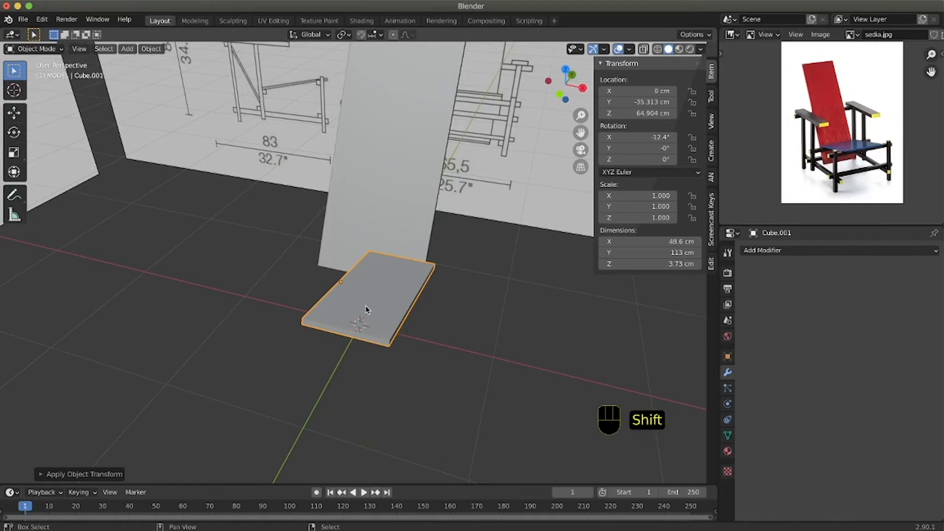
left_click(396, 204, "shift")
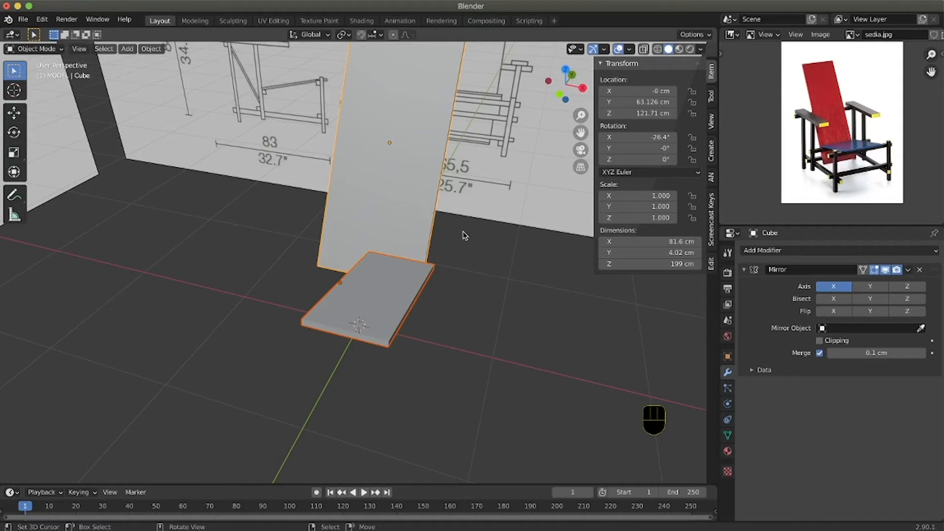
key("ctrl+l")
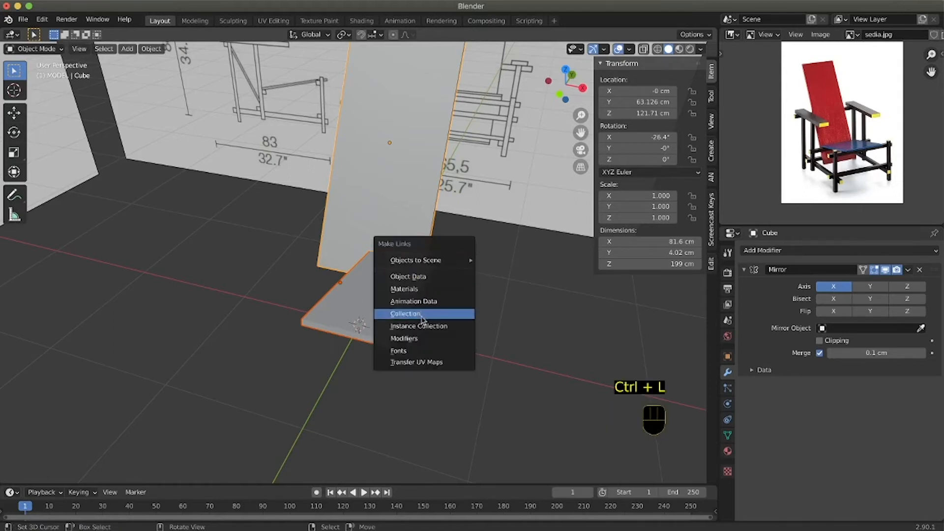
left_click(416, 339)
middle_click_drag(374, 302, 448, 290)
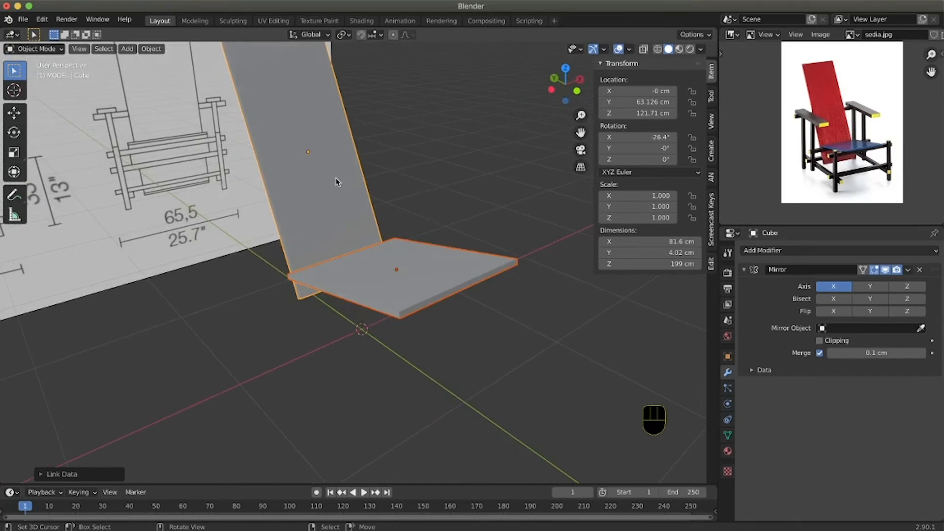
middle_click_drag(400, 273, 263, 210)
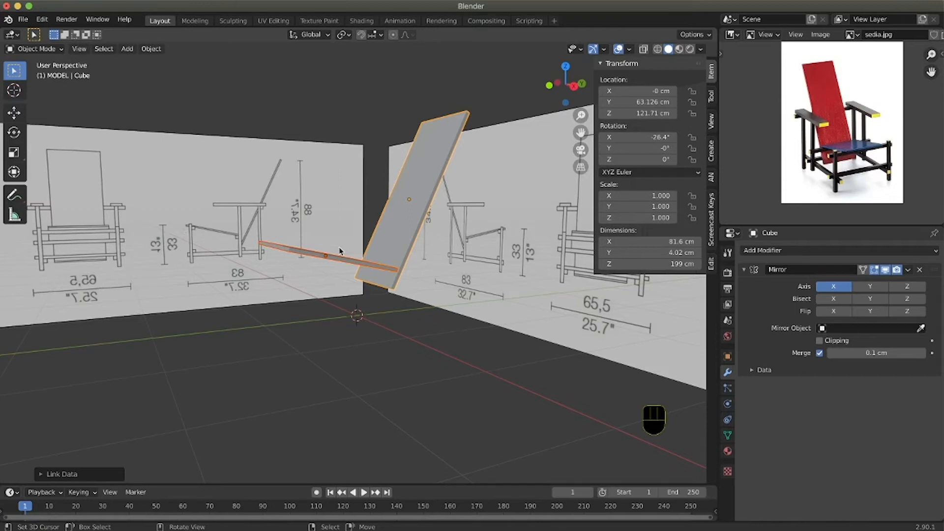
- Add a new cube mesh in the front view and turn on X-ray display
key("KP_1")
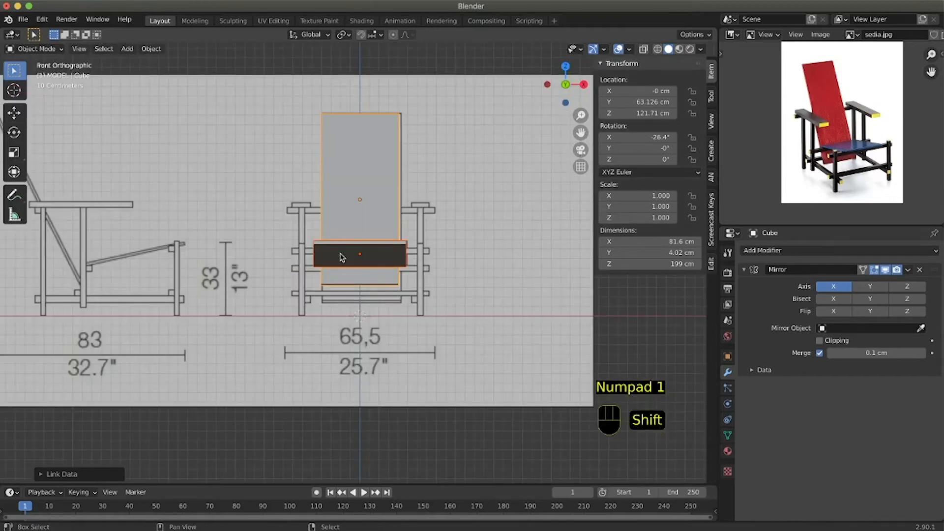
key("shift+a")
mouse_move(342, 255)
left_click(429, 268)
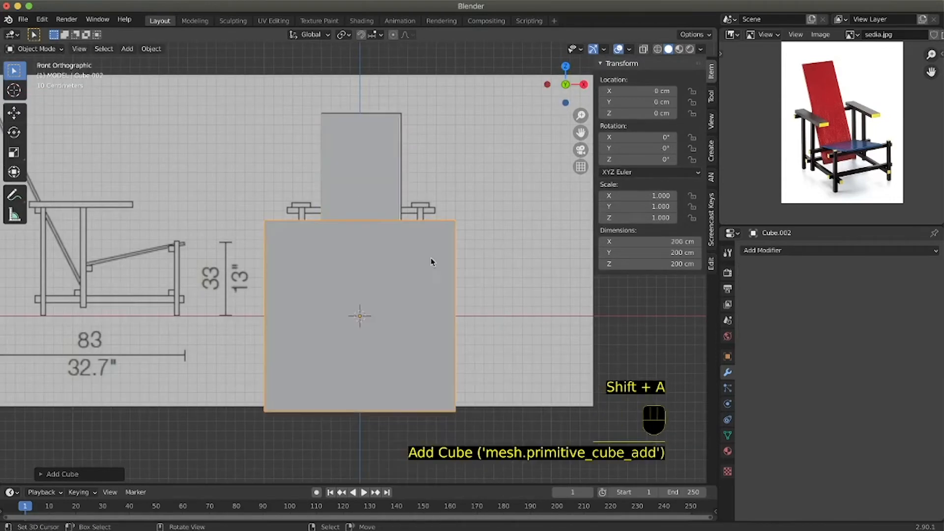
left_click(643, 49)
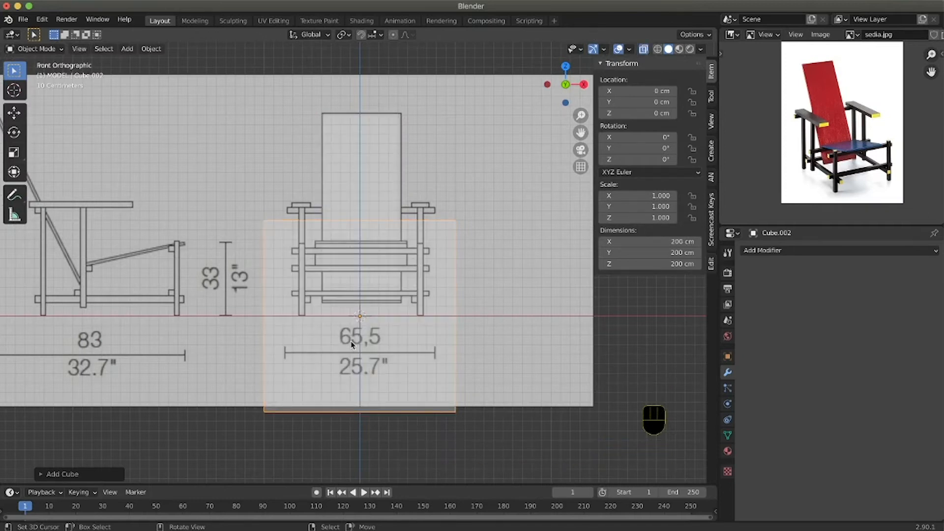
- Raise the new cube along Z by about 110 cm, placing it over the chair in the front drawing
key("g")
key("z")
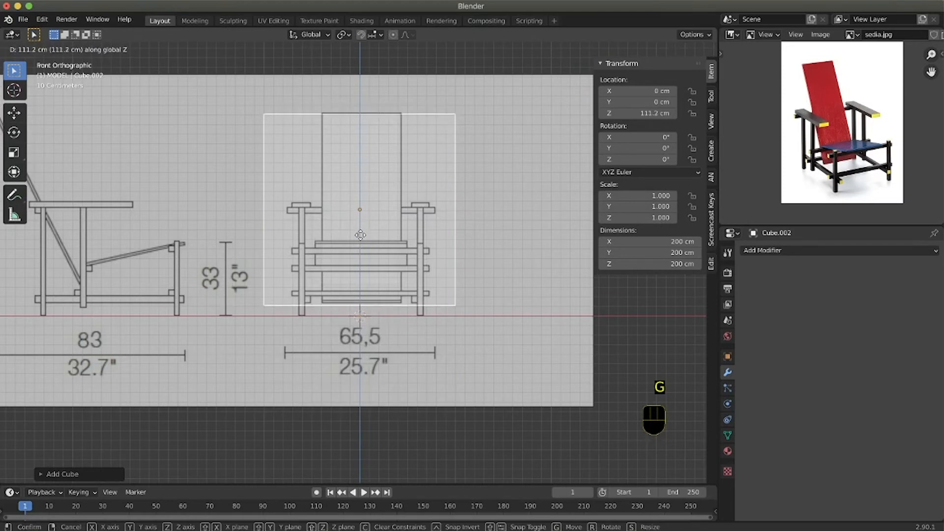
left_click(360, 235)
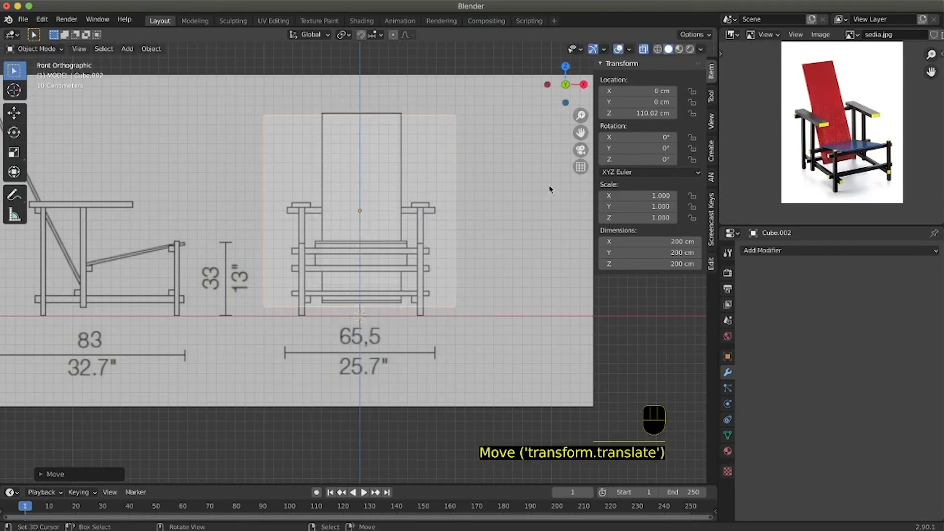
- Scale the new cube uniformly to about 152 cm, then turn off X-ray display
key("s")
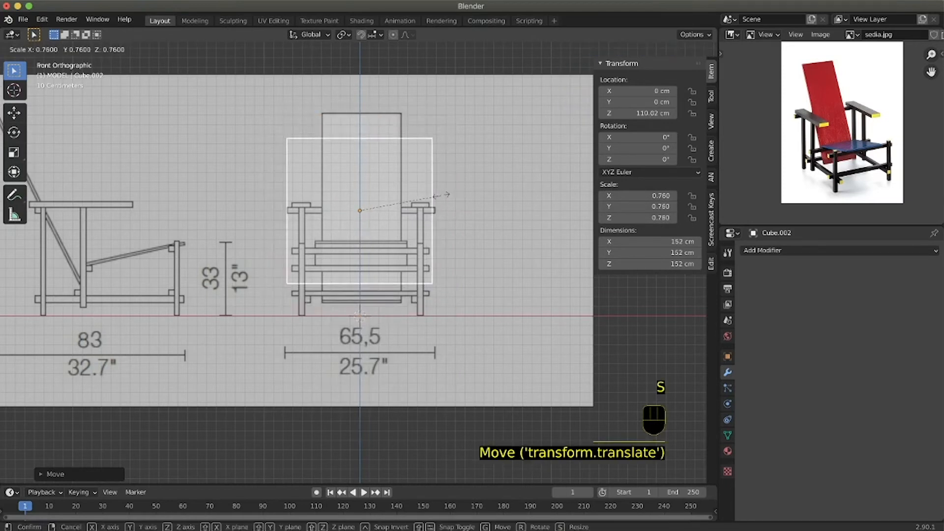
left_click(441, 200)
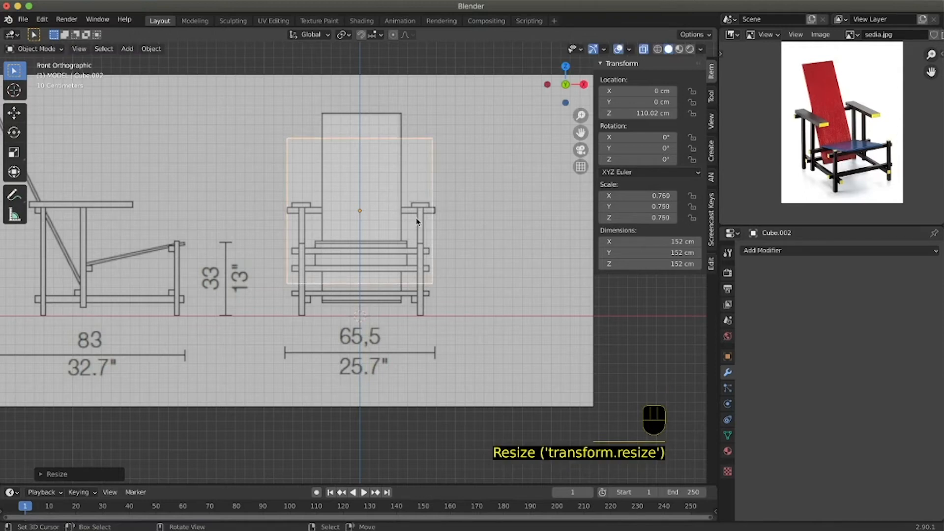
middle_click_drag(422, 220, 425, 221)
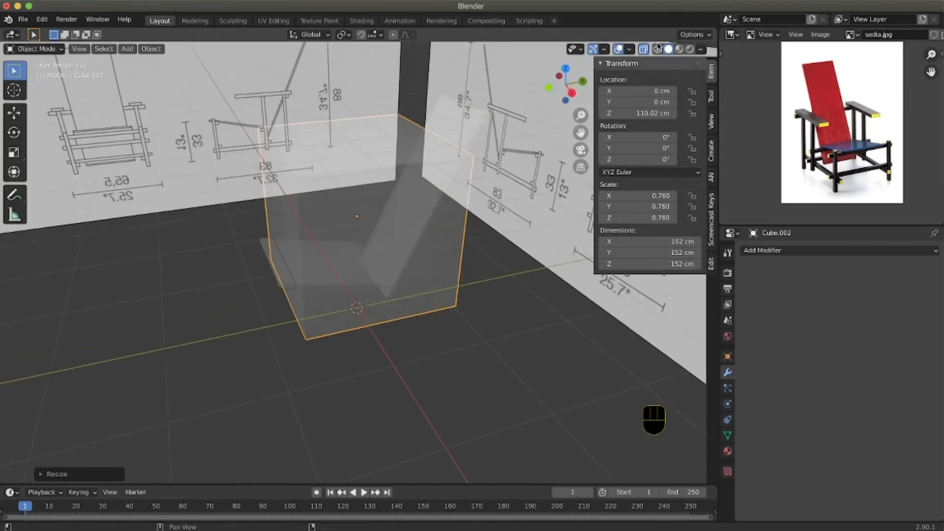
left_click(643, 50)
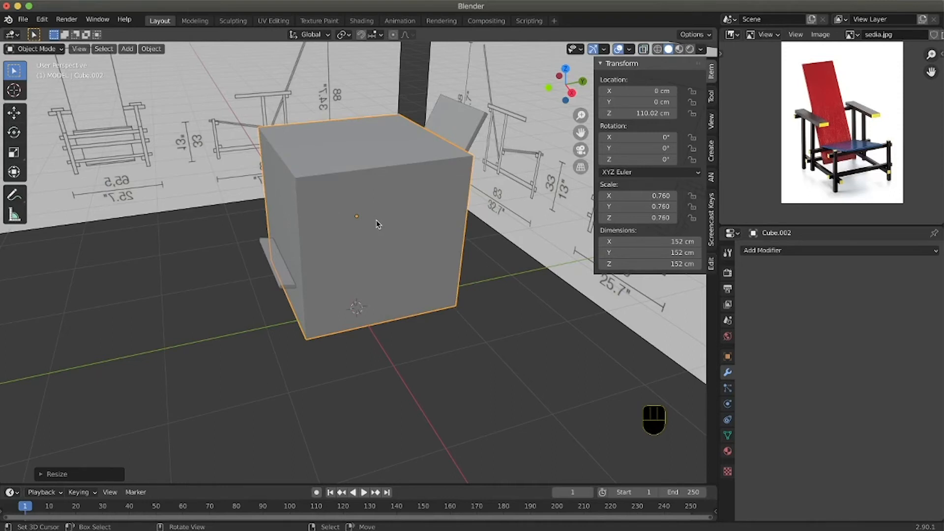
- Scale the cube down in Y and Z to about 8 cm, keeping its full X length, to form a crossbar
key("s")
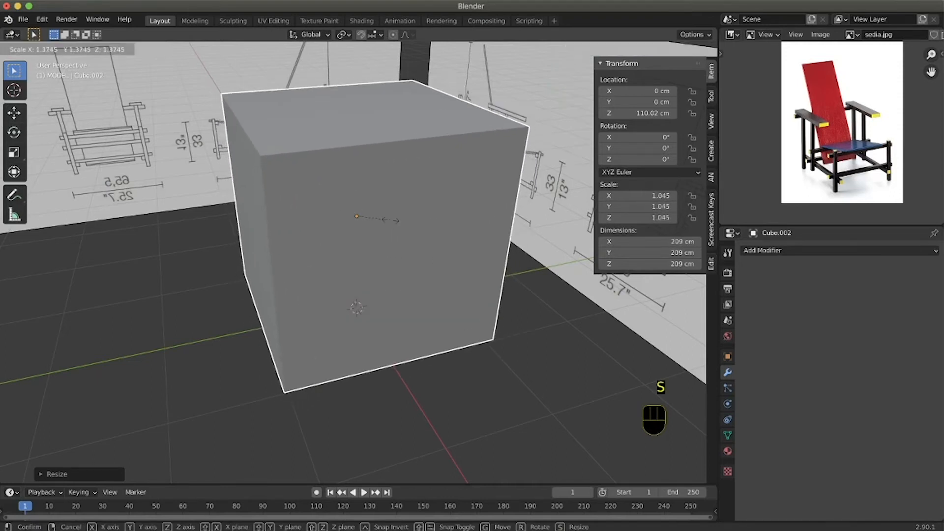
left_click(383, 217)
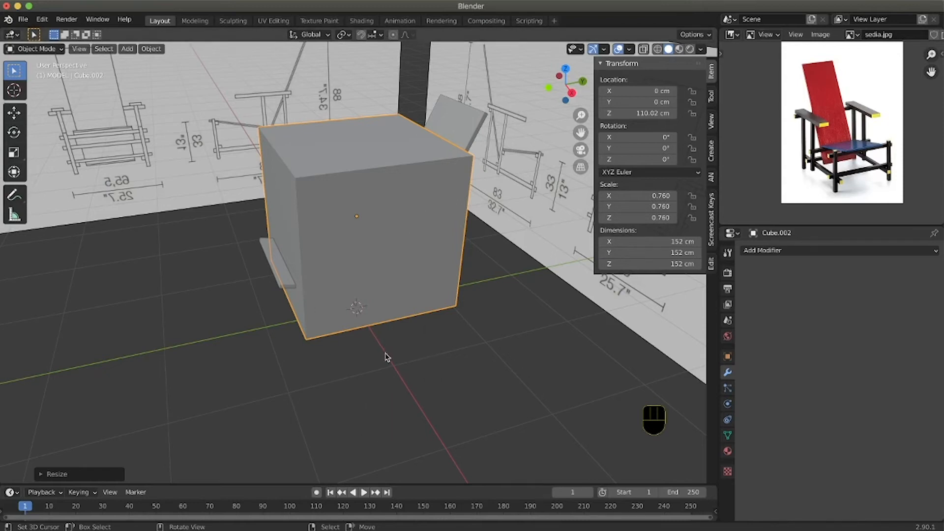
key("s")
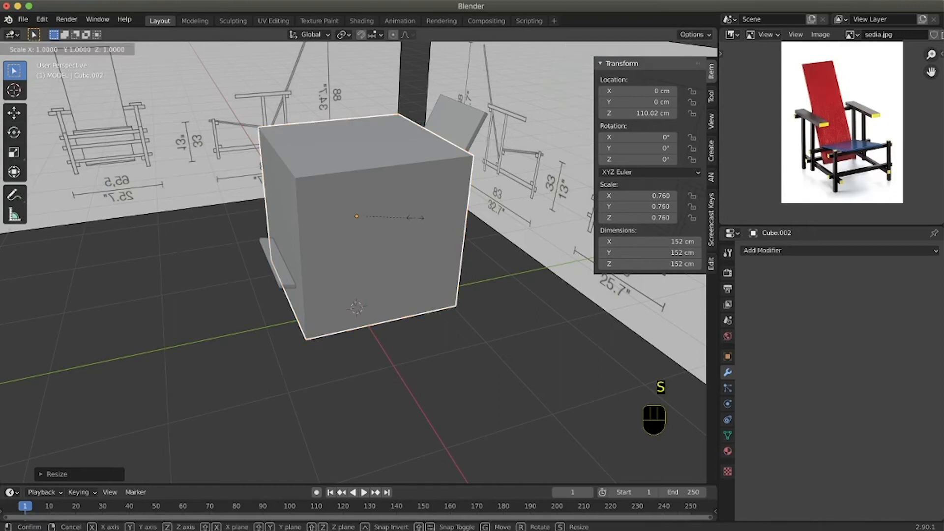
key("shift+x")
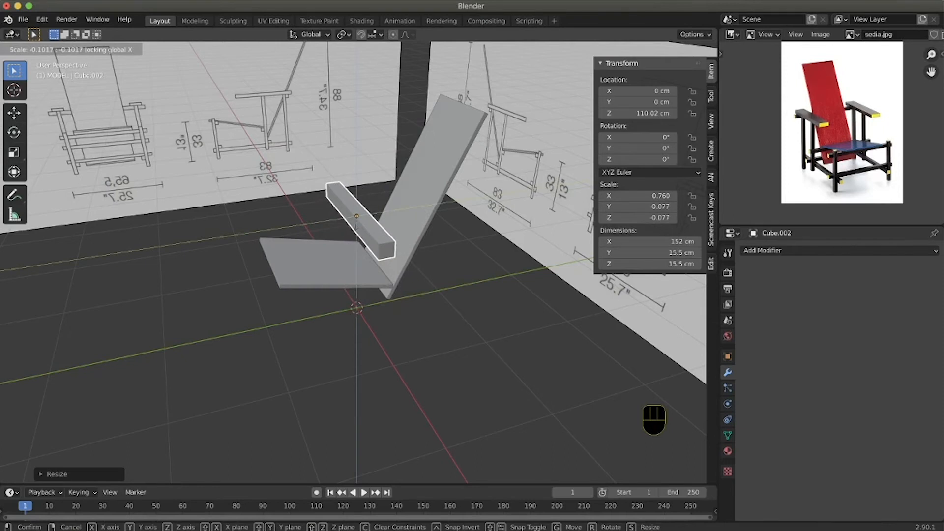
left_click(359, 225)
- Move the crossbar in the right side view to about 64.7 cm in Y, behind the backrest and under the armrest
key("KP_3")
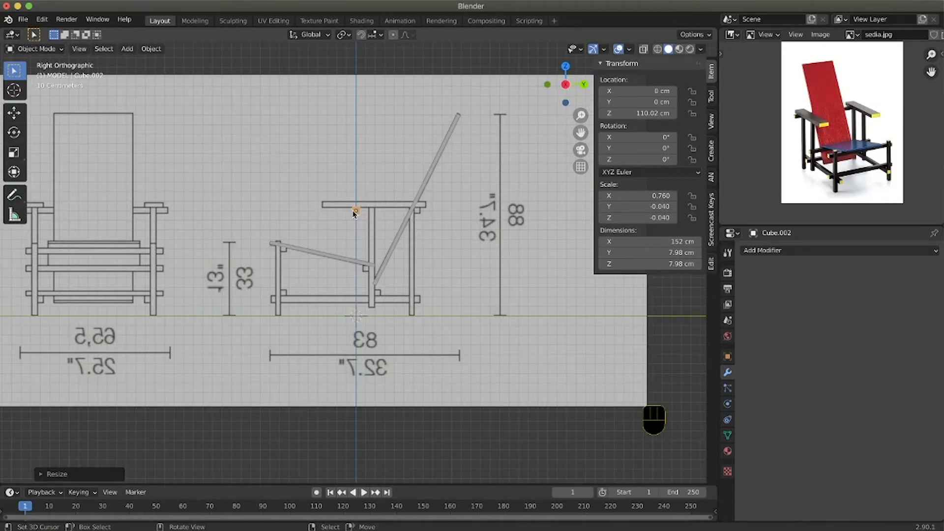
key("g")
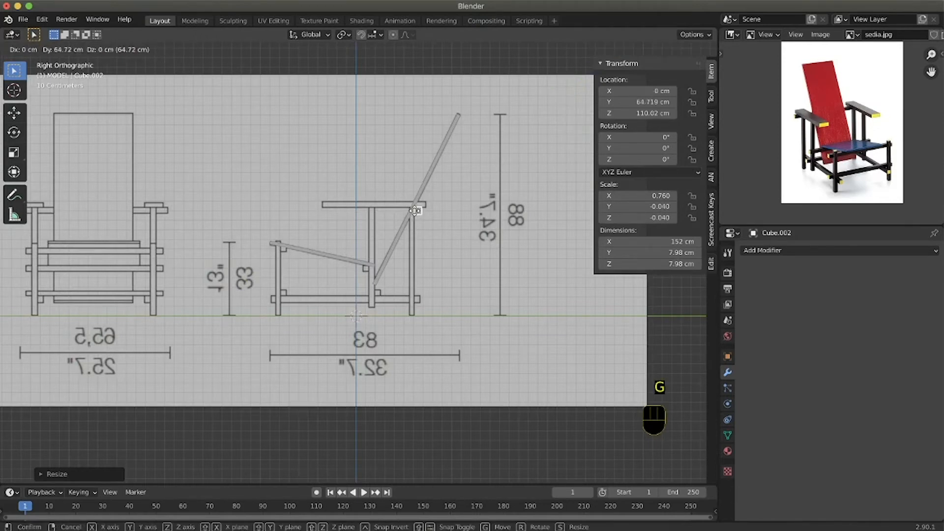
left_click(417, 207)
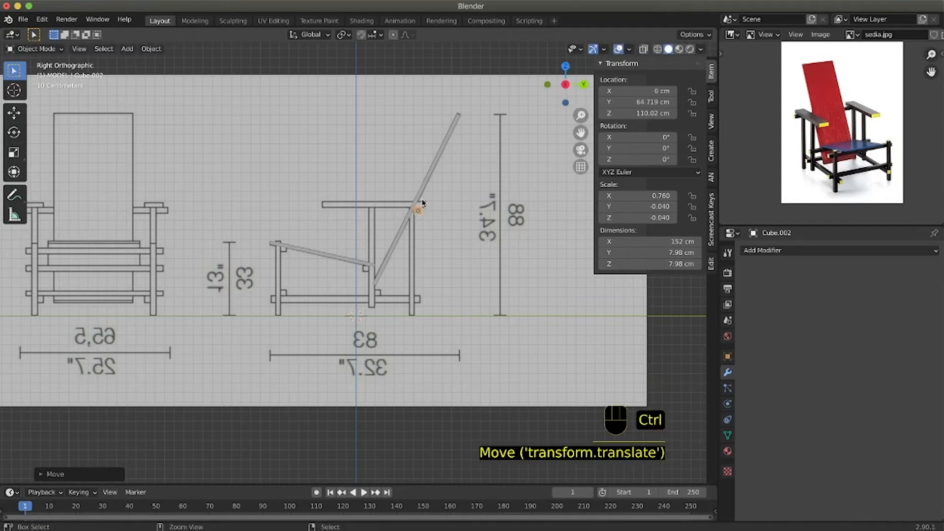
- Thin the crossbar's Y and Z section to about 6.09 cm and position it at about Y 64.2 cm, Z 110.1 cm behind the backrest
scroll(423, 203, "up", 5, "ctrl")
scroll(423, 200, "right", 6, "shift")
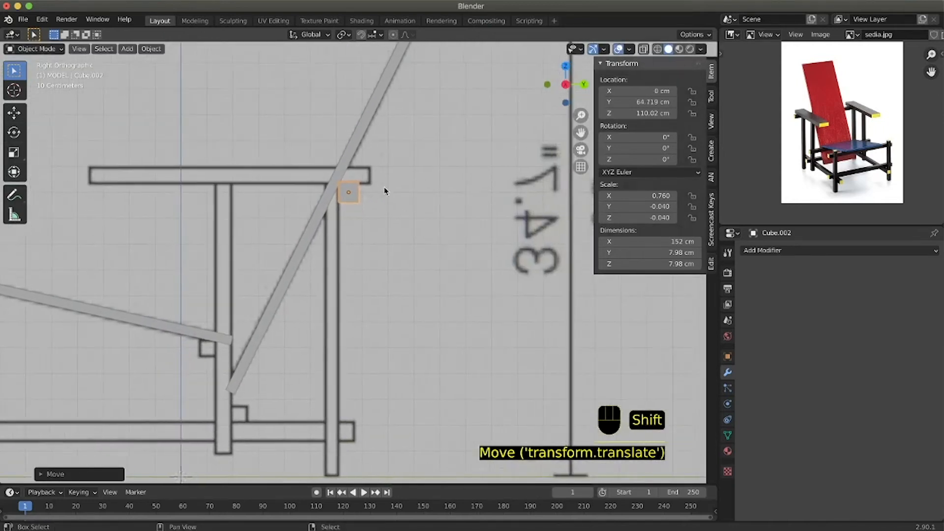
scroll(385, 191, "up", 3, "shift")
scroll(346, 219, "up", 6, "ctrl")
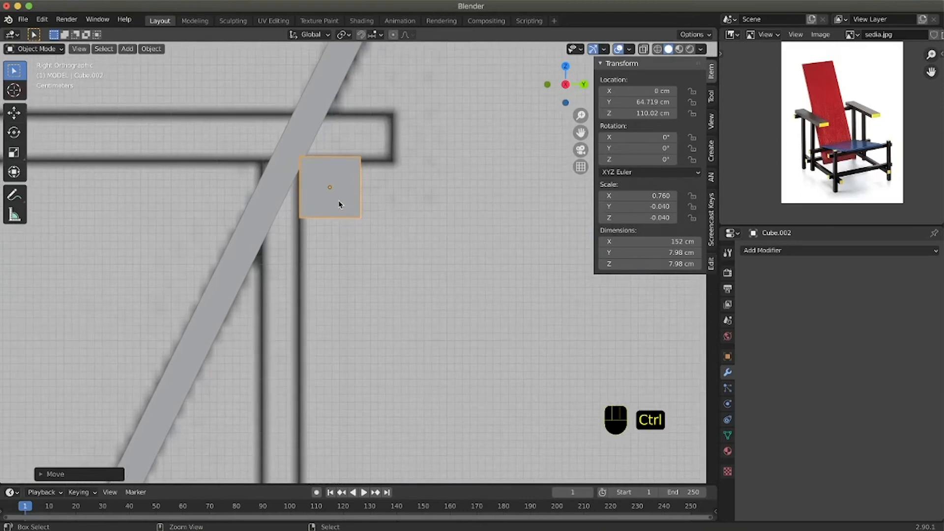
middle_click_drag(352, 203, 393, 200)
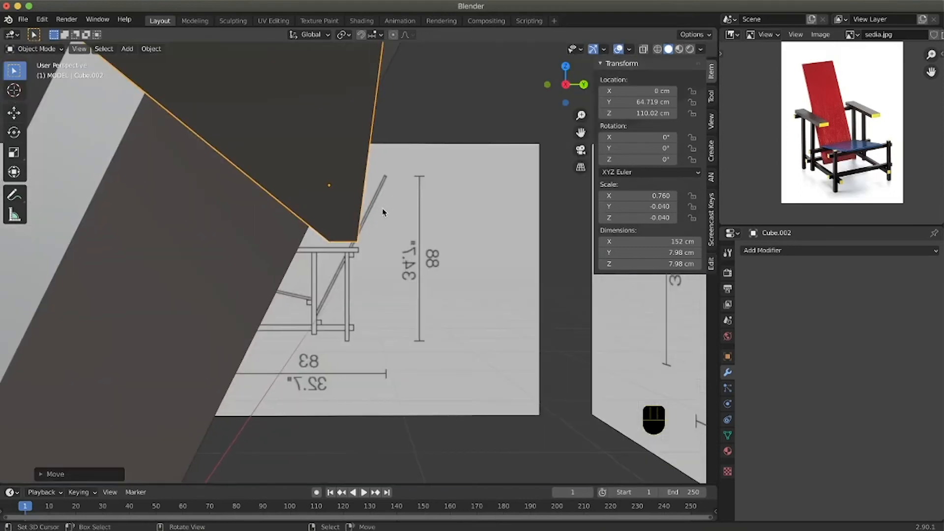
key("KP_3")
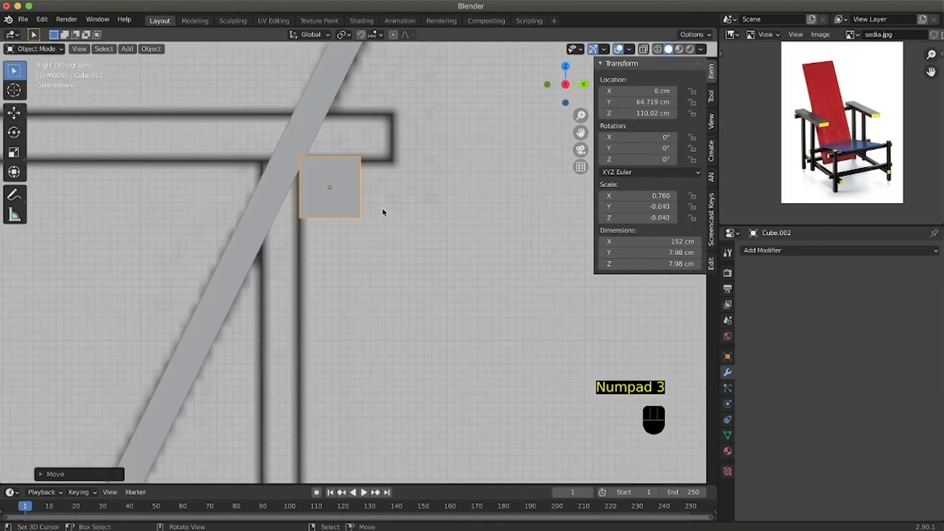
key("s")
key("shift+x")
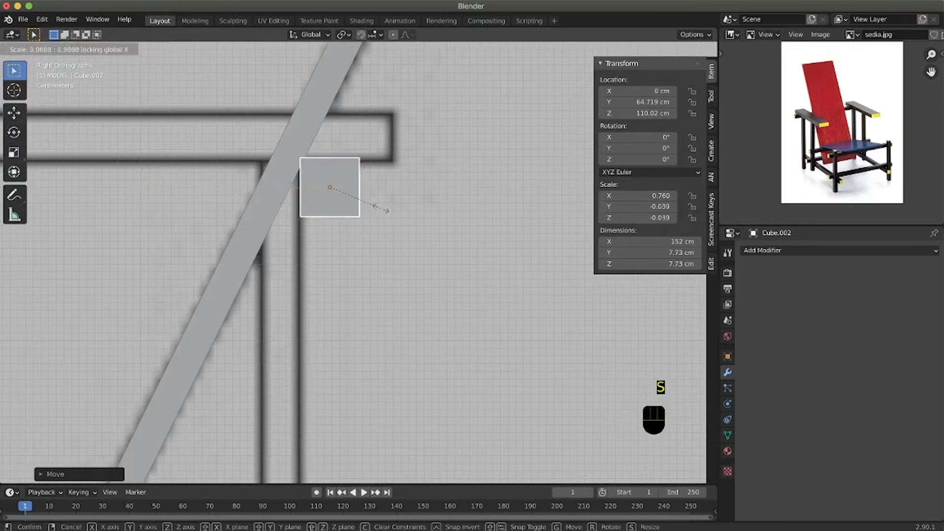
left_click(373, 201)
key("g")
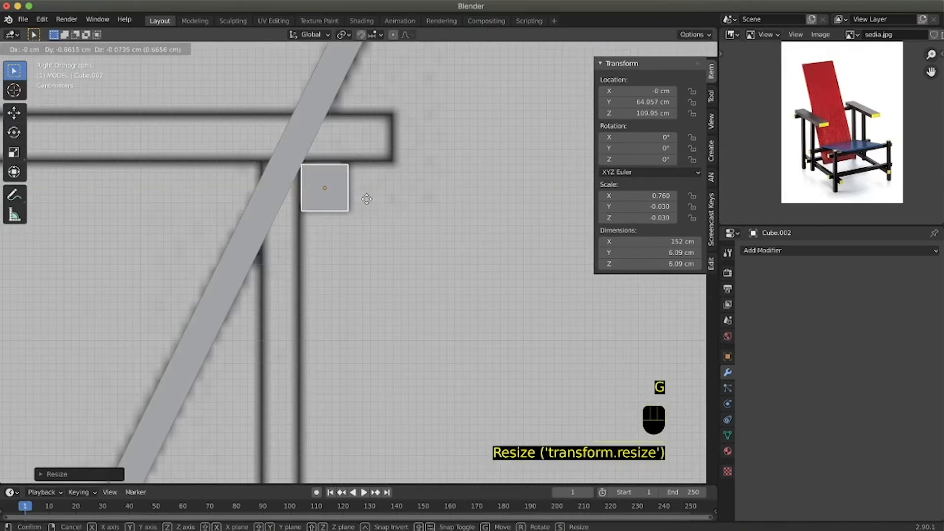
left_click(369, 201)
- Apply the scale of the crossbar behind the backrest and keep the bar selected
middle_click_drag(378, 211, 368, 215)
scroll(363, 217, "down", 10)
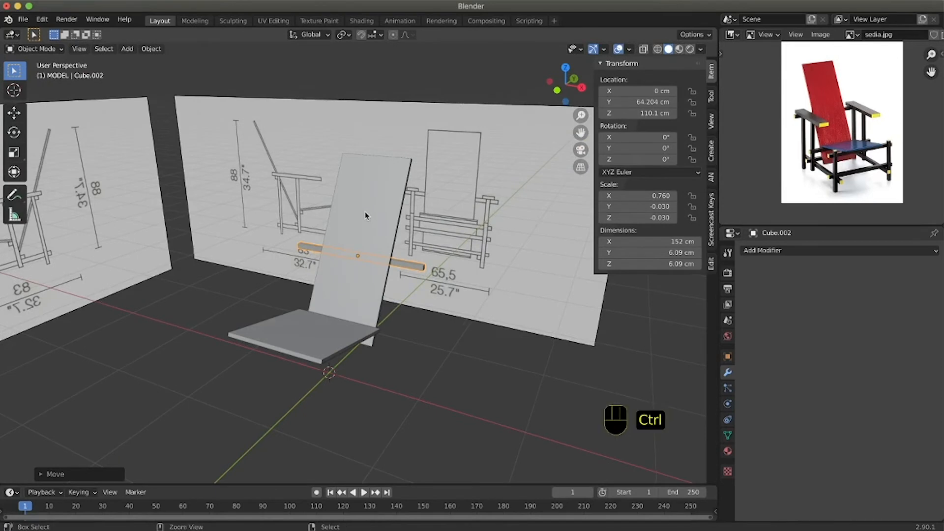
key("ctrl+a")
left_click(366, 214)
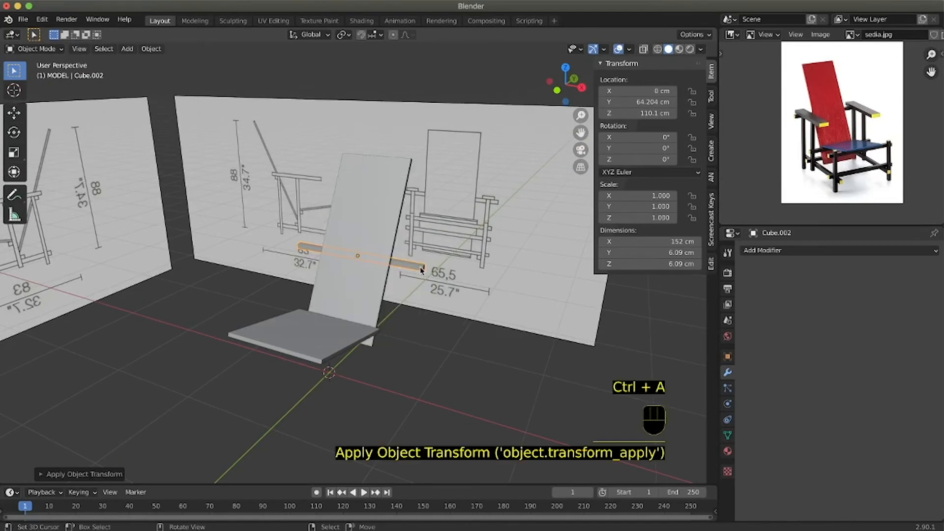
left_click(420, 266)
- Add a centred loop cut across the crossbar's length in Edit Mode
middle_click_drag(470, 250, 488, 236)
key("Tab")
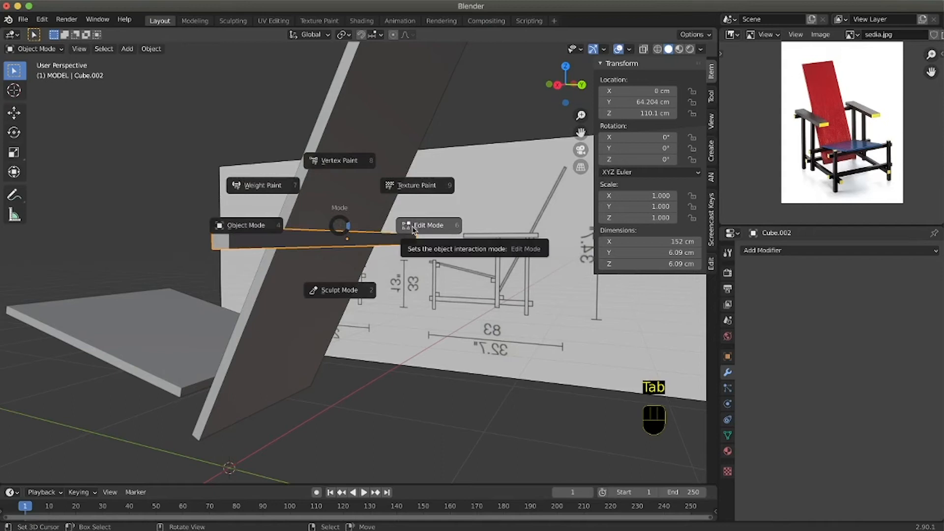
left_click(413, 230)
middle_click_drag(413, 230, 405, 258)
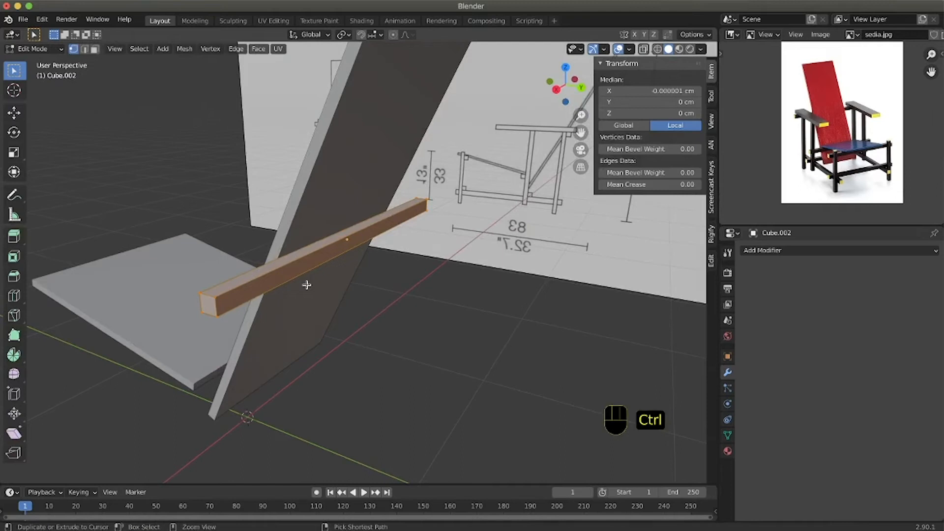
key("ctrl+r")
left_click(332, 247)
left_click(333, 252)
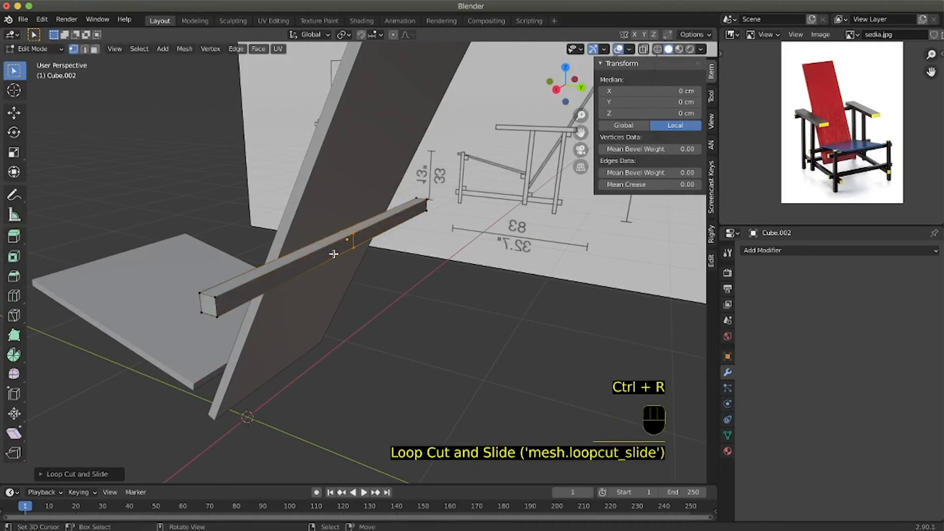
- Delete the end vertices on the crossbar's negative X side, leaving only half the bar, and return to Object Mode
middle_click_drag(416, 198, 299, 257)
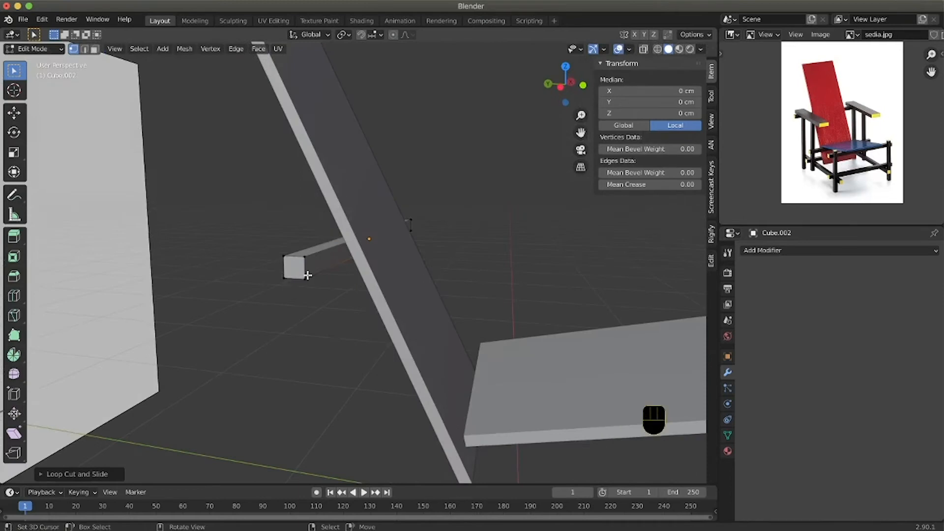
scroll(312, 270, "up", 3)
key("a")
key("a")
key("a")
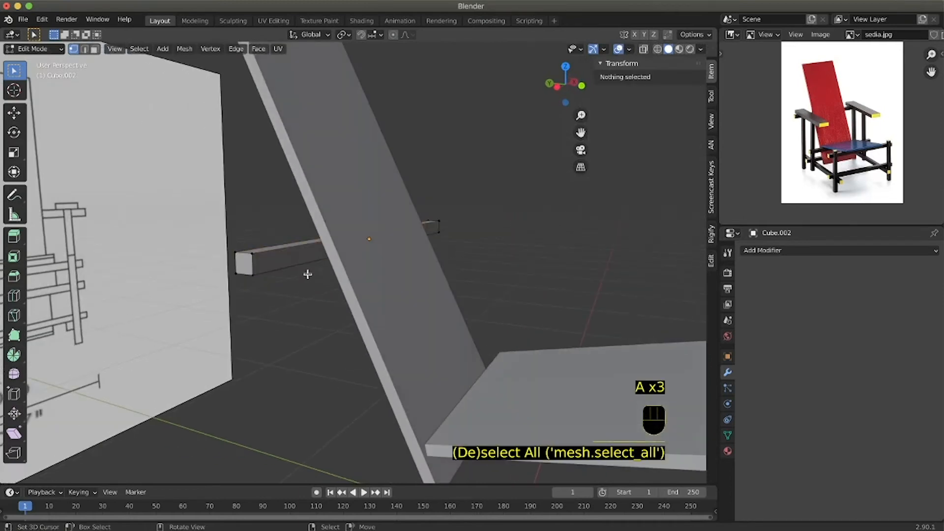
key("b")
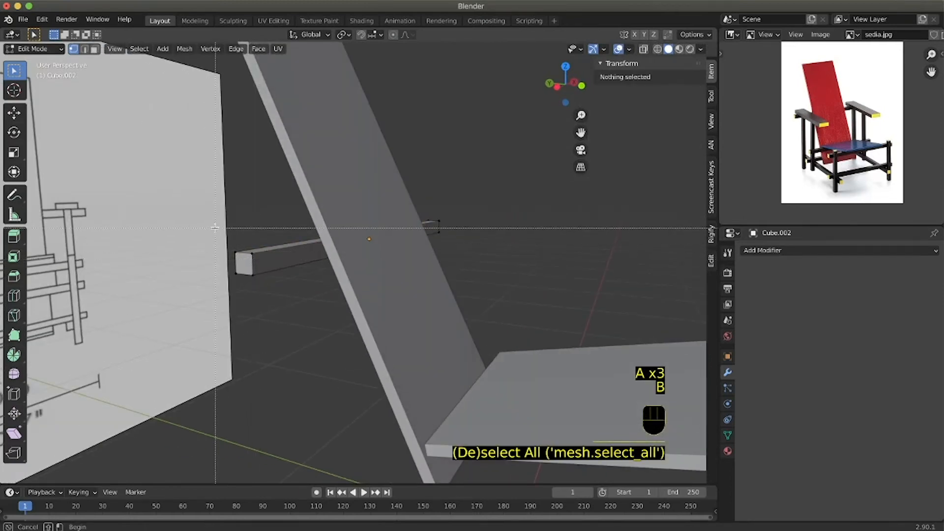
left_click_drag(215, 227, 282, 298)
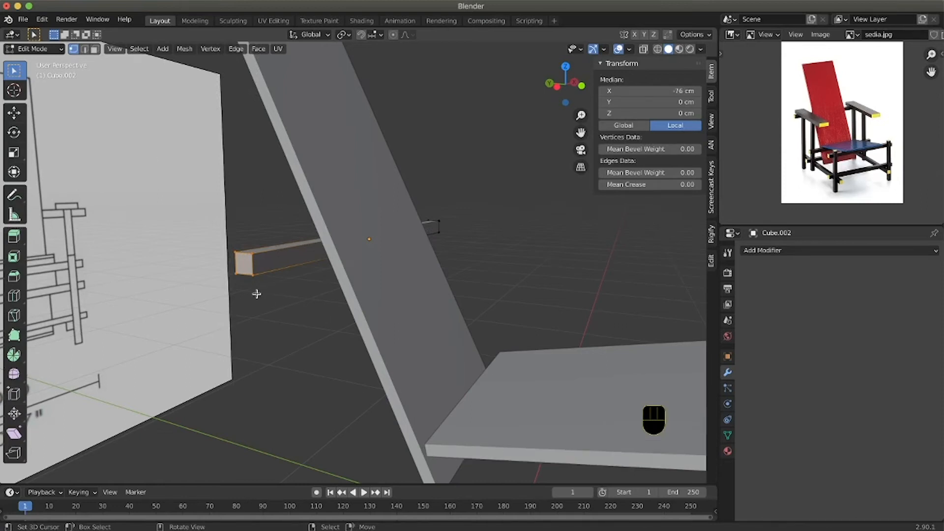
key("x")
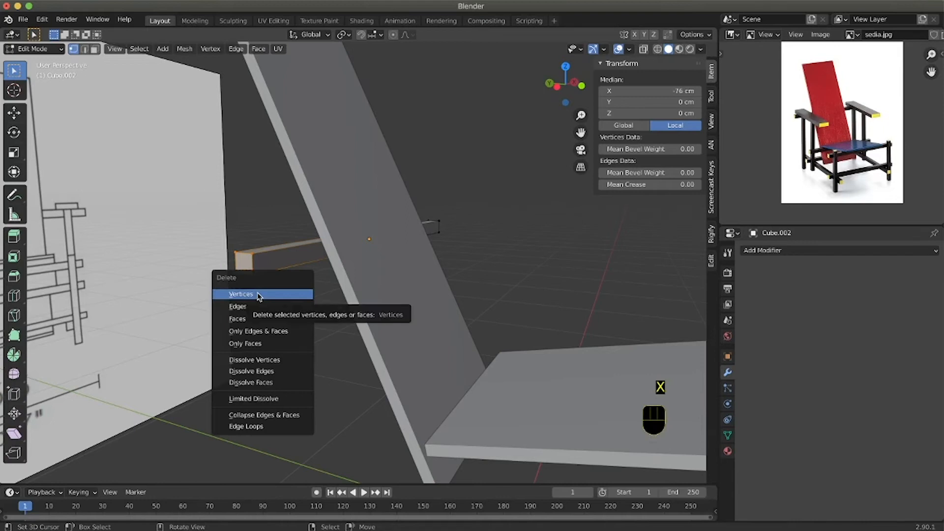
left_click(258, 295)
middle_click_drag(257, 293, 354, 321)
key("ctrl+Tab")
left_click(258, 316)
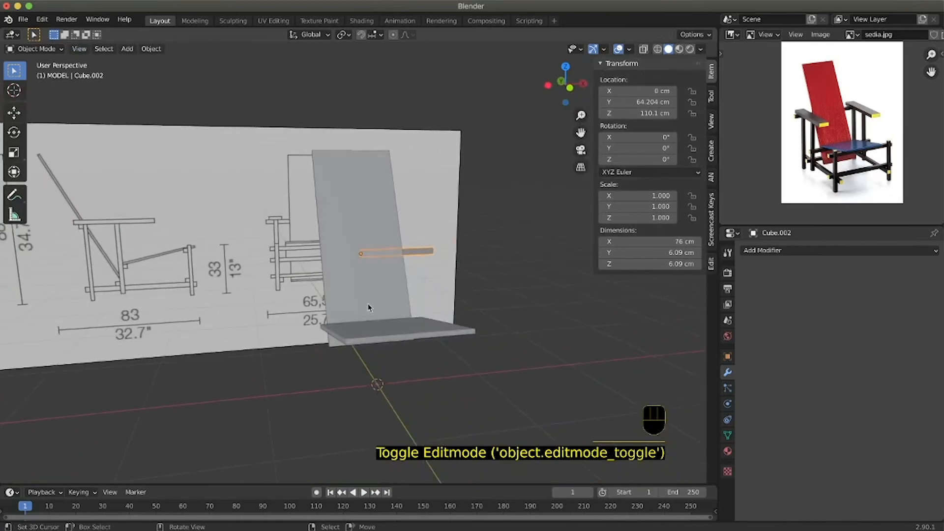
- Apply the half crossbar's scale and link the backrest's Mirror modifier to it, with the backrest as the active object
key("ctrl+a")
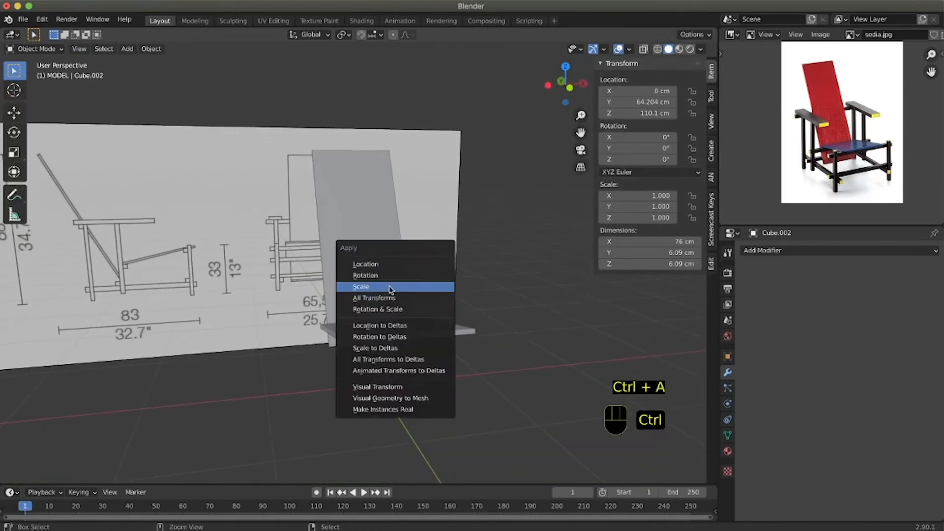
left_click(391, 289)
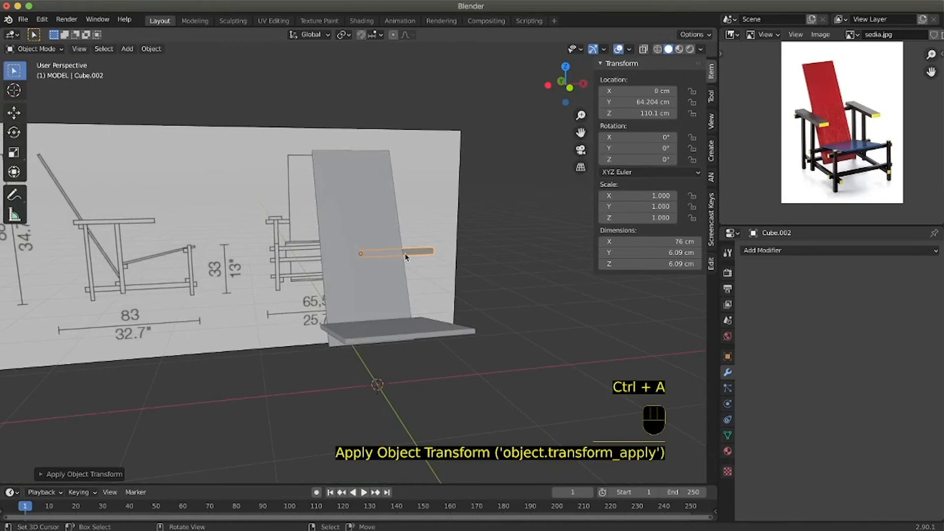
key("shift")
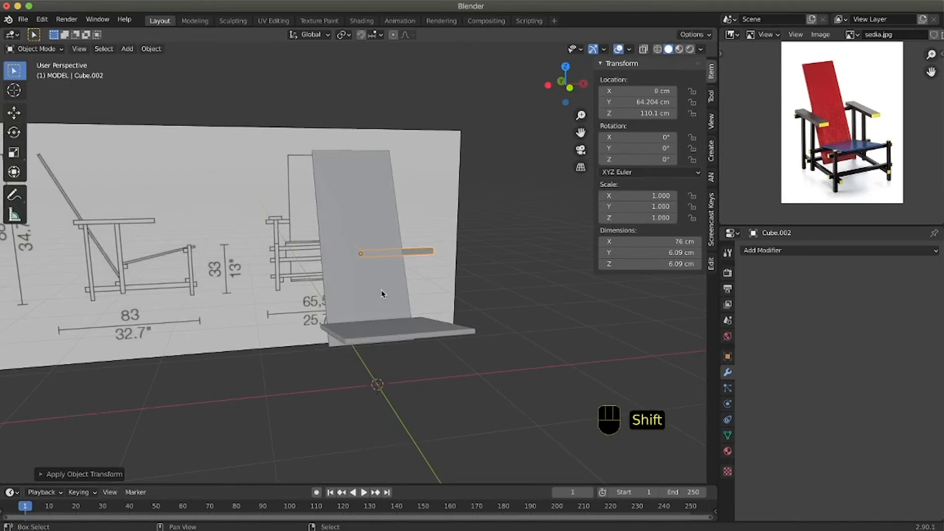
left_click(382, 293, "shift")
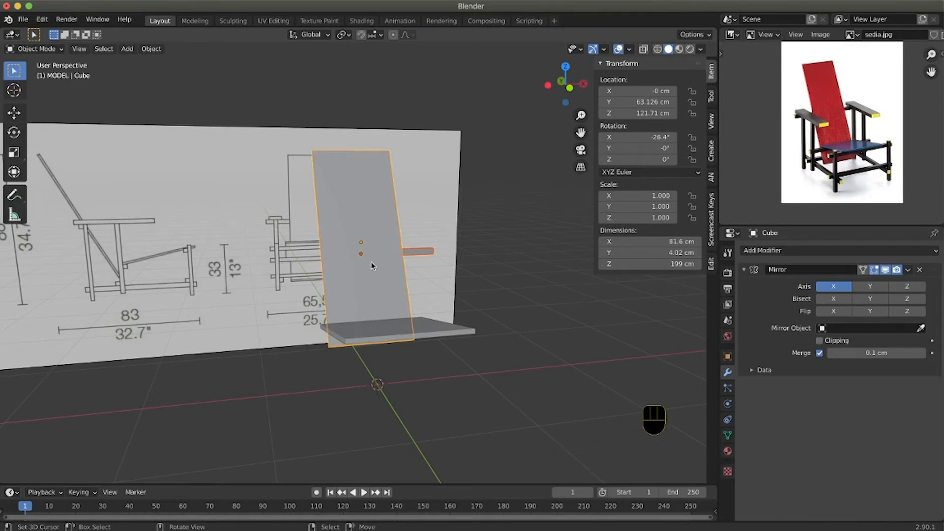
key("ctrl+l")
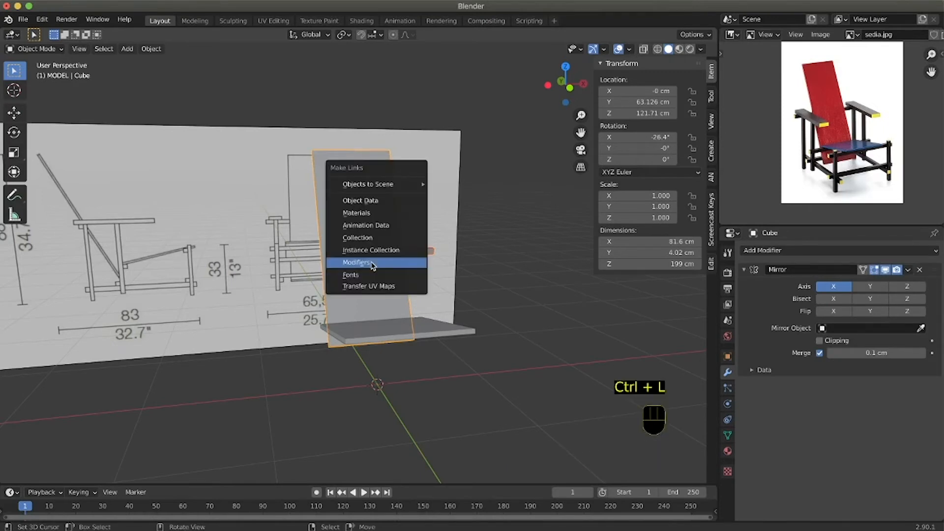
left_click(372, 265)
scroll(389, 274, "right", 5)
scroll(389, 275, "down", 4, "ctrl")
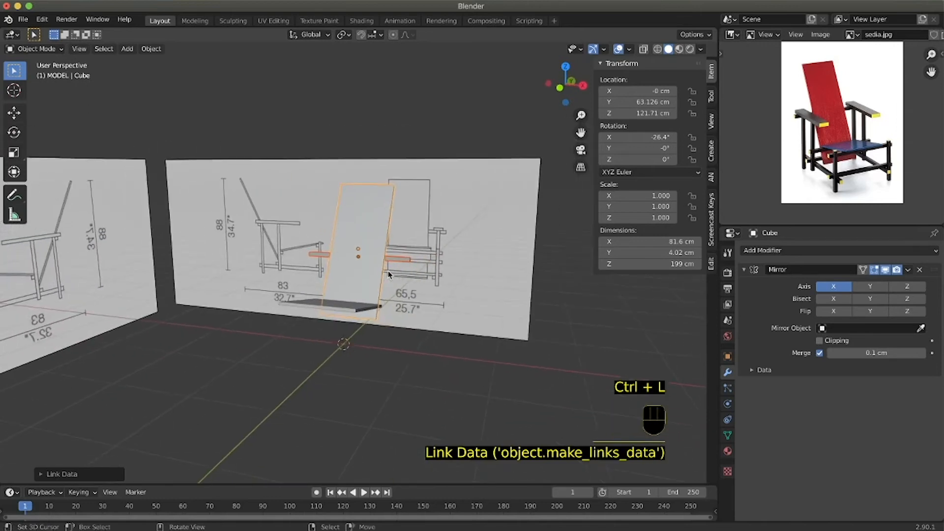
scroll(388, 275, "right", 2)
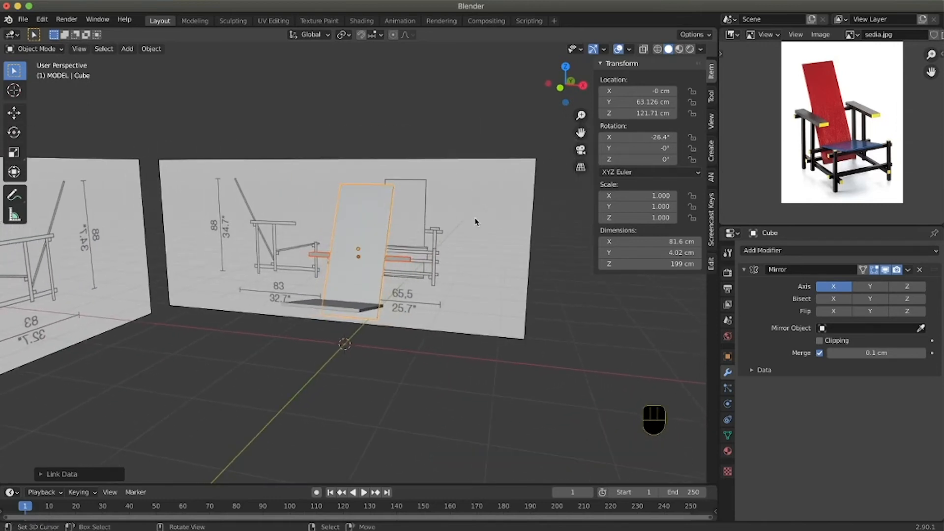
middle_click_drag(406, 266, 408, 273)
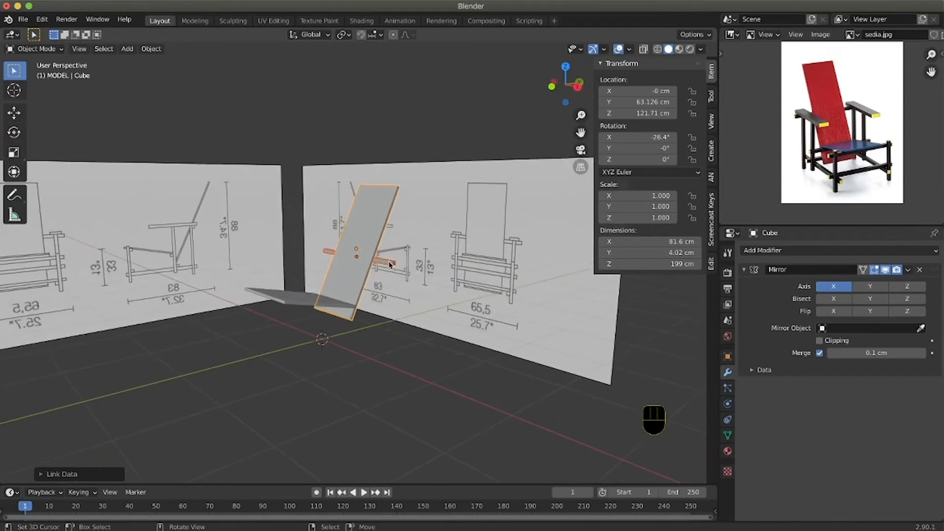
- Deselect all objects and switch to the right orthographic view of the chair drawing
key("a")
key("a")
key("a")
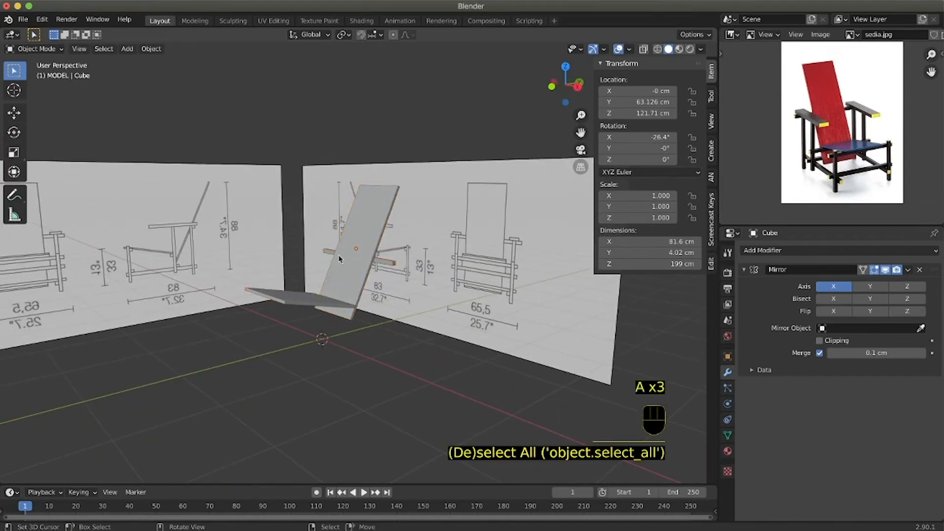
middle_click_drag(341, 261, 343, 262)
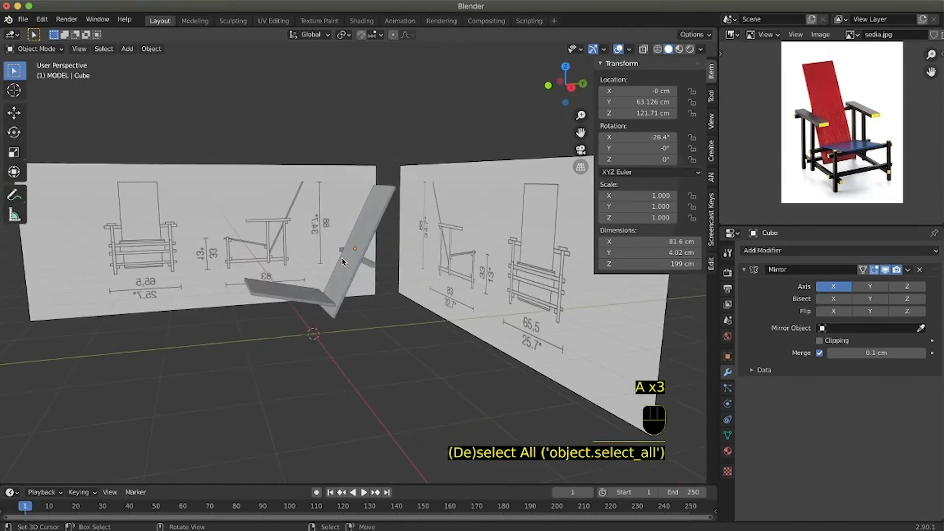
key("KP_3")
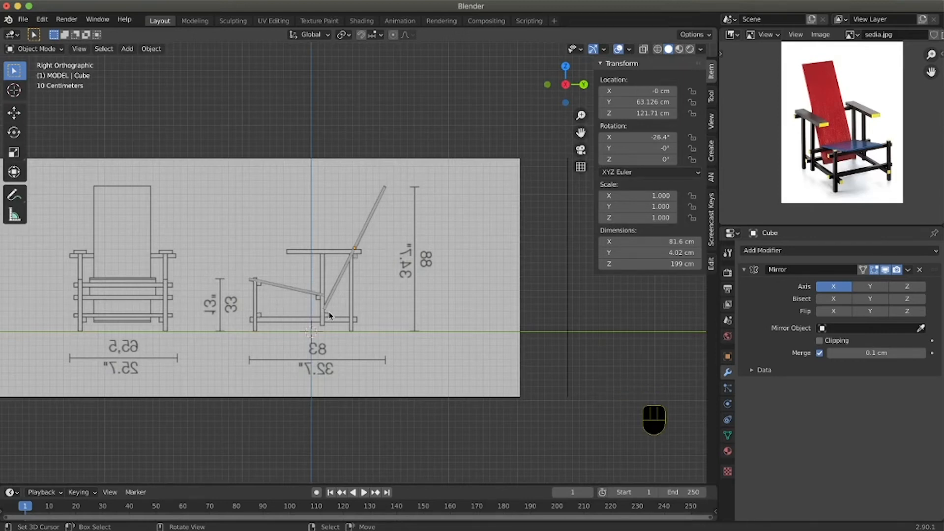
- Duplicate the rear crossbar onto the drawn square section under the seat's rear edge, at about Y 10 cm, Z 49.3 cm
mouse_move(314, 277)
middle_mouse_down("ctrl")
mouse_move(314, 246)
mouse_move(325, 256)
mouse_move(315, 271)
middle_mouse_up("ctrl")
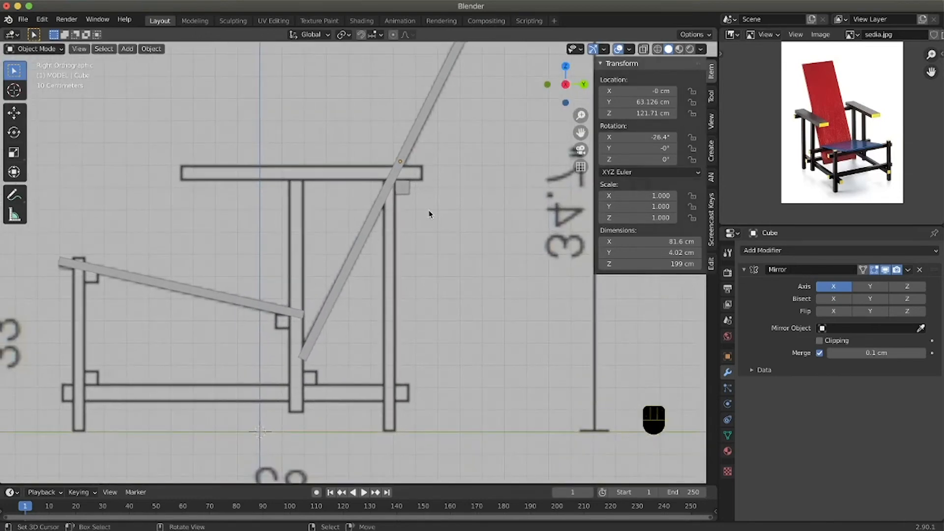
right_click(405, 196)
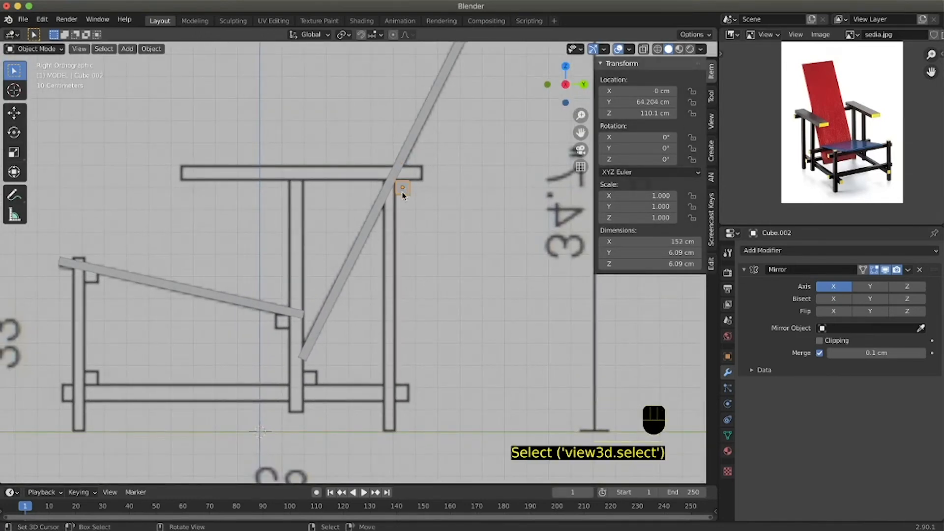
key("shift+d")
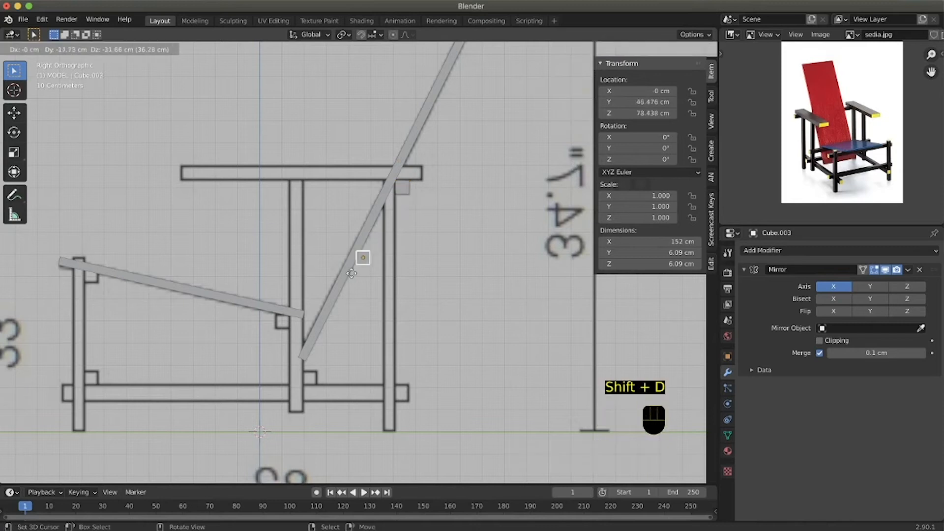
left_click(282, 327)
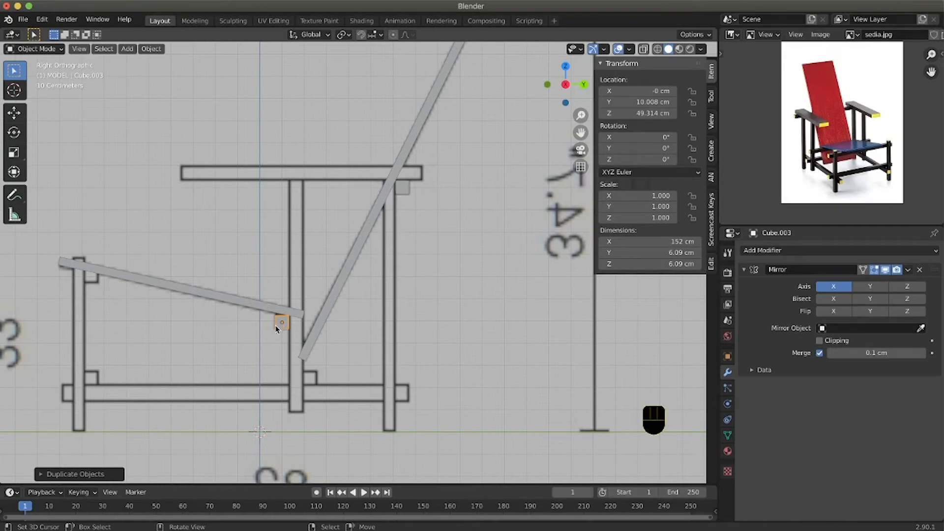
- Duplicate the crossbar onto the remaining drawn square sections: under the seat's front and above the lower side rail at front and rear
key("shift+d")
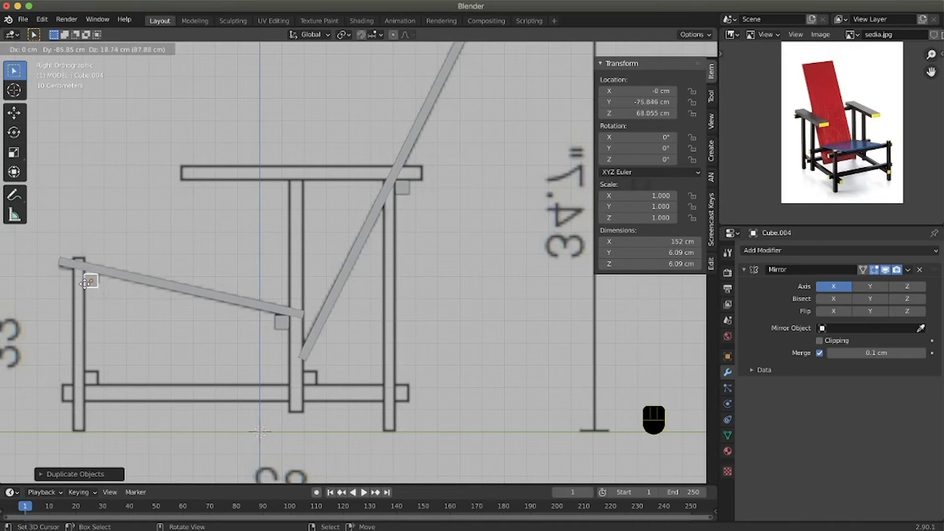
left_click(85, 284)
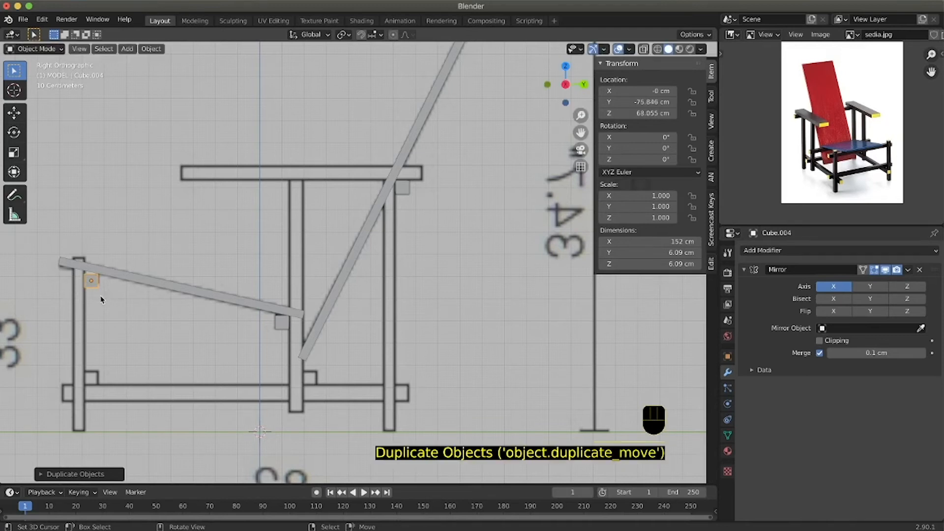
key("shift+d")
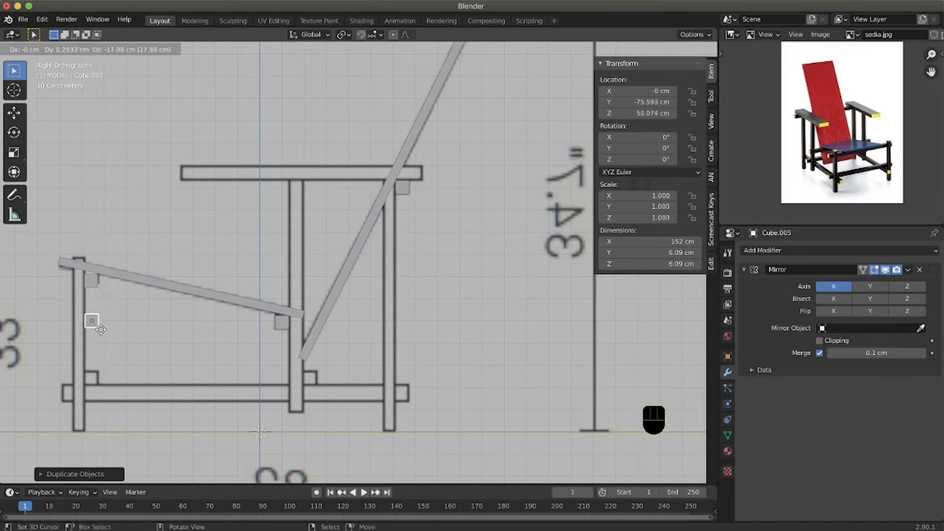
left_click(305, 394)
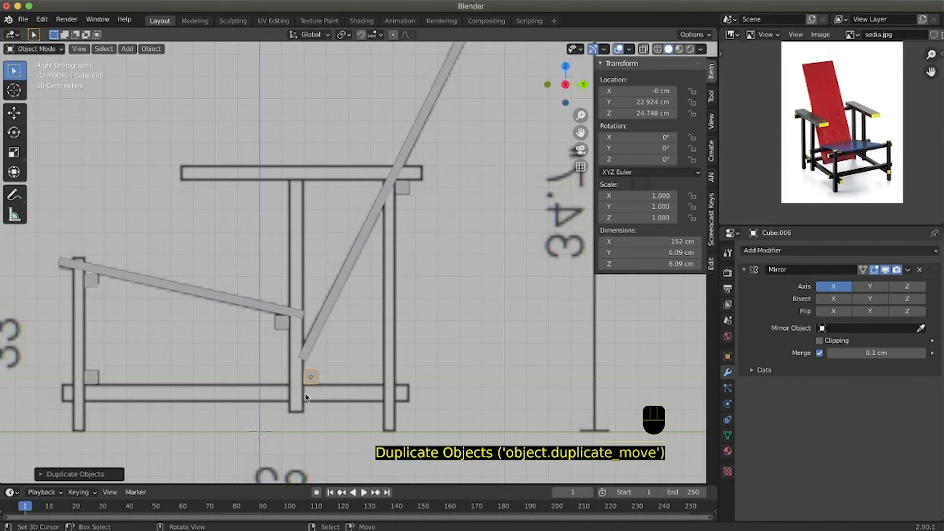
- Examine the duplicated crossbars around the seat and backrest from several angles in perspective
scroll(227, 345, "left", 10)
scroll(228, 350, "down", 10, "ctrl")
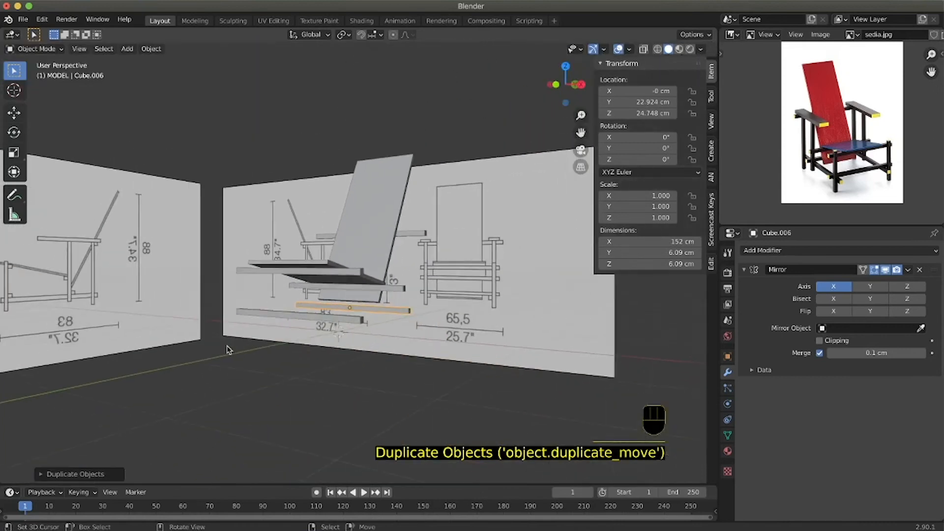
scroll(229, 351, "up", 10)
scroll(231, 352, "right", 10)
scroll(232, 352, "left", 10)
scroll(231, 352, "left", 10)
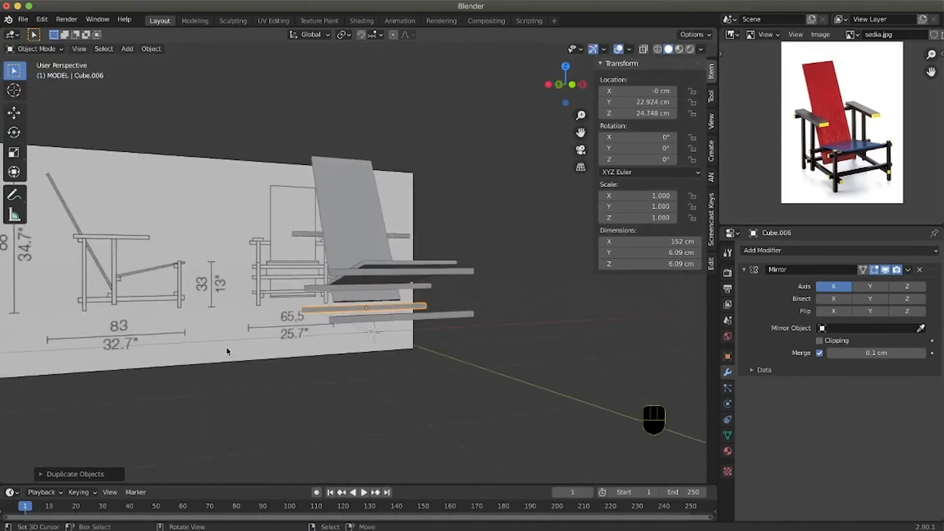
scroll(230, 348, "up", 10)
scroll(232, 347, "right", 5)
scroll(233, 346, "down", 5)
scroll(232, 346, "right", 10)
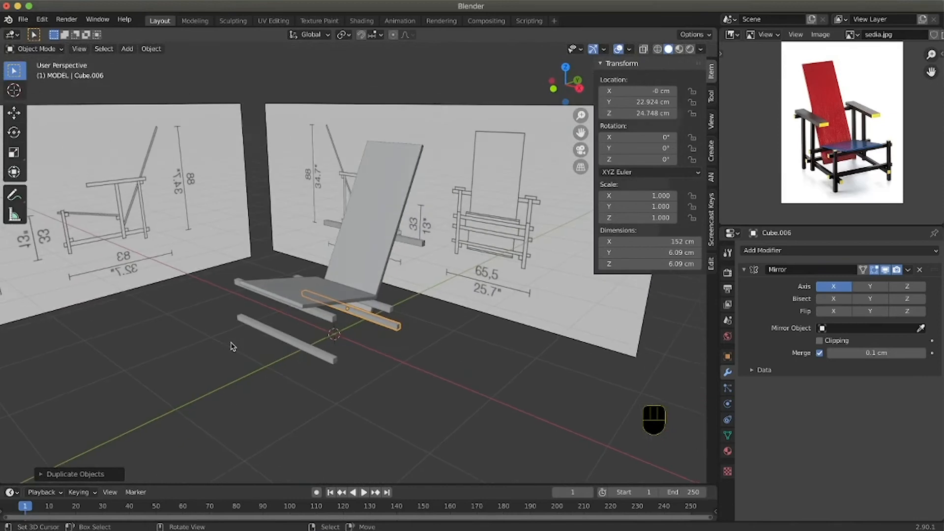
scroll(232, 346, "right", 15)
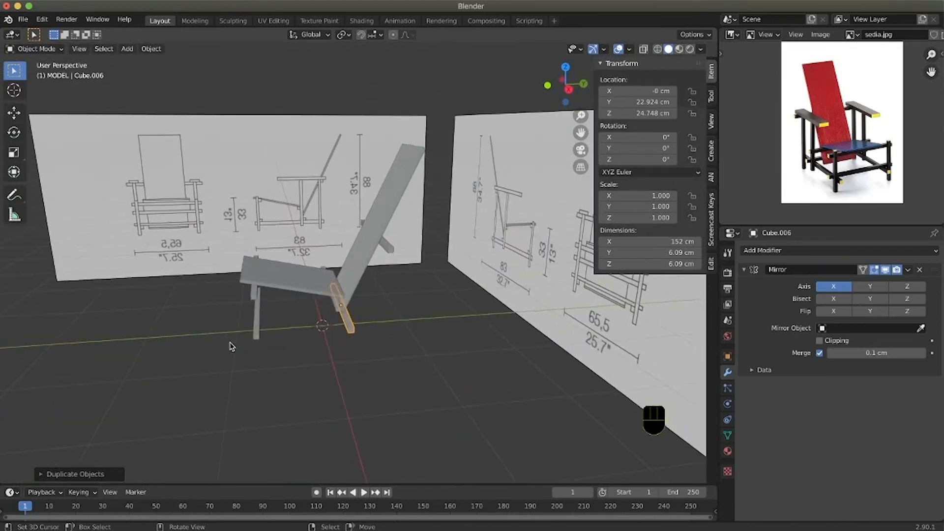
scroll(231, 346, "right", 5)
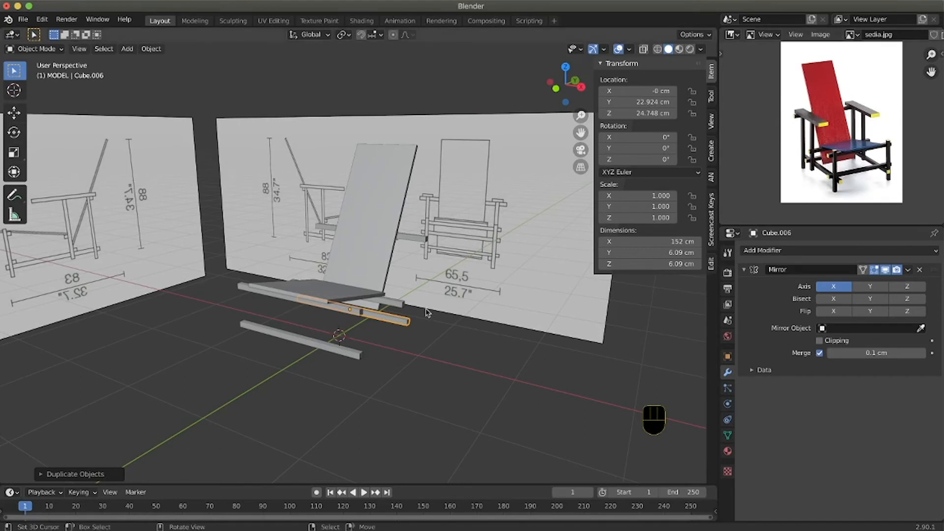
- Deselect all objects and add a cube mesh for the chair leg
key("a")
key("a")
key("a")
middle_click_drag(427, 313, 408, 303)
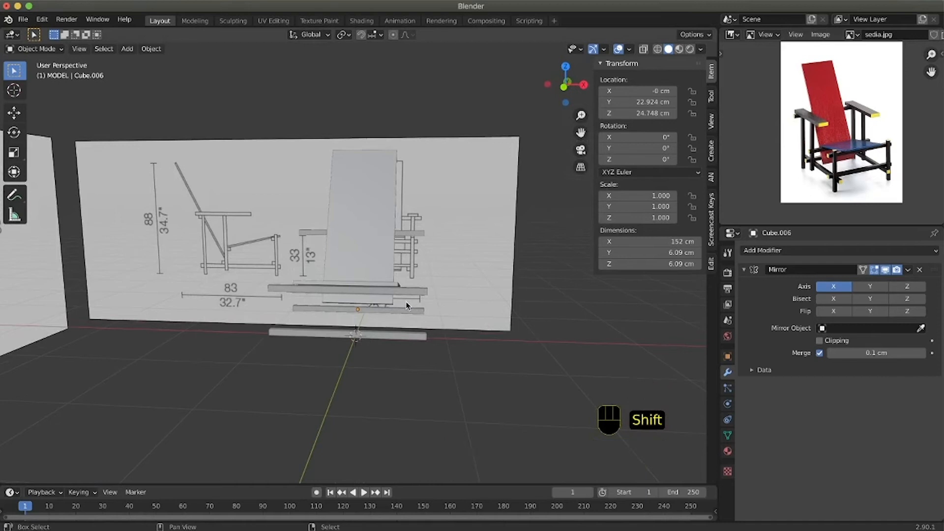
key("shift+a")
mouse_move(406, 305)
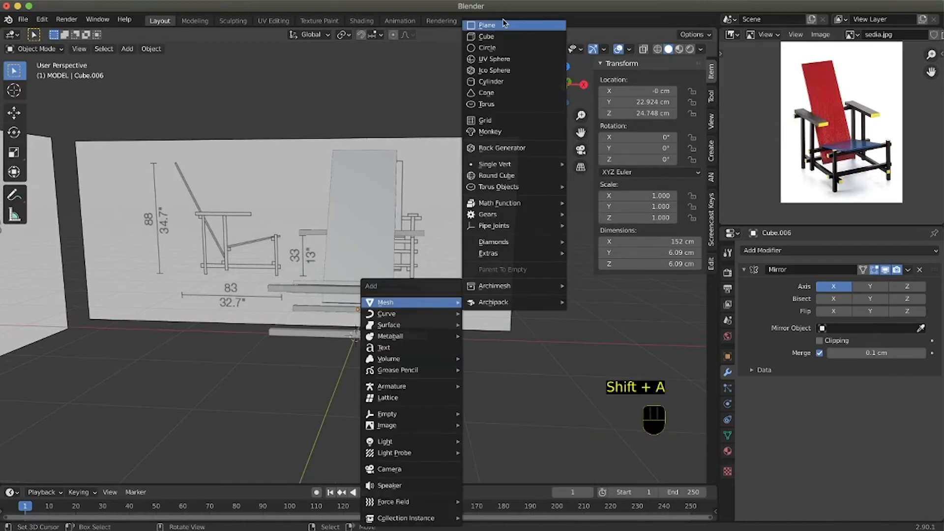
left_click(501, 38)
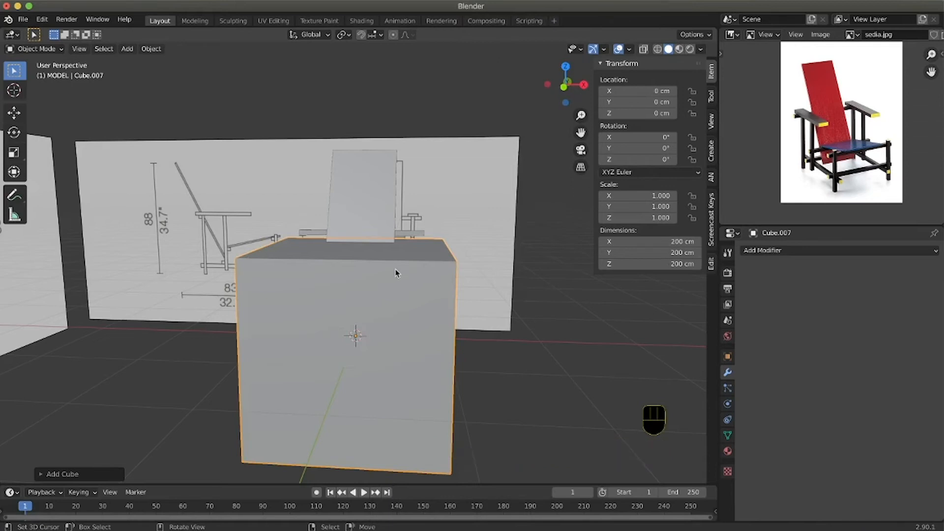
- In front view, scale the cube uniformly to about 115 cm and centre it over the drawn leg on the positive X side
key("KP_1")
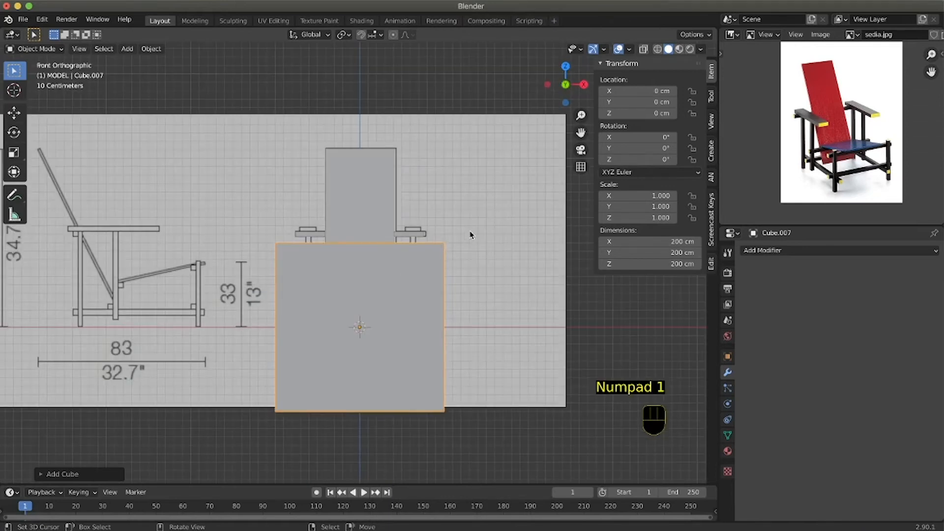
key("s")
left_click(397, 337)
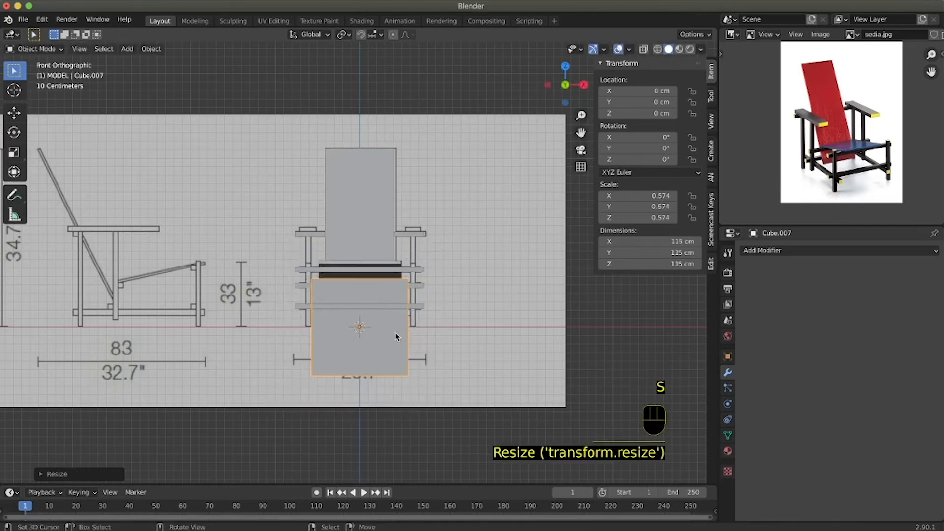
key("g")
left_click(472, 275)
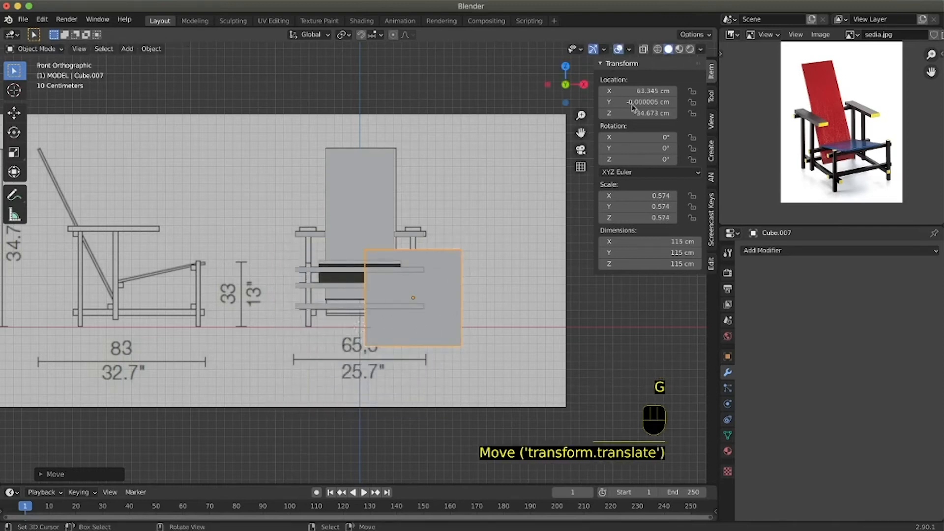
- Turn on X-ray, raise the cube to about Z 56.9 cm and scale it to about 113 cm to match the drawn leg's height
left_click(643, 49)
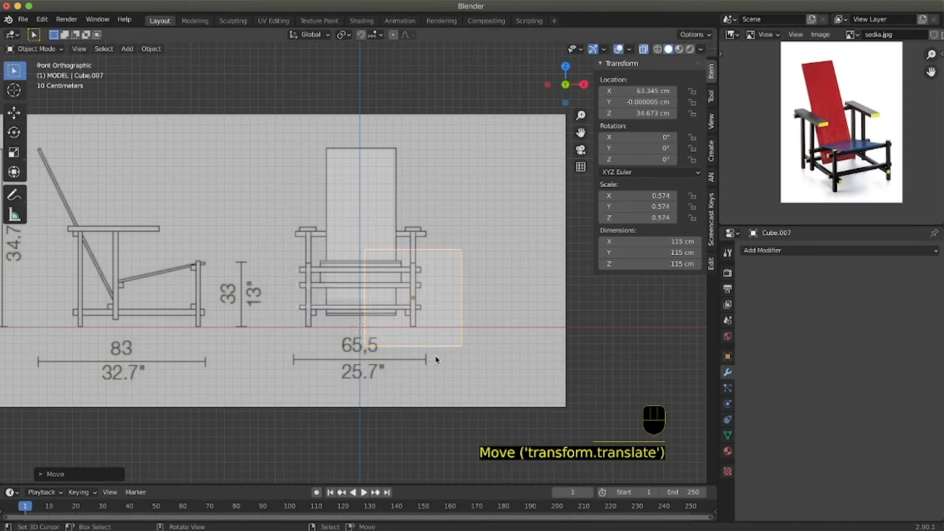
scroll(436, 356, "up", 5, "ctrl")
scroll(442, 354, "right", 4, "shift")
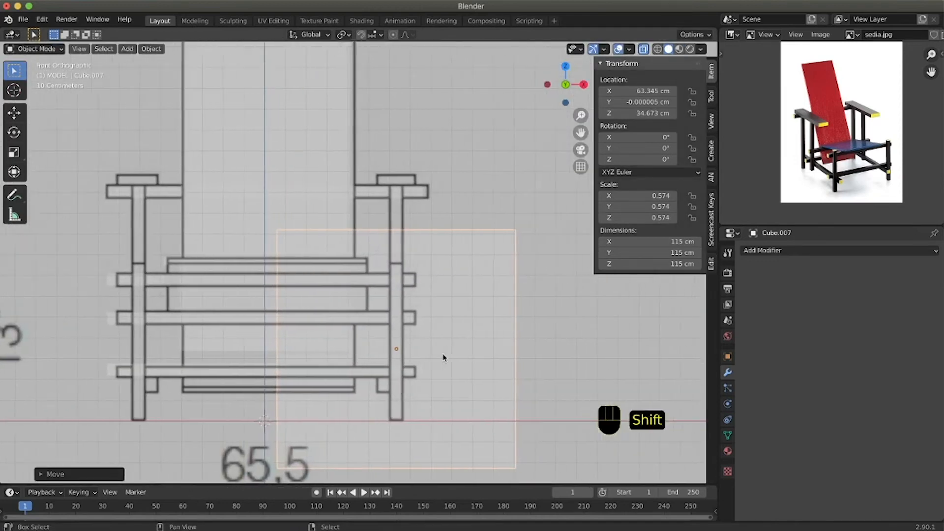
scroll(443, 357, "down", 3, "shift")
key("g")
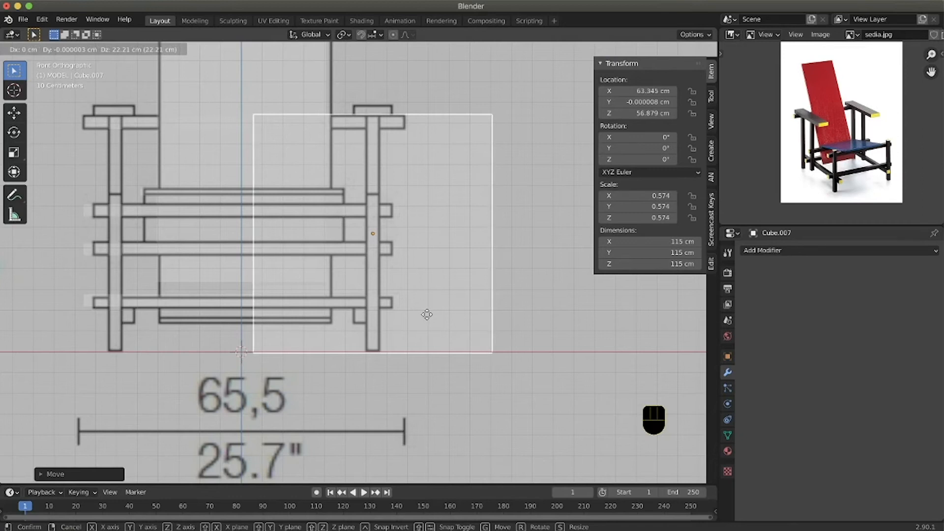
left_click(426, 315)
key("s")
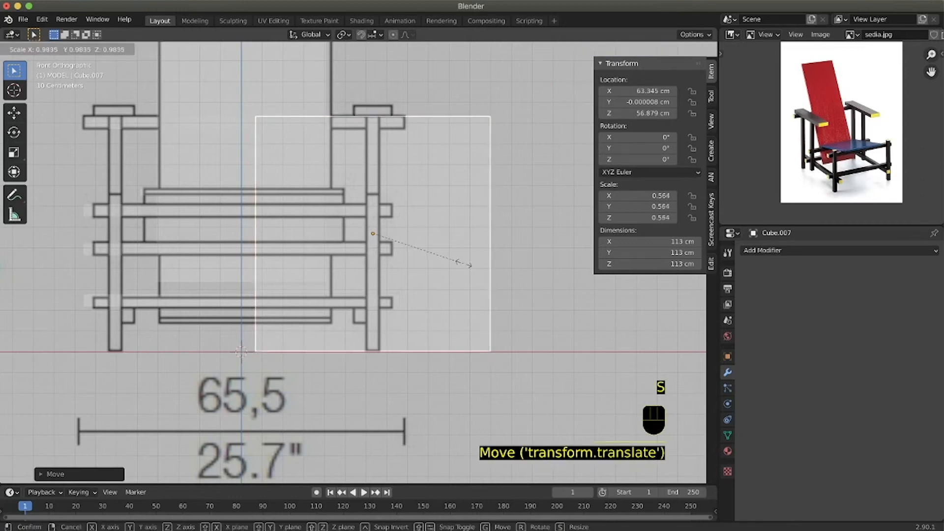
left_click(453, 267)
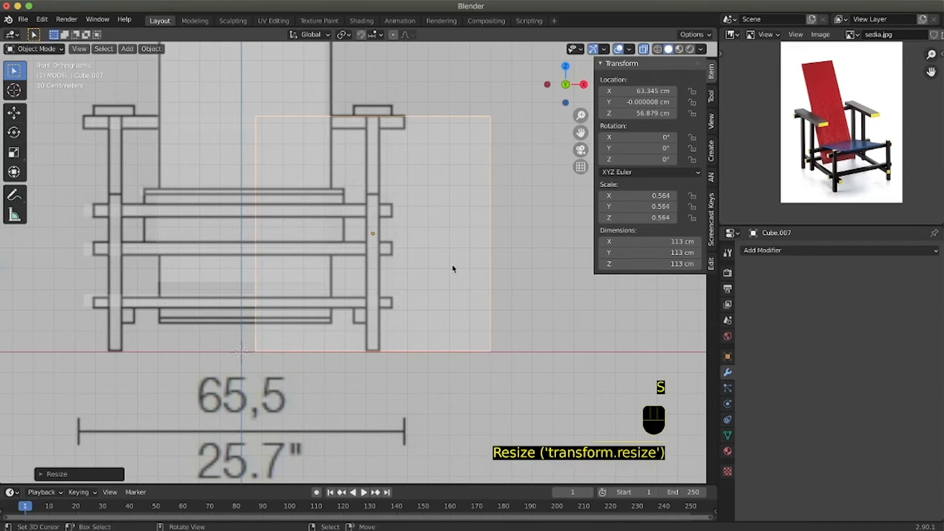
scroll(466, 259, "right", 10)
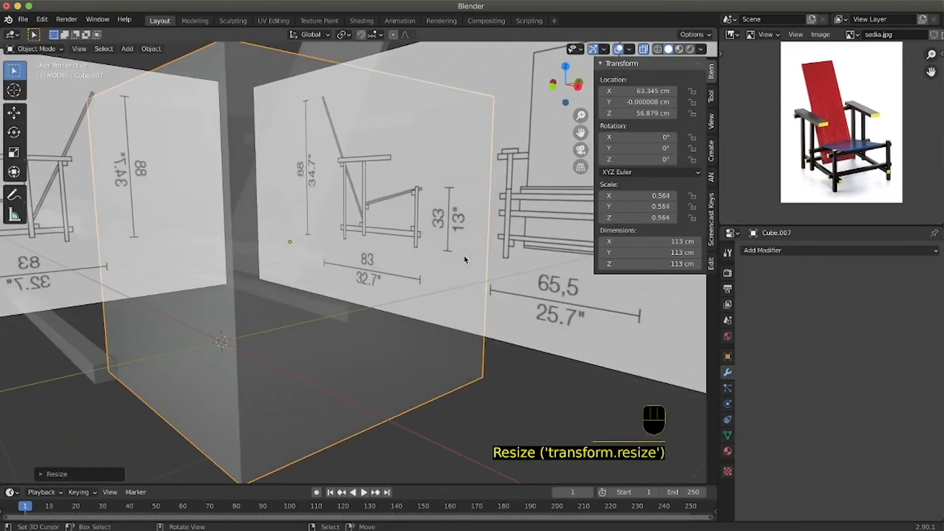
scroll(466, 259, "up", 8)
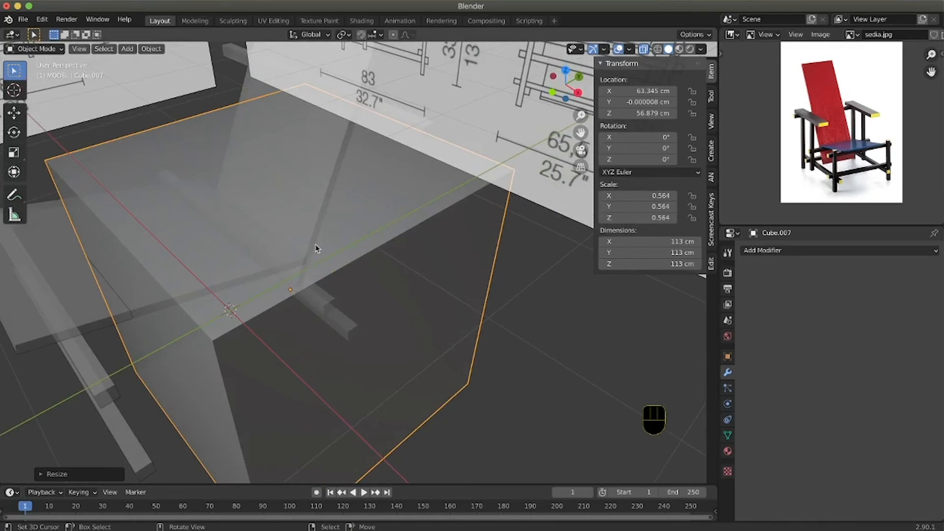
key("s")
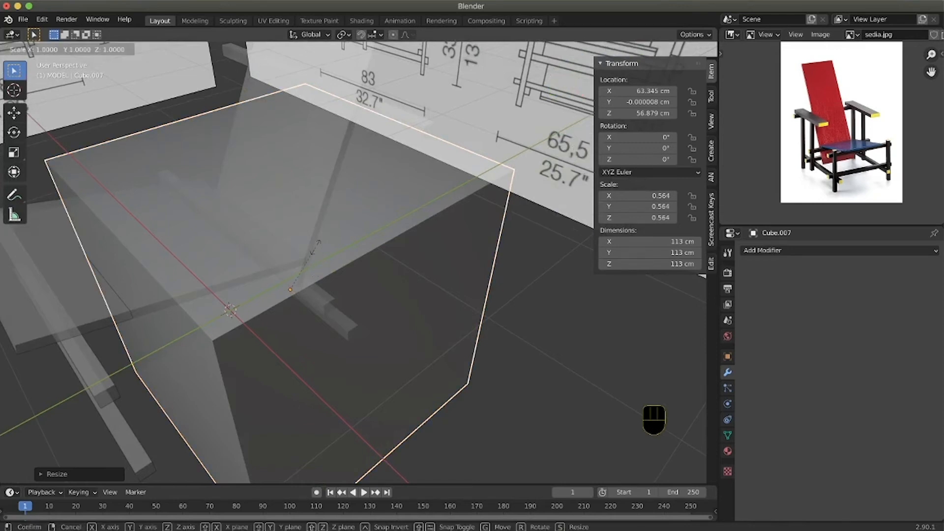
key("z")
right_click(306, 248)
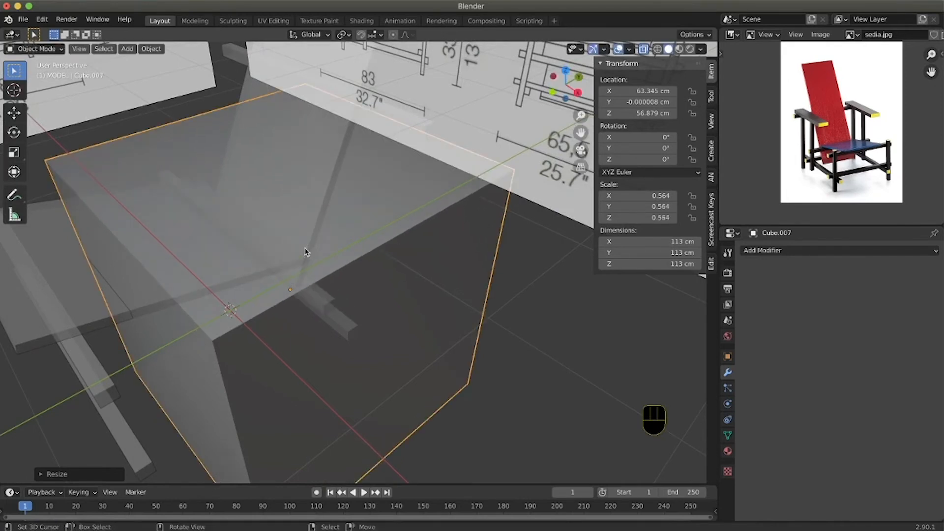
- Scale the cube in X and Y only to a post about 12.9 cm thick, and turn off X-ray
key("s")
key("shift+z")
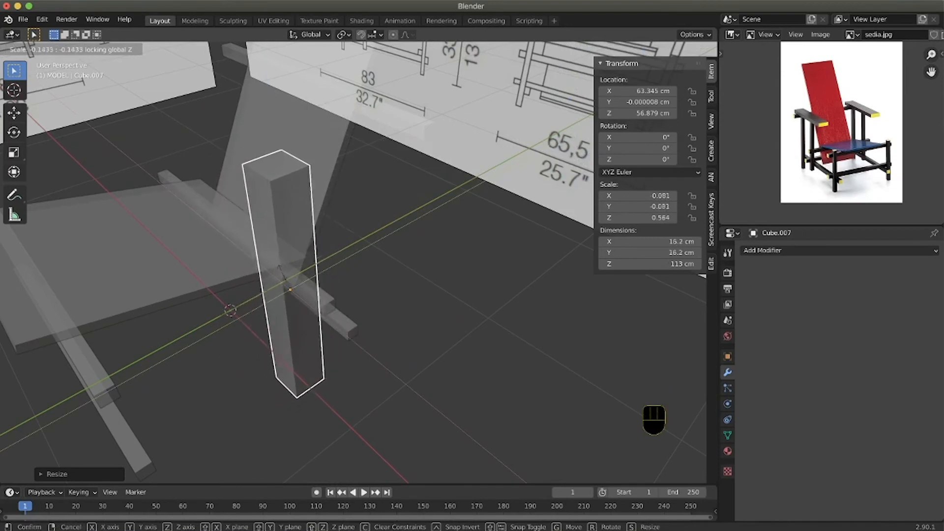
left_click(289, 275)
left_click(644, 49)
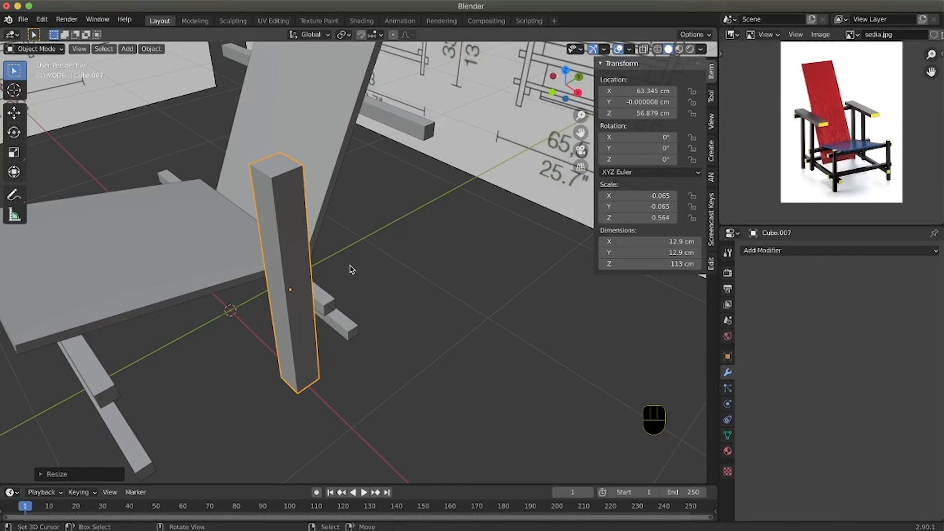
- In right view, move the post along Y onto the drawn rear leg, at about Y 58.8 cm
key("KP_3")
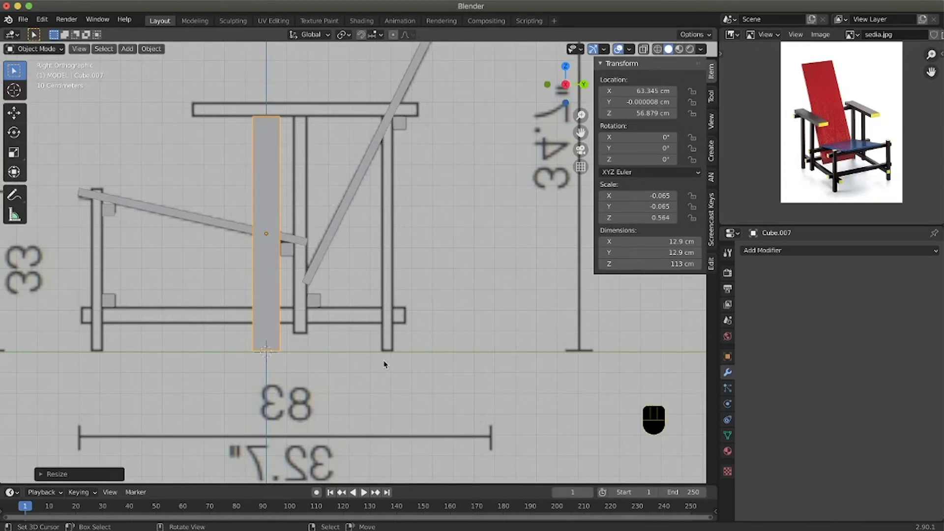
key("g")
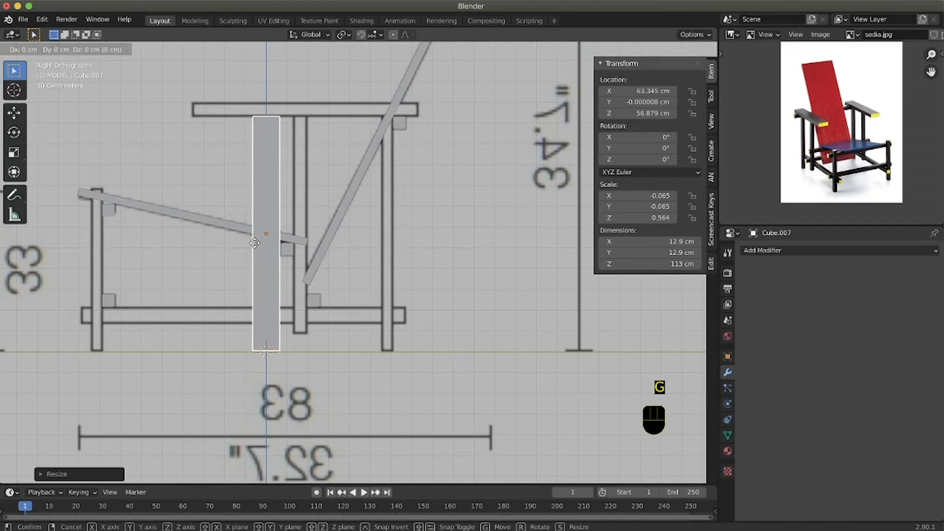
key("y")
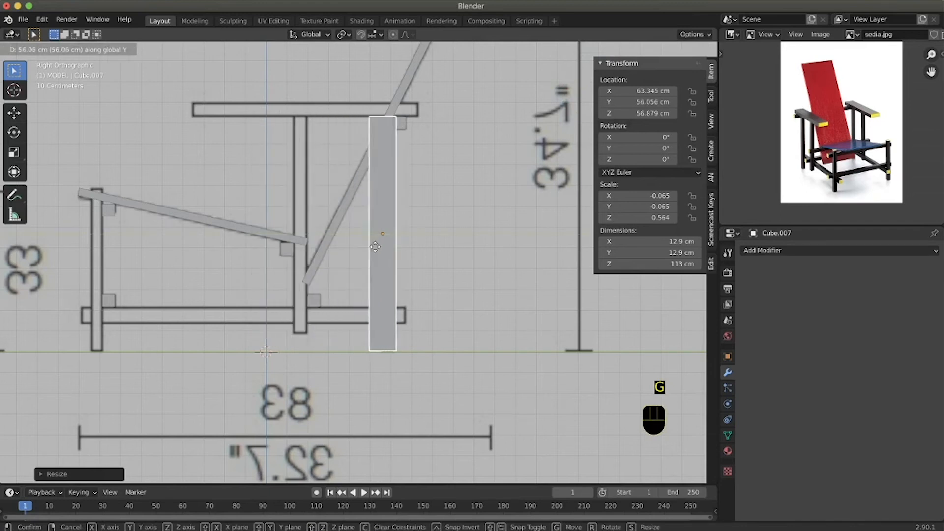
left_click(381, 247)
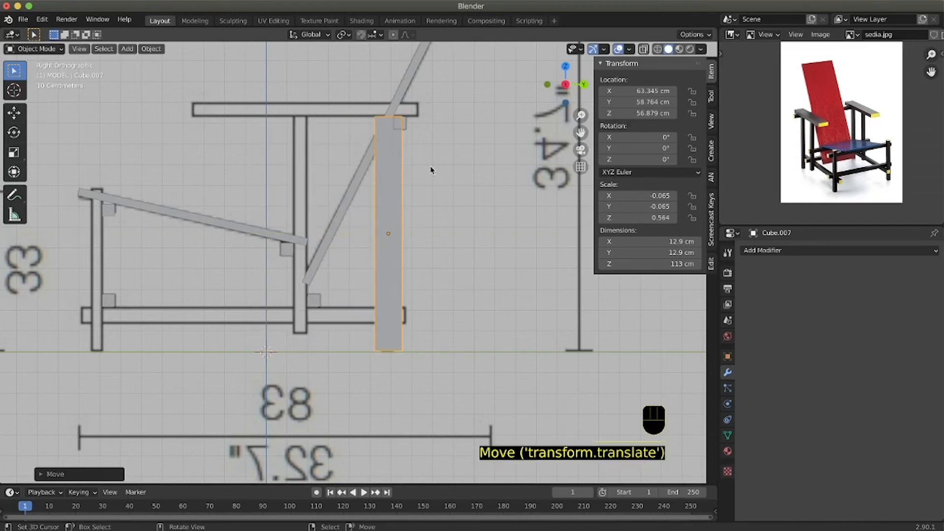
- Scale the post in X and Y only to about 5.16 cm thick and shift it along Y to about 58.2 cm
key("s")
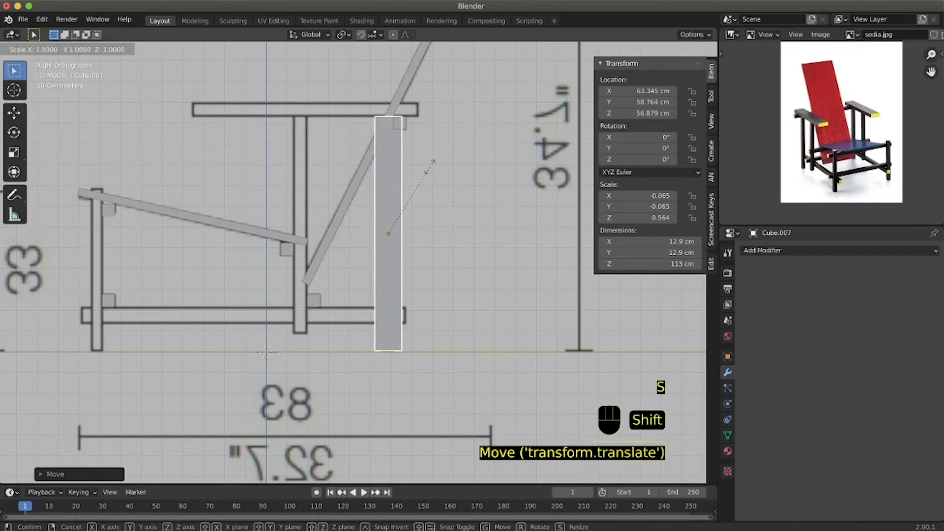
key("shift+z")
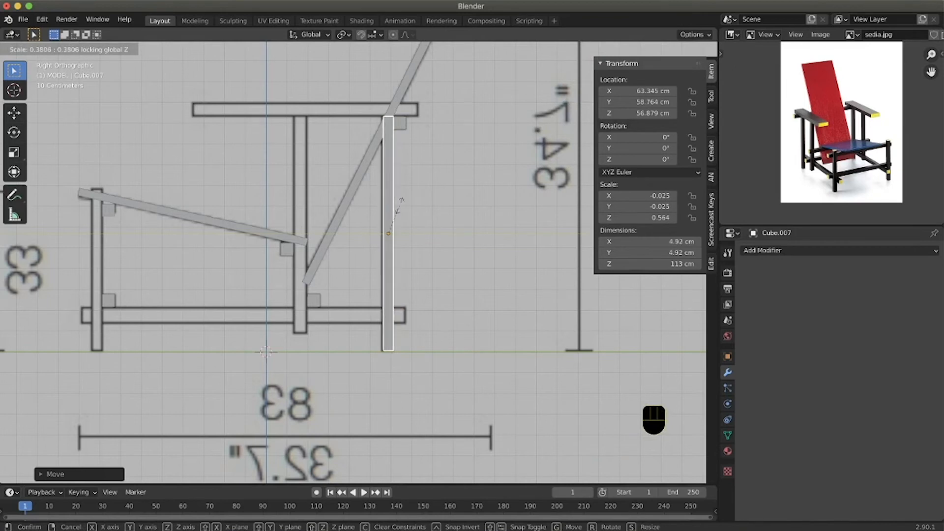
left_click(402, 210)
key("g")
key("y")
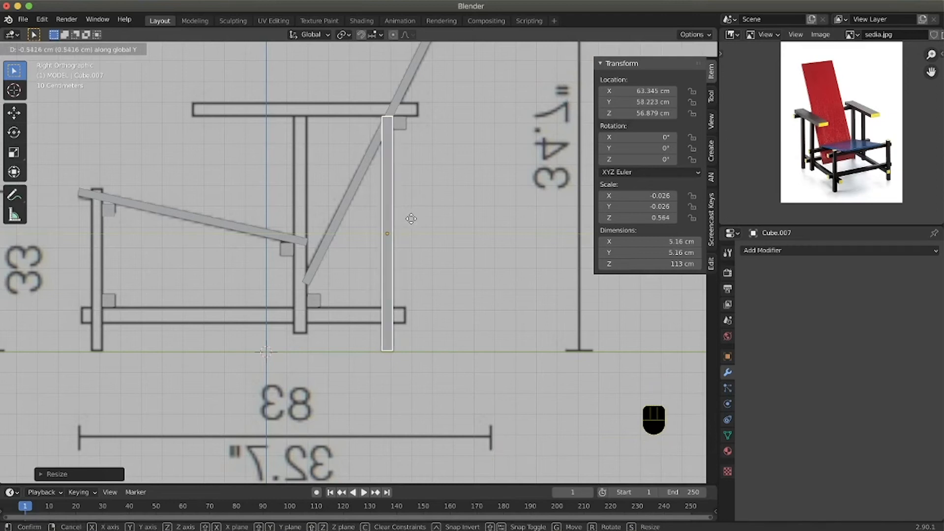
left_click(411, 218)
- Apply the scale of the rear post
middle_click_drag(378, 239, 370, 254)
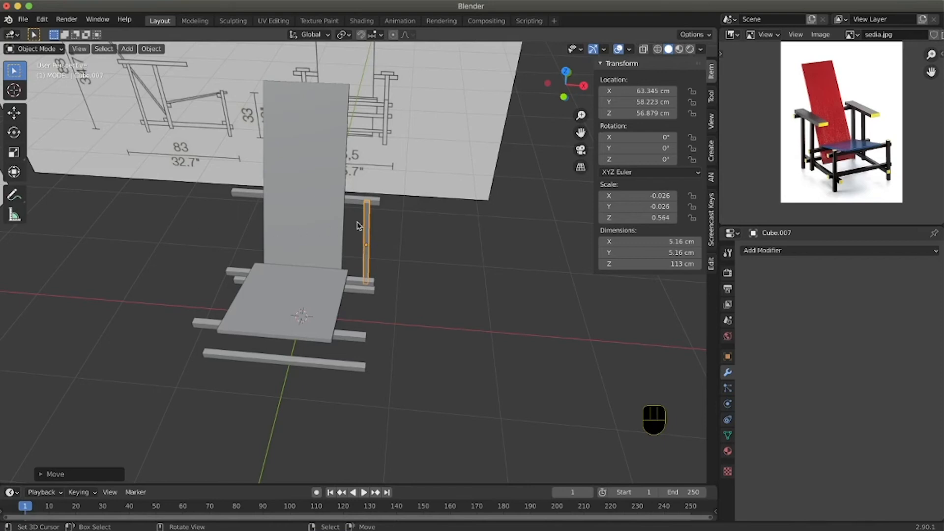
scroll(364, 227, "right", 5)
scroll(364, 227, "right", 2)
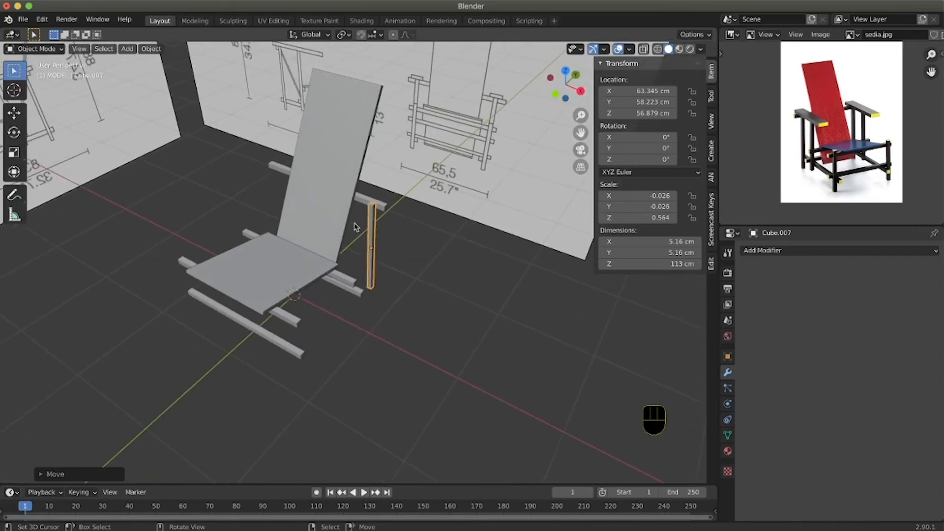
key("ctrl+a")
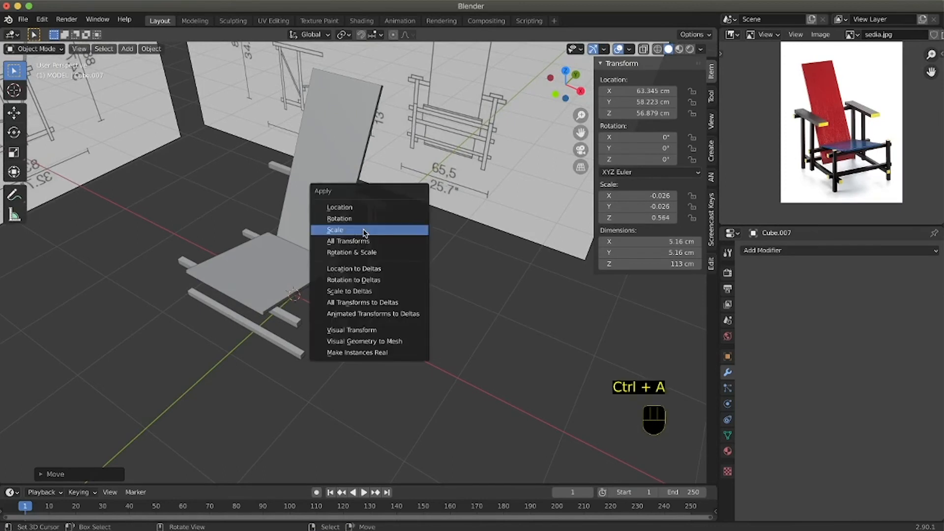
left_click(364, 231)
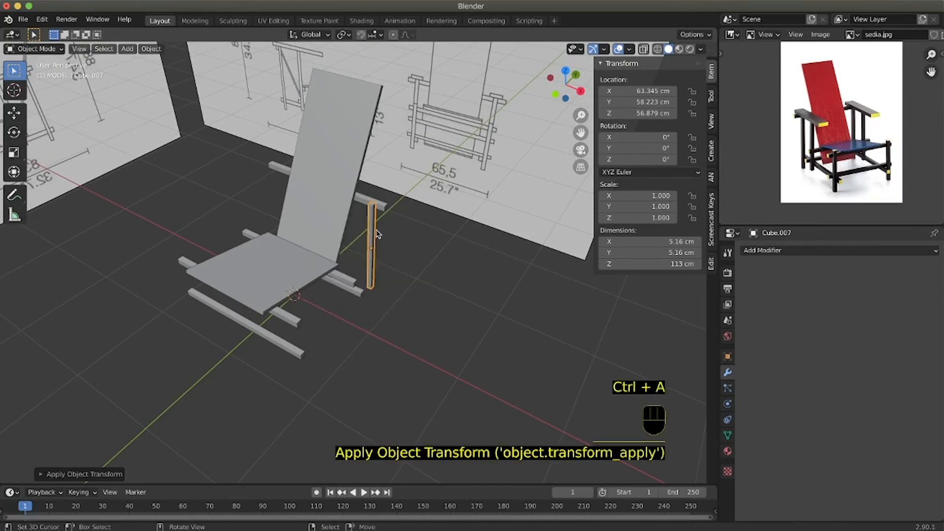
- Link the backrest's modifiers to the rear post, keeping the backrest as the active object
left_click(326, 216, "shift")
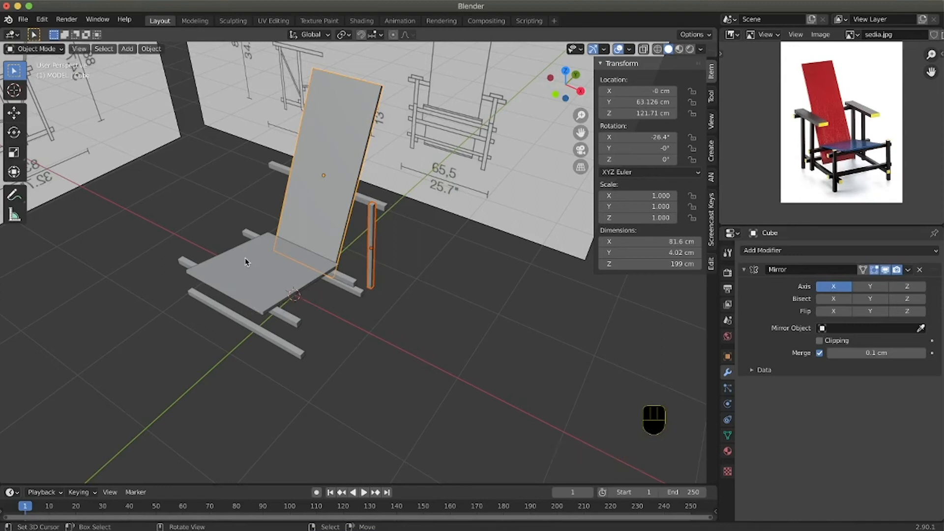
key("ctrl+l")
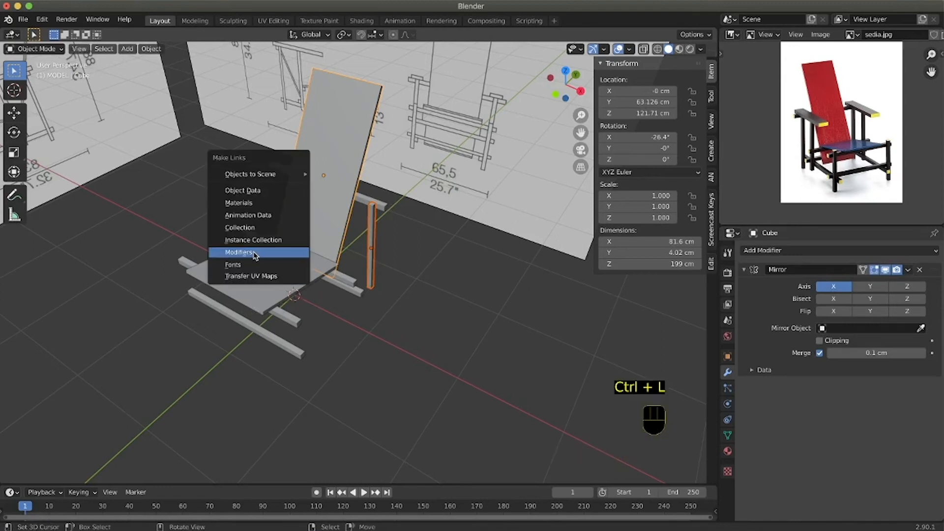
left_click(255, 253)
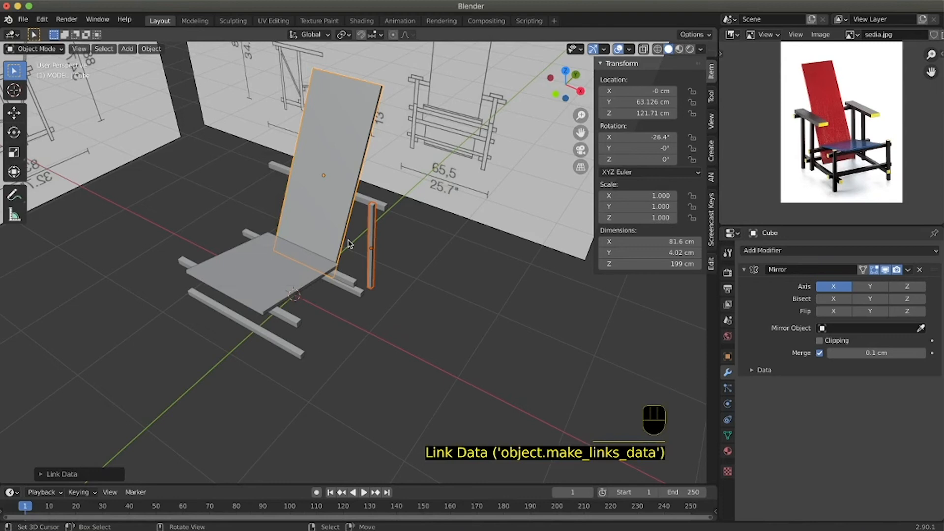
- Set the backrest, Cube, as the mirror object of the rear post's Mirror modifier
left_click(372, 278, "shift")
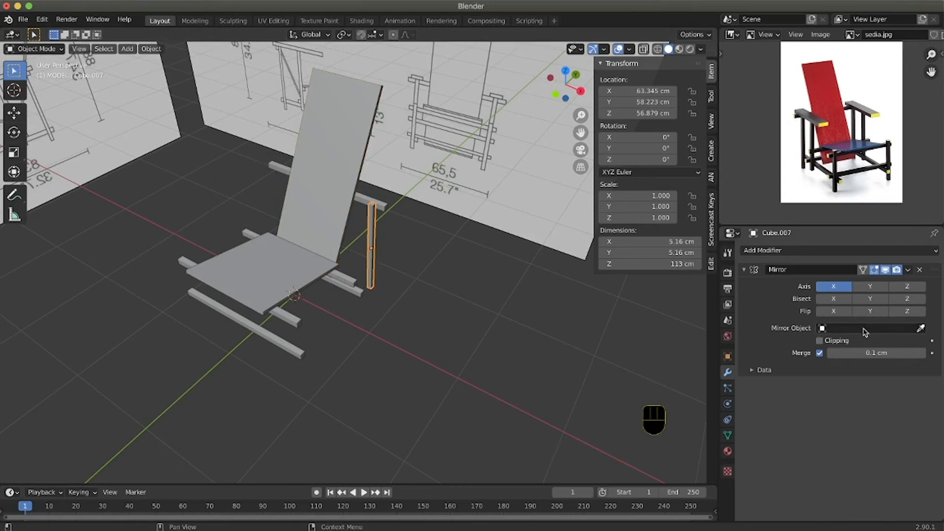
left_click(920, 328)
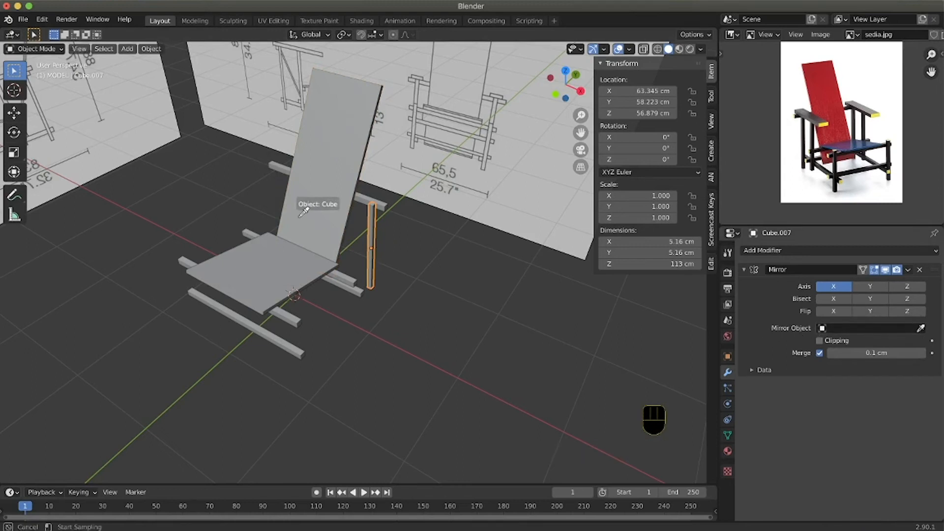
left_click(316, 204)
middle_click_drag(400, 246, 404, 244)
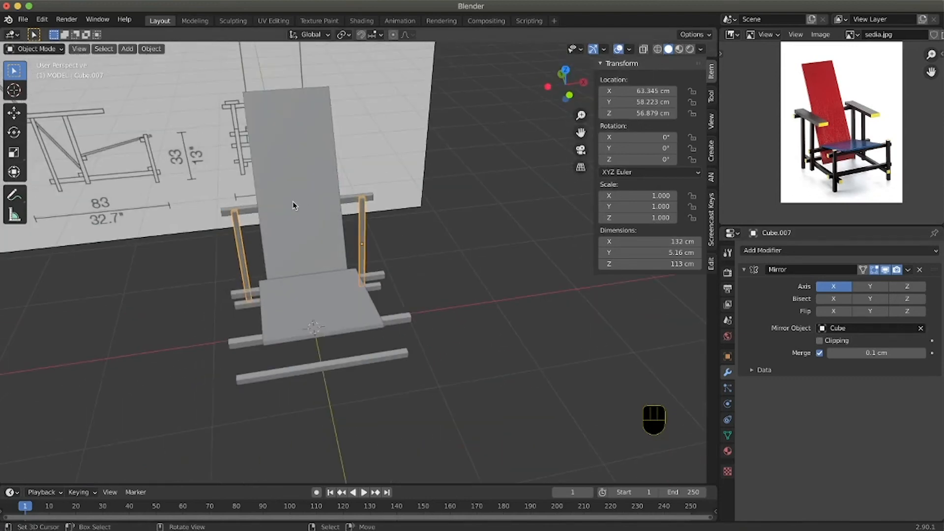
middle_click_drag(293, 205, 304, 196)
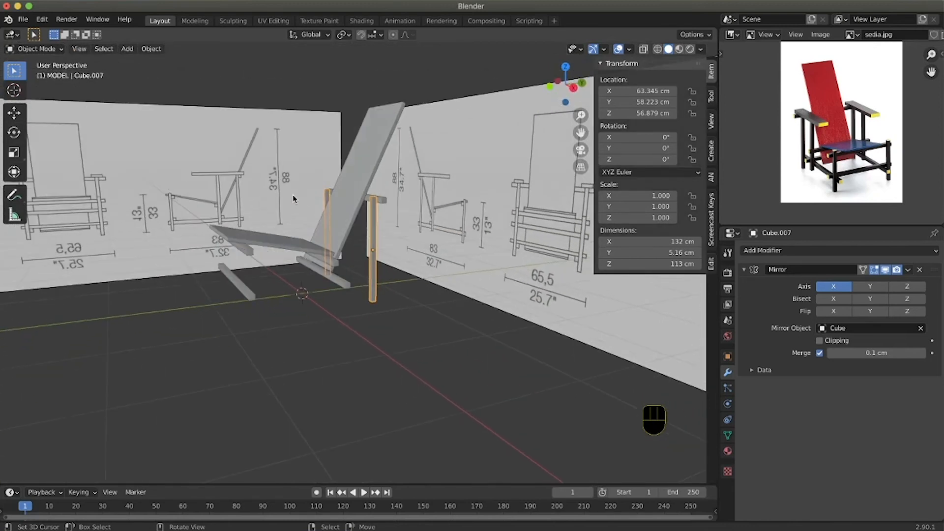
middle_click_drag(336, 237, 339, 237)
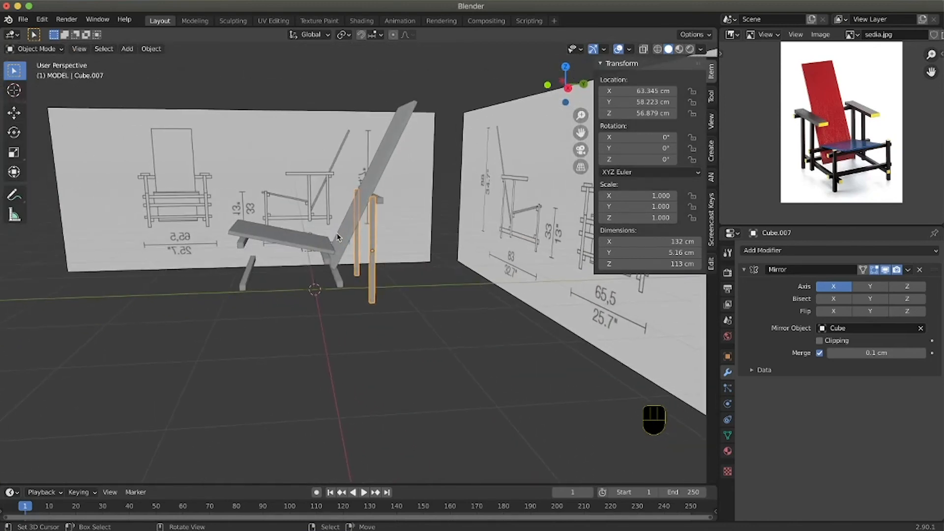
middle_click_drag(362, 277, 365, 268)
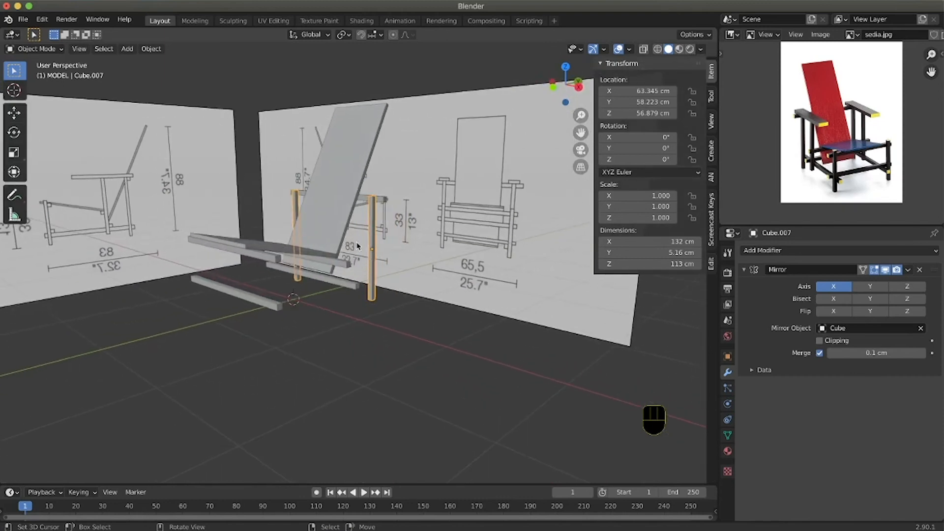
middle_click_drag(361, 243, 411, 205)
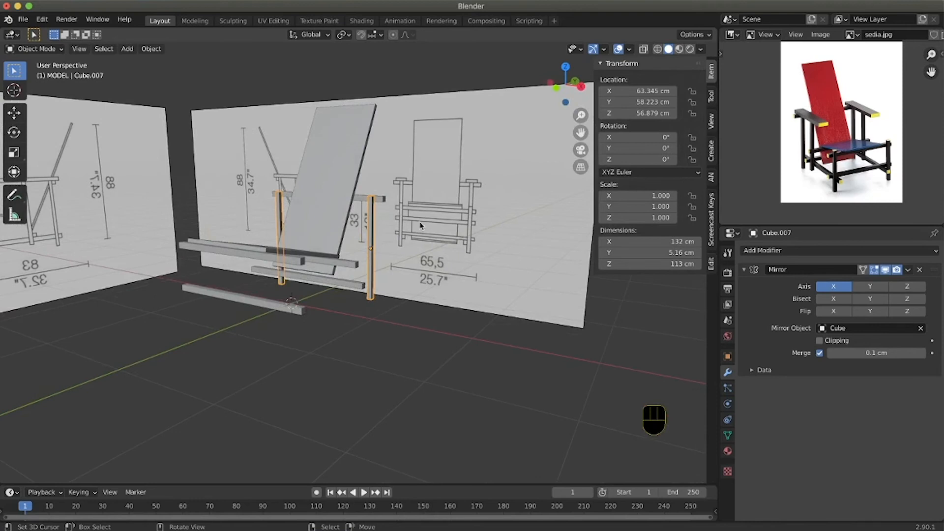
middle_click_drag(443, 230, 421, 231)
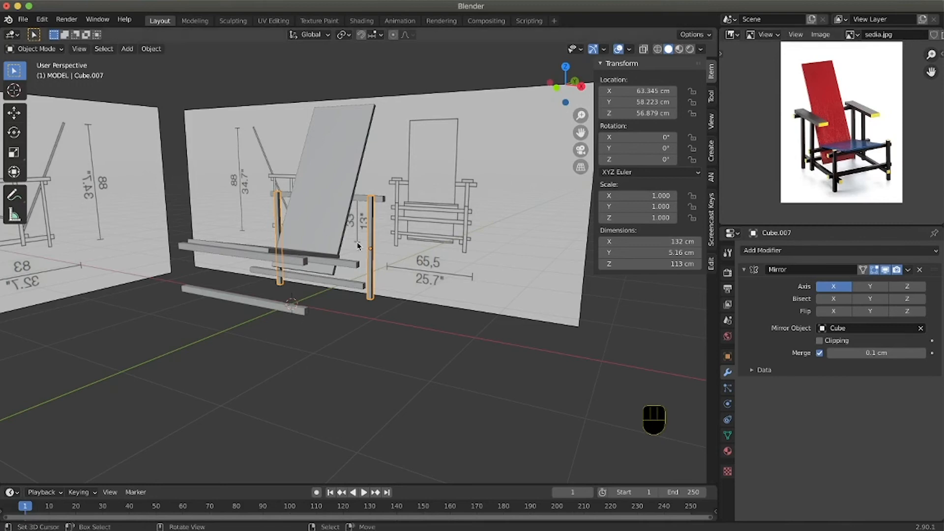
- In right view, duplicate the rear post along Y onto the drawn middle leg, at about Y 16.7 cm
key("KP_3")
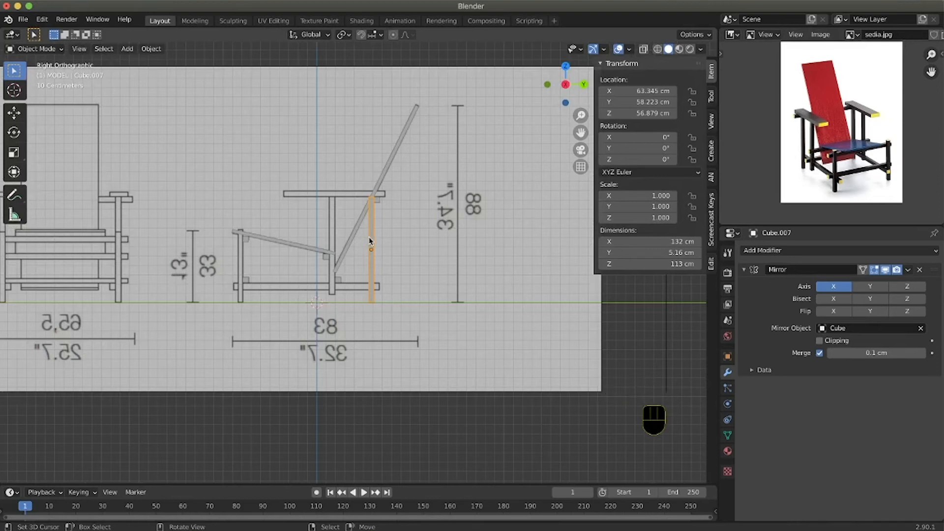
key("shift+d")
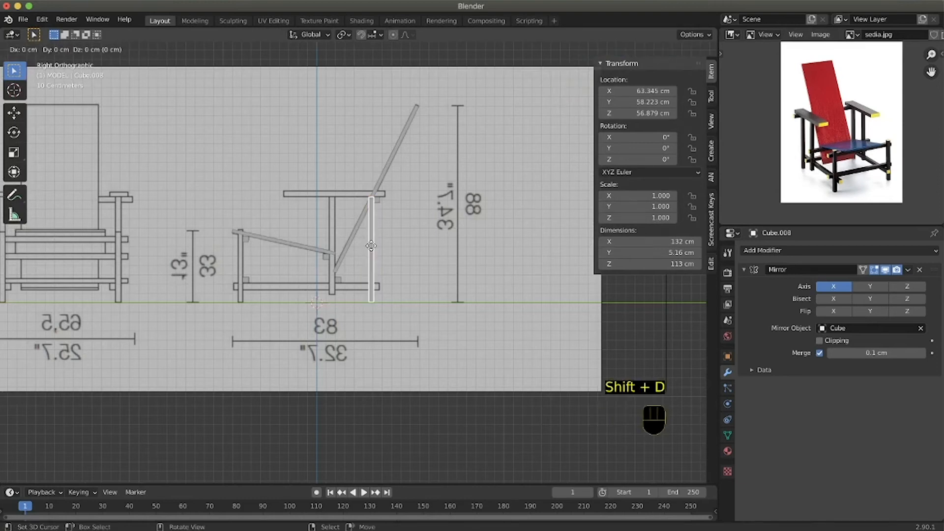
key("y")
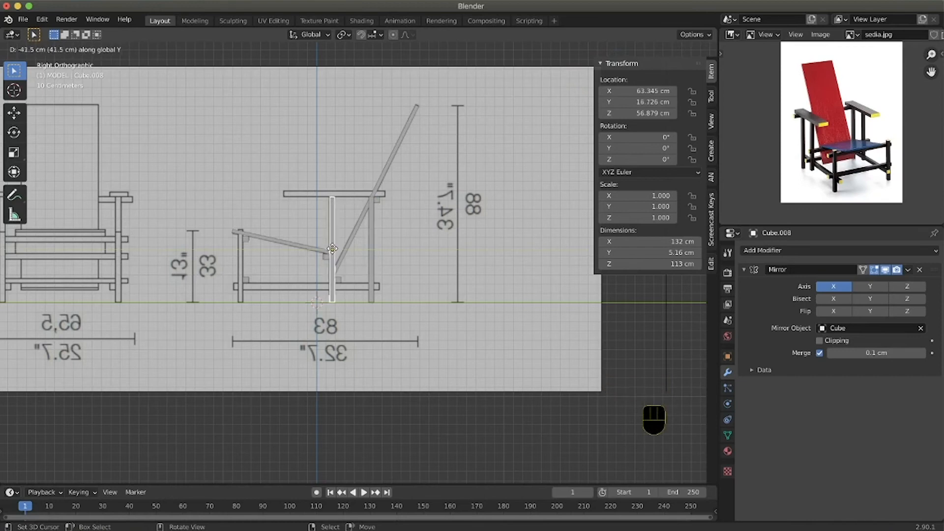
left_click(333, 248)
- Enter Edit Mode on the duplicated post, deselect everything and select its bottom face in face selection mode
scroll(344, 293, "up", 8, "ctrl")
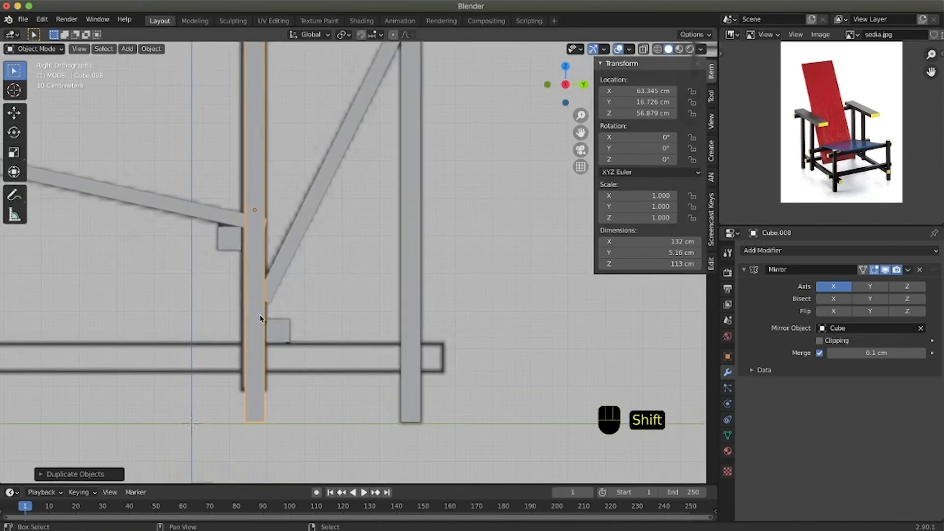
scroll(256, 320, "left", 5, "shift")
key("Tab")
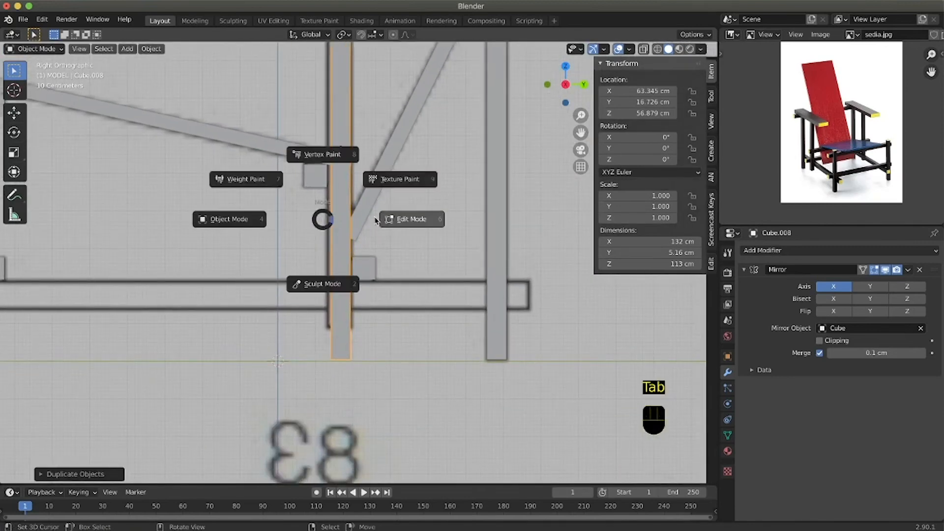
left_click(331, 218)
middle_click_drag(325, 358, 329, 352)
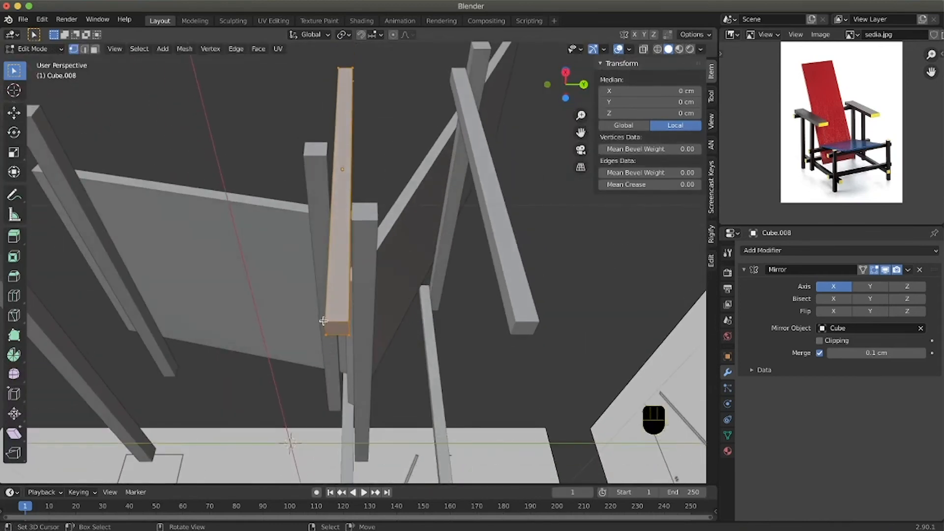
key("a")
key("a")
key("a")
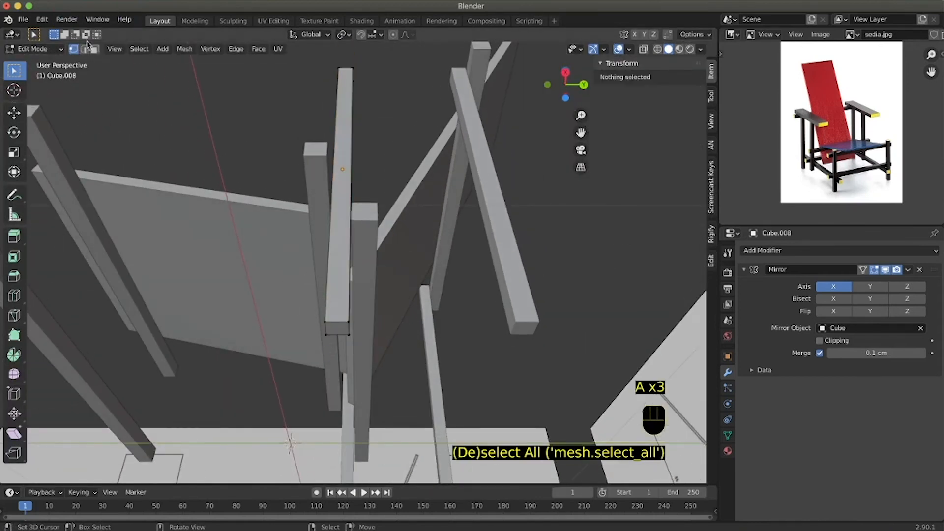
left_click(95, 51)
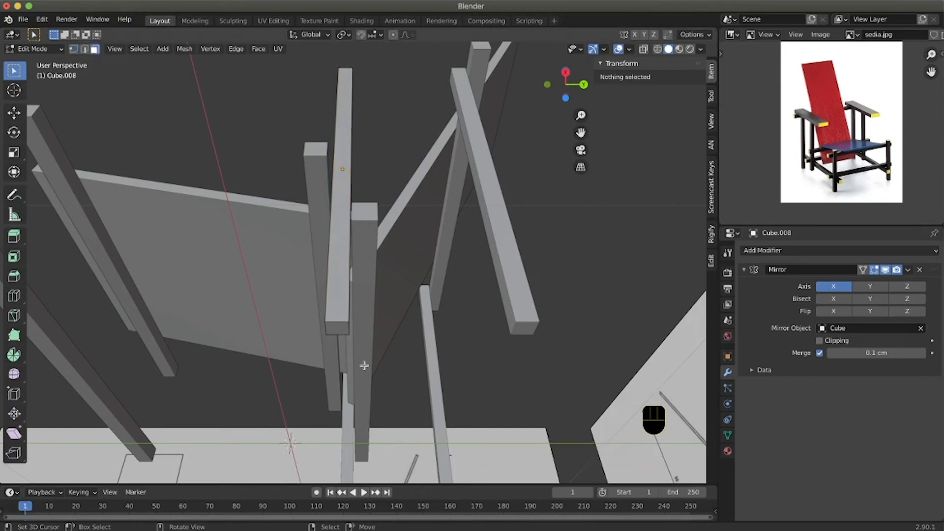
left_click(337, 328)
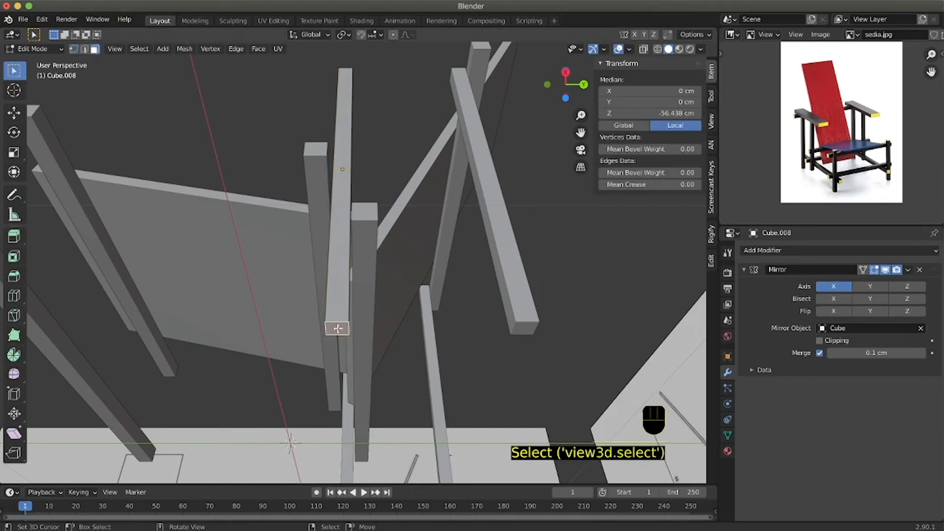
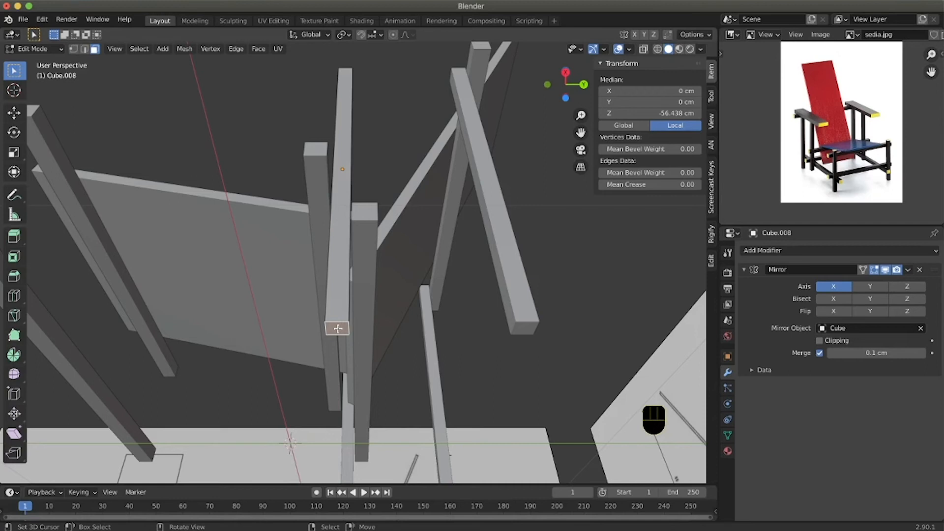
- Try edge and vertex selection modes on the duplicated post, picking edges and a corner vertex at its lower end
left_click(85, 49)
left_click(329, 304)
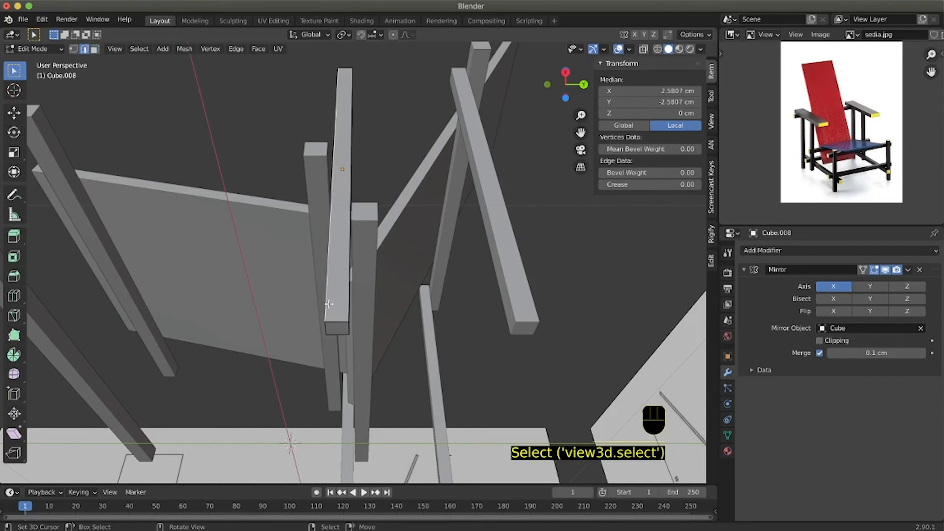
left_click(334, 328)
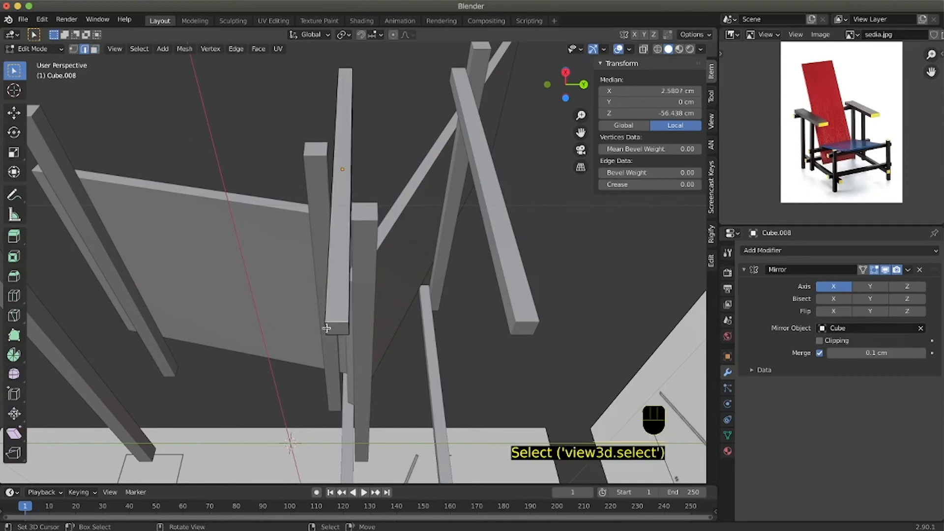
right_click(334, 333)
right_click(346, 328)
right_click(341, 322)
left_click(73, 49)
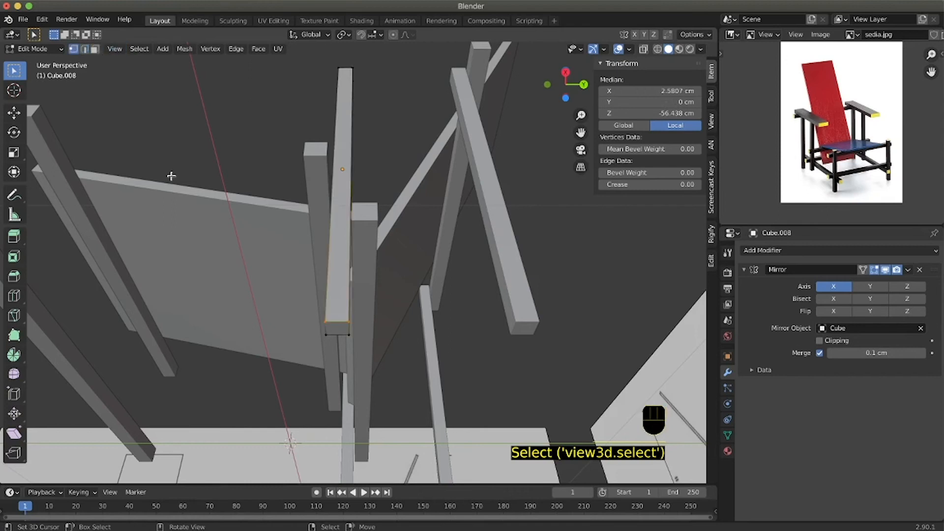
left_click(348, 322)
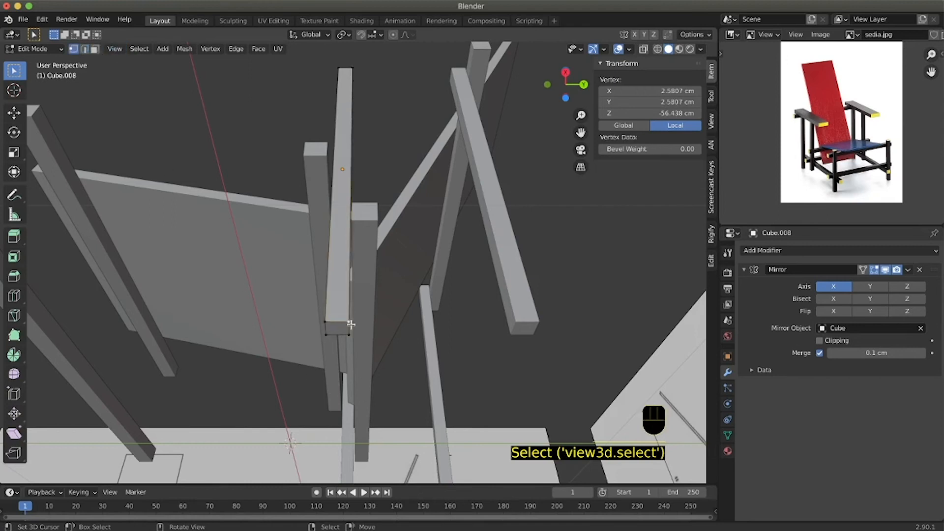
- Raise the middle leg's bottom face along Z to the drawn lower end, about local Z -48.2 cm, and return to Object Mode
left_click(95, 49)
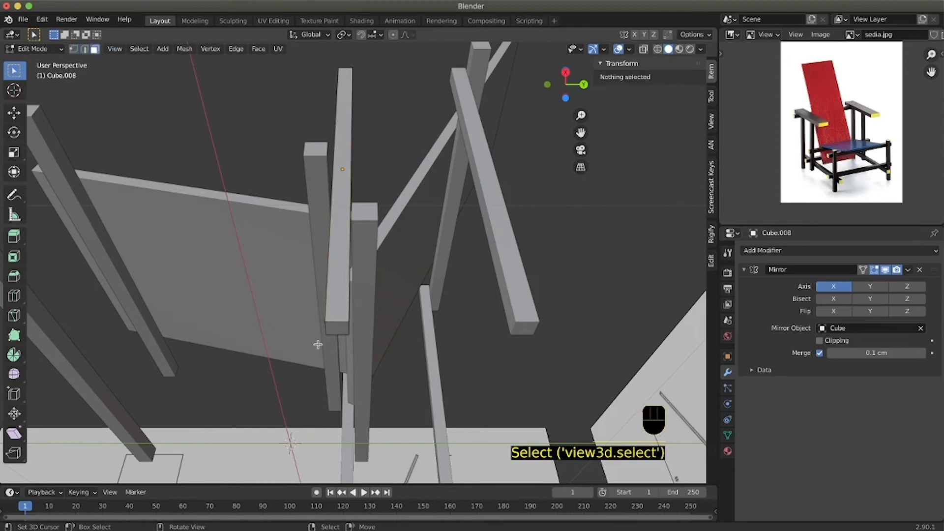
left_click(330, 328)
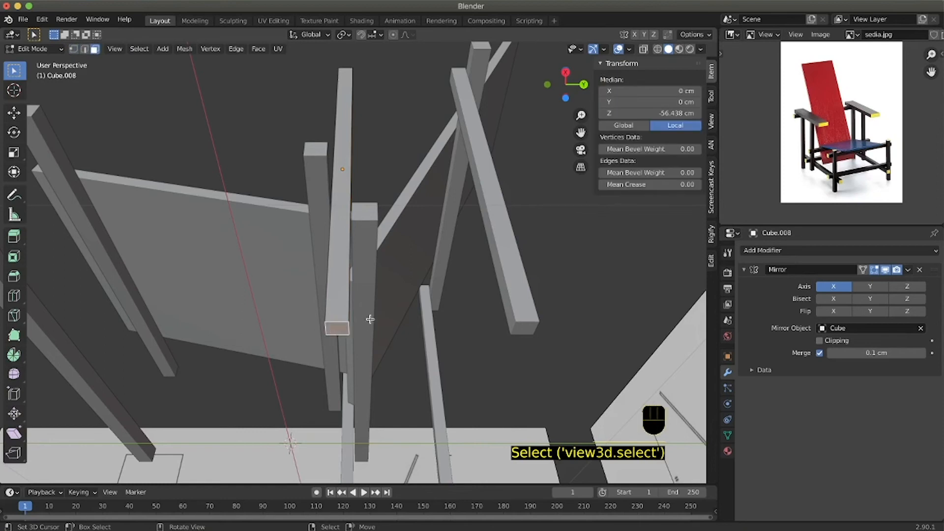
key("KP_3")
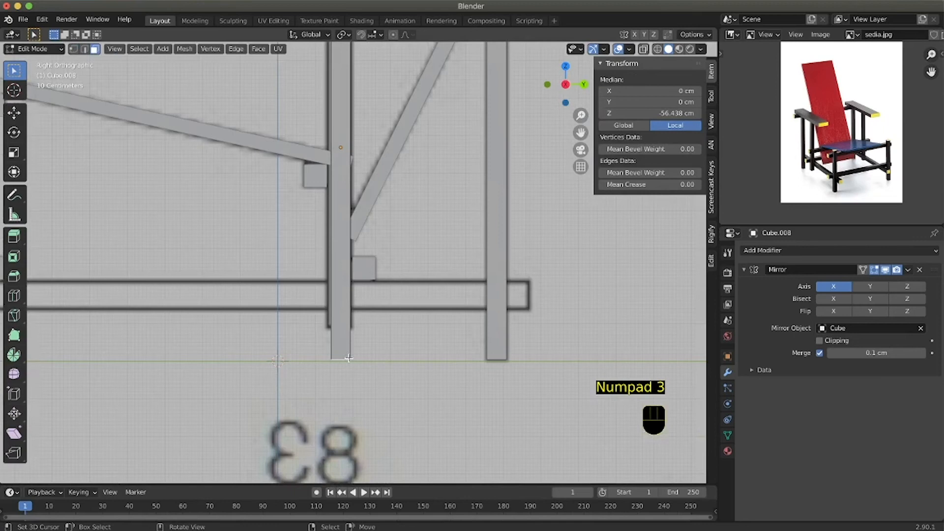
key("g")
key("z")
left_click(354, 327)
scroll(343, 235, "down", 5, "ctrl")
middle_click_drag(342, 235, 275, 212)
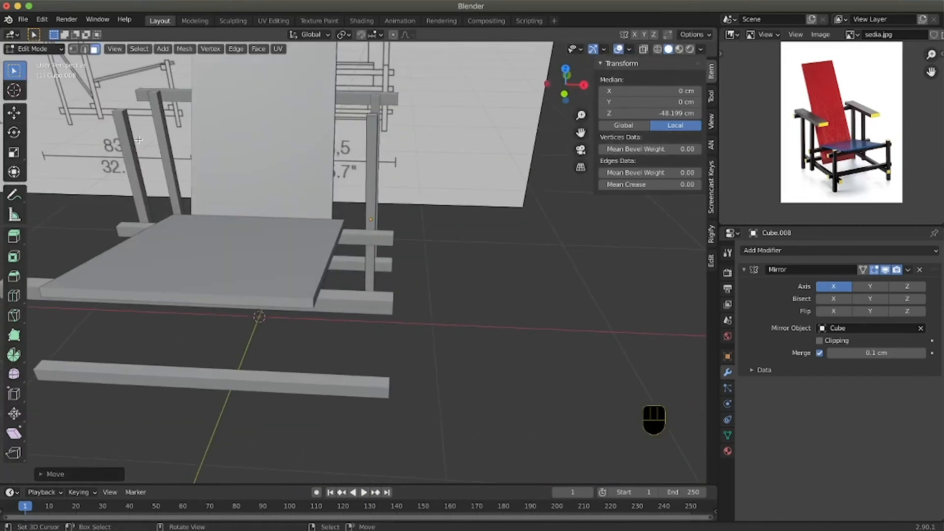
middle_click_drag(322, 157, 327, 152)
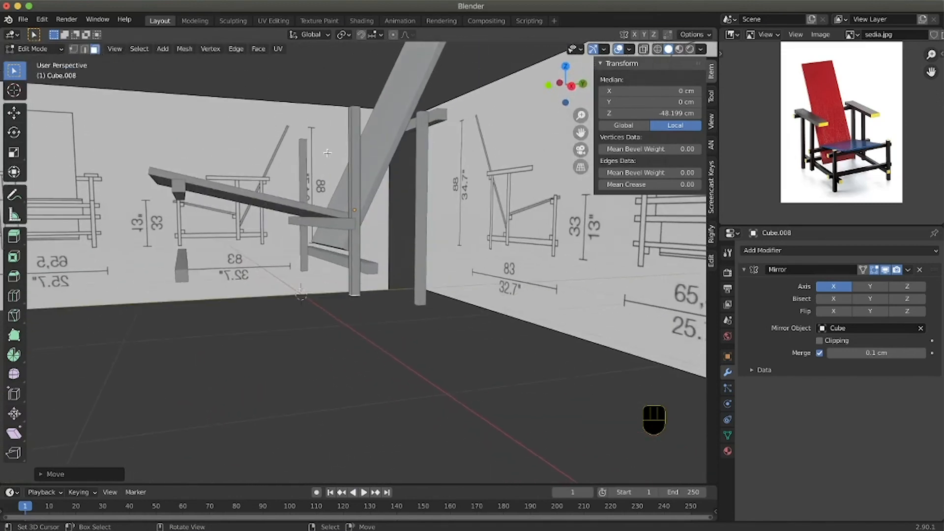
key("Tab")
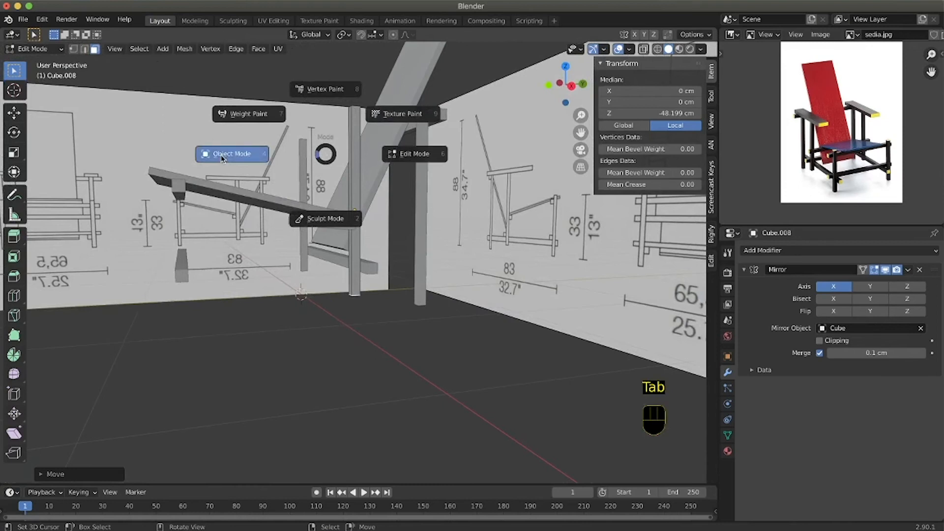
- In right view, duplicate the rear post along Y onto the drawn front leg, at about Y -81.6 cm
key("KP_3")
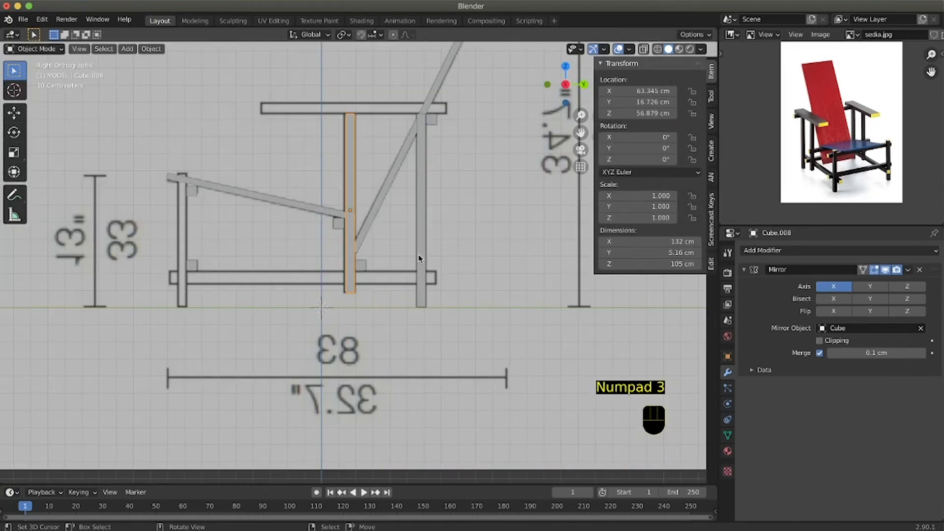
left_click(421, 305)
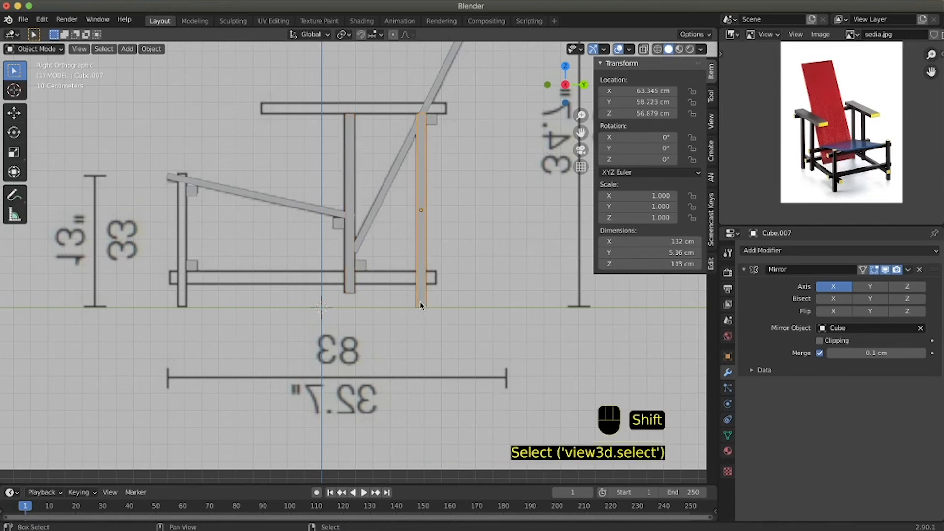
key("shift+d")
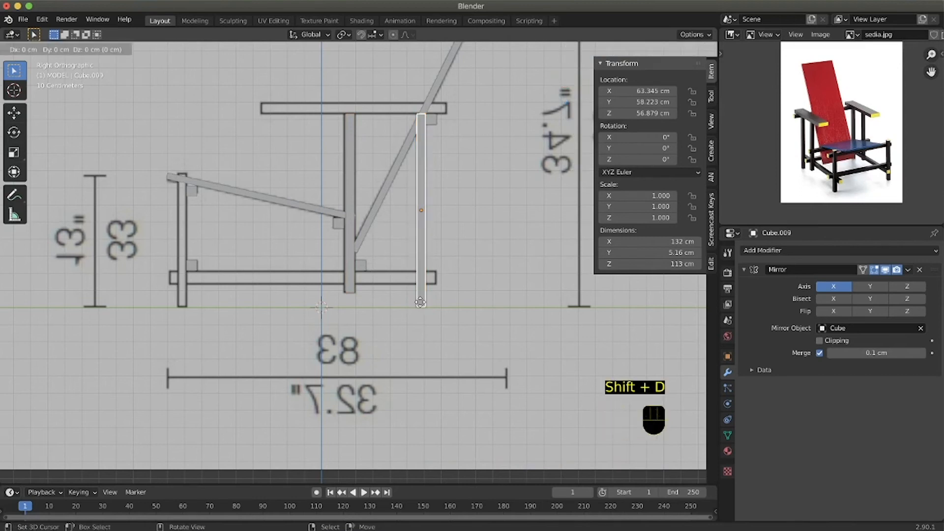
key("y")
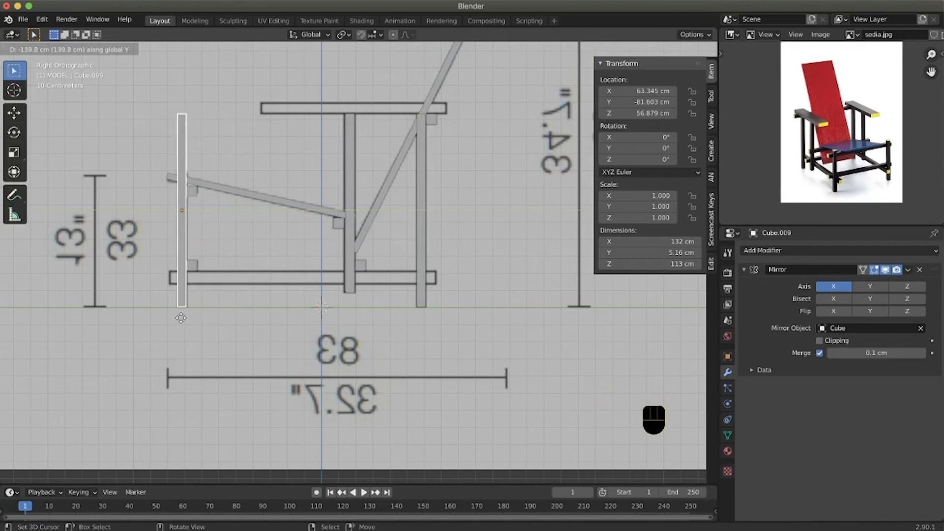
left_click(181, 318)
- Move the lower rear crossbar flush against the back of the middle leg, at about Y 22.5 cm and Z 24.7 cm
scroll(183, 195, "up", 10, "ctrl")
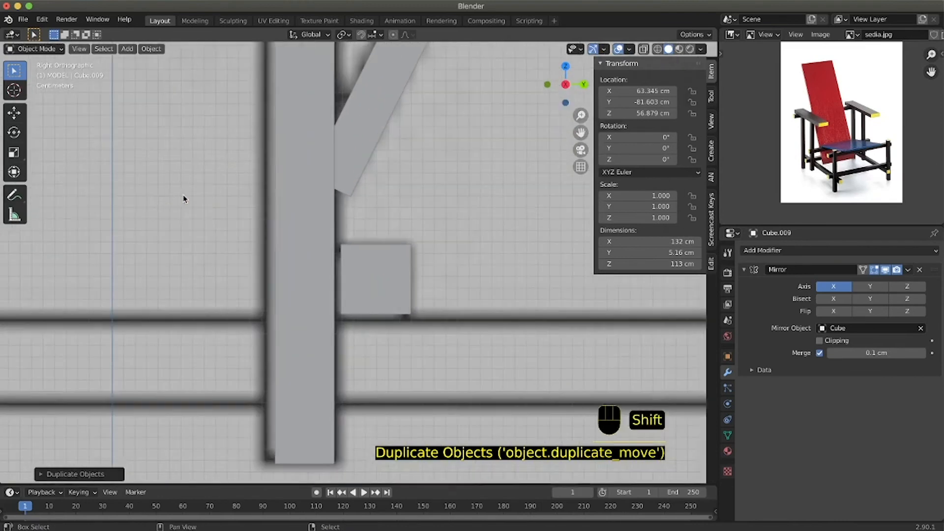
scroll(189, 192, "left", 5, "shift")
scroll(201, 189, "up", 7, "shift")
scroll(209, 188, "left", 10, "shift")
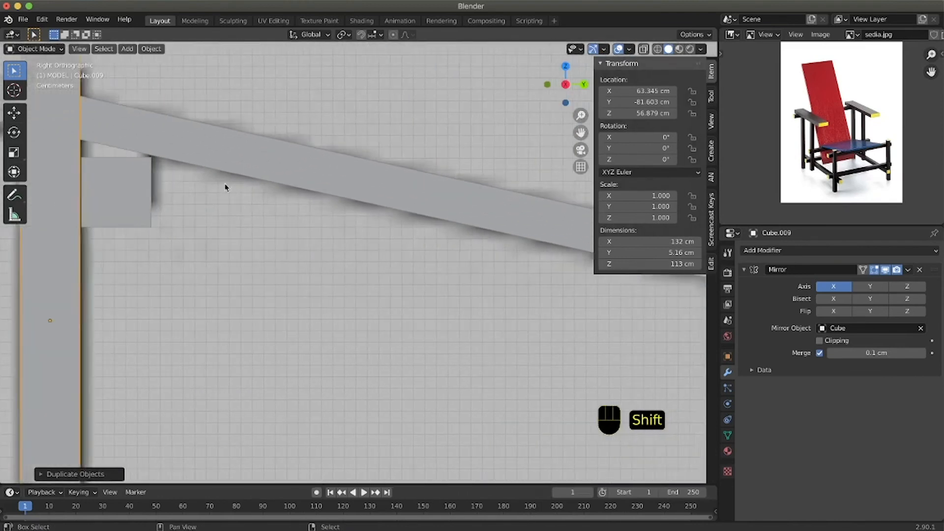
scroll(227, 186, "left", 10, "shift")
scroll(295, 231, "right", 8, "shift")
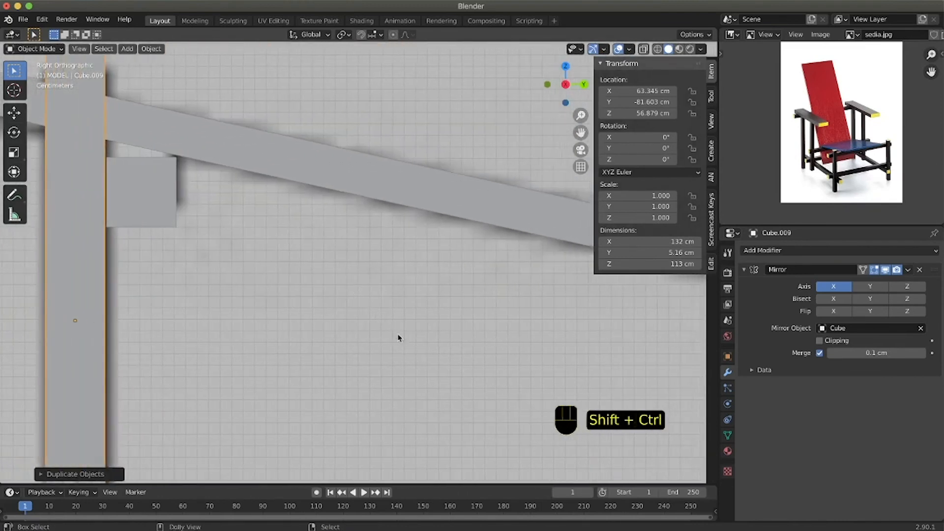
scroll(397, 334, "down", 5, "ctrl")
scroll(411, 331, "right", 12, "shift")
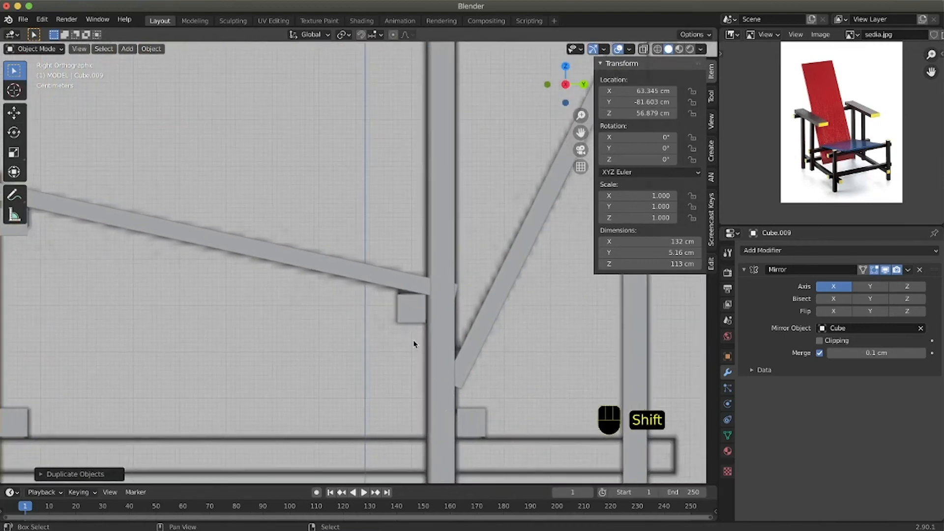
scroll(462, 432, "down", 8, "shift")
scroll(476, 317, "up", 5, "ctrl")
scroll(476, 318, "up", 1, "ctrl")
scroll(470, 289, "right", 7, "shift")
scroll(322, 228, "up", 5, "shift")
right_click(401, 280)
key("g")
left_click(397, 282)
scroll(250, 255, "down", 6, "ctrl")
scroll(251, 255, "left", 12, "shift")
scroll(256, 254, "up", 7, "shift")
scroll(256, 252, "left", 12)
scroll(378, 212, "right", 5)
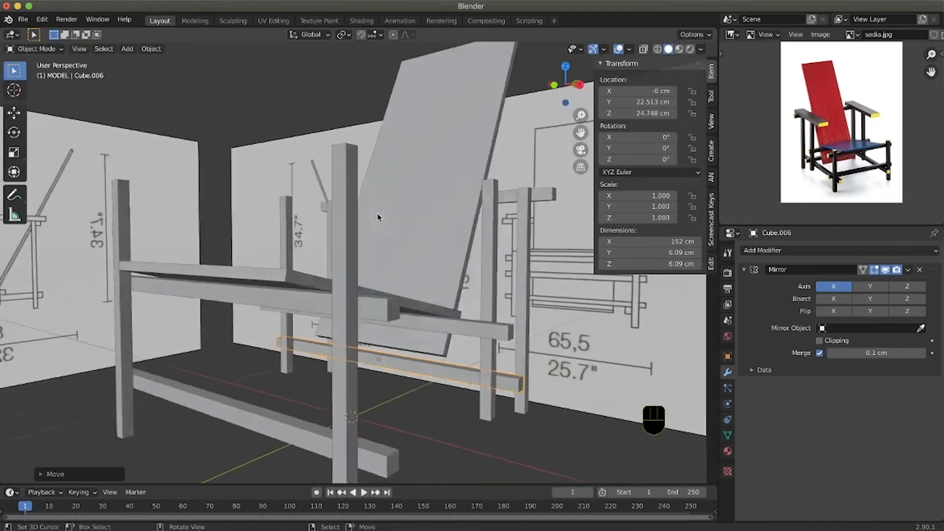
middle_click_drag(343, 171, 344, 211)
key("Tab")
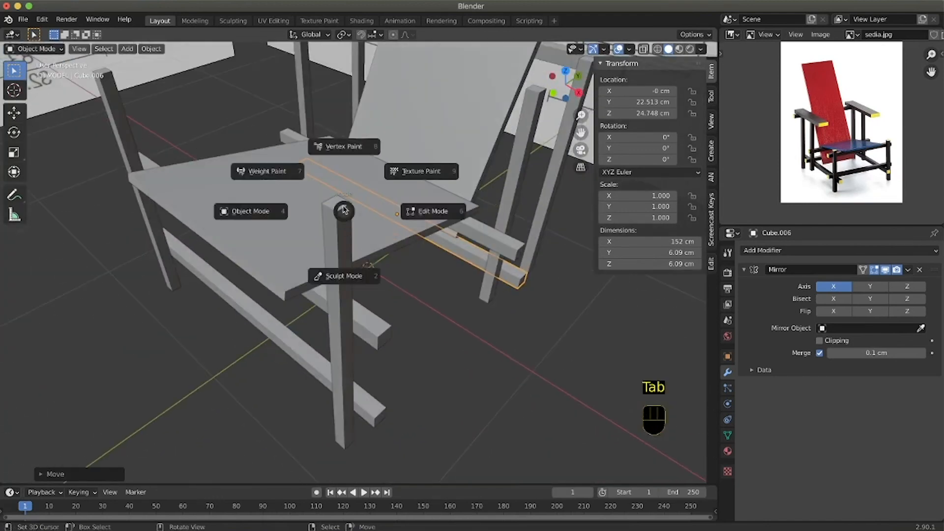
left_click(427, 213)
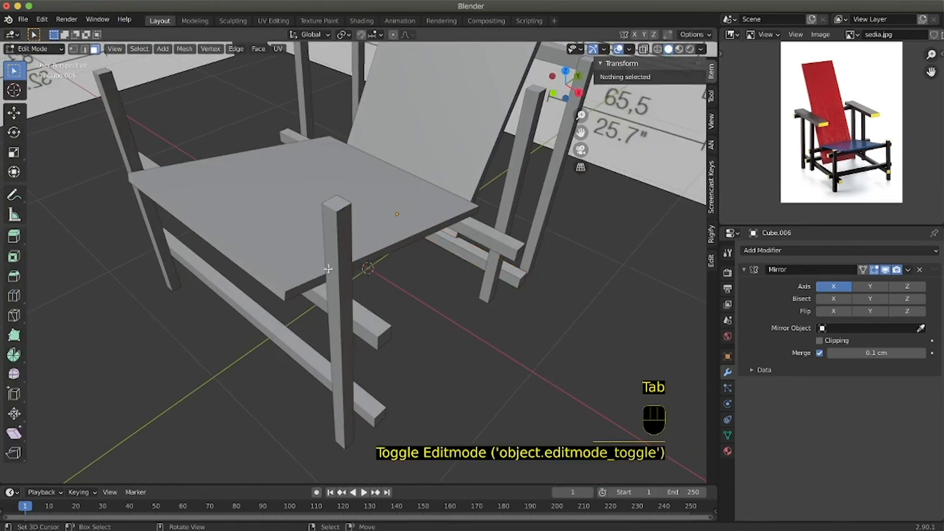
key("Tab")
left_click(277, 279)
- In Edit Mode, select the front leg's top edges and lower them along Z to the drawn leg top, about local Z 21.9 cm
left_click(337, 267)
key("Tab")
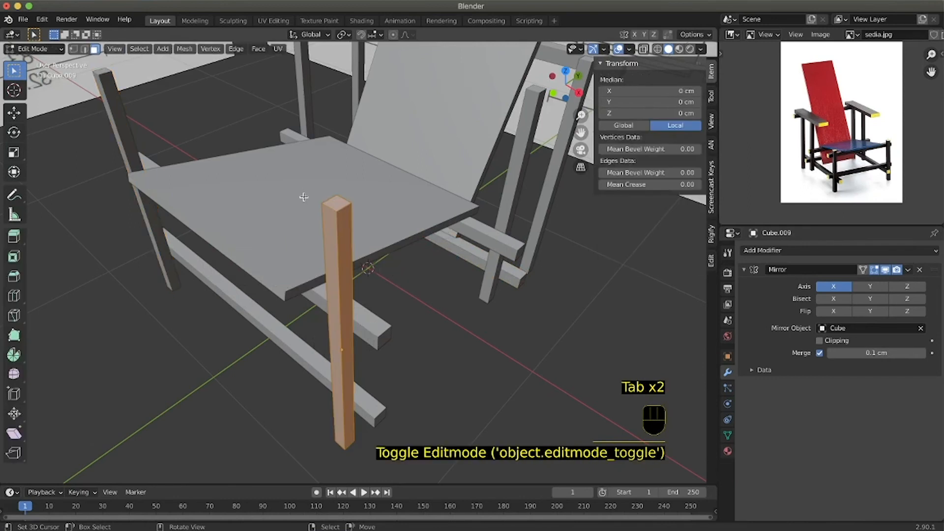
left_click(85, 49)
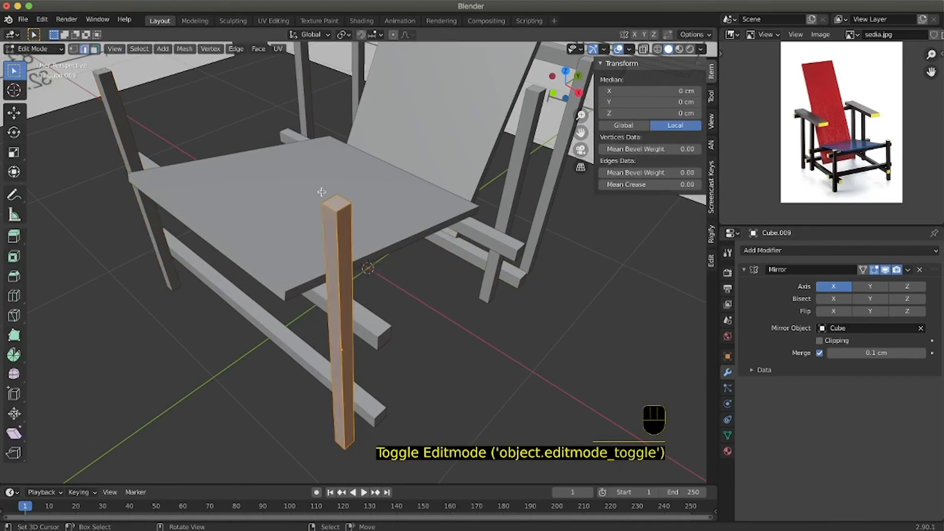
left_click(326, 199)
left_click(339, 204, "shift")
left_click(334, 209, "shift")
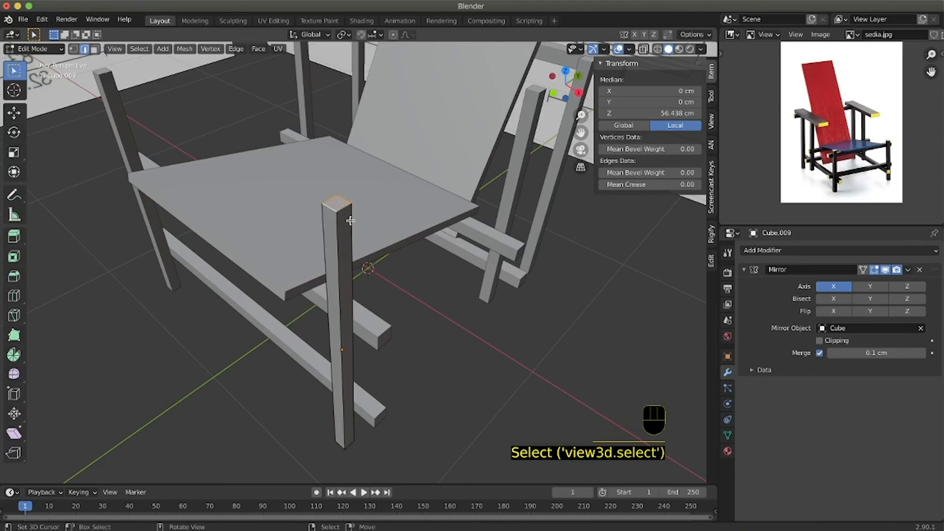
key("KP_1")
key("KP_3")
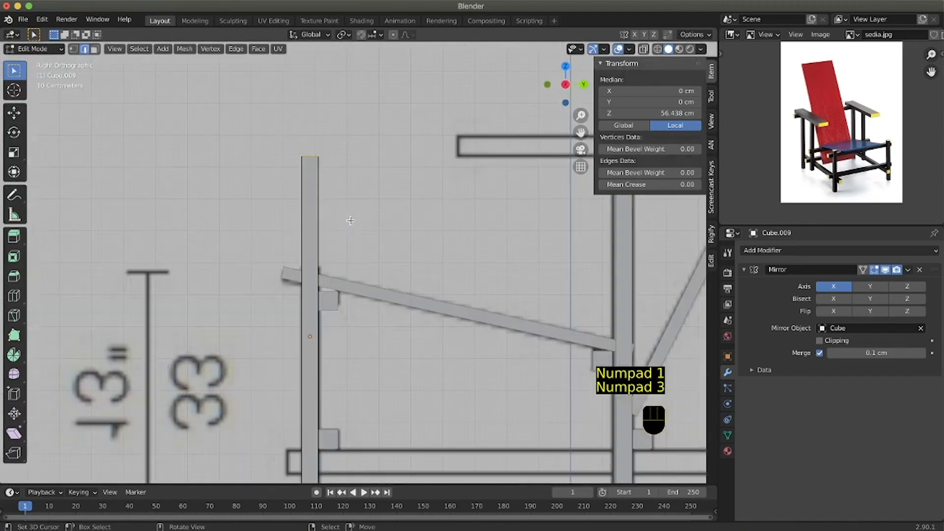
key("g")
key("z")
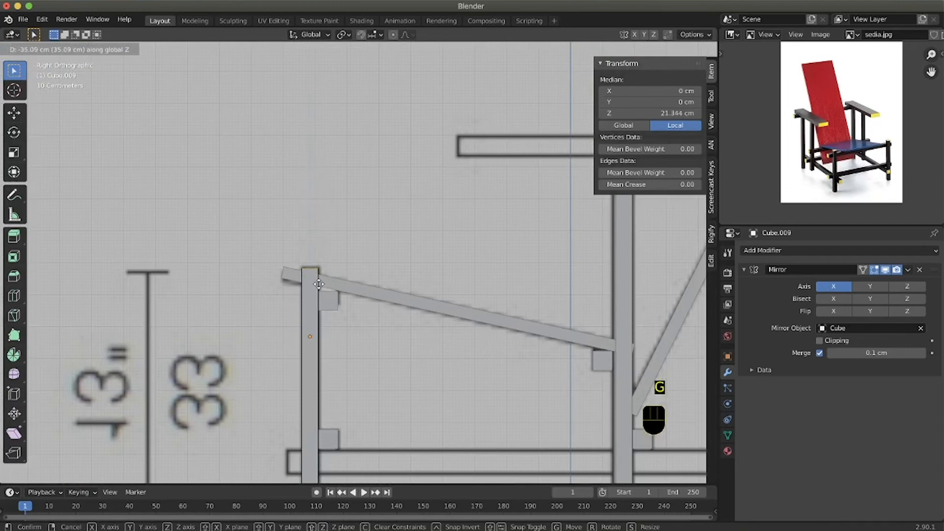
left_click(318, 283)
- Inspect the chair's legs and crossbars from several angles and compare them with the reference photo
scroll(340, 258, "left", 10)
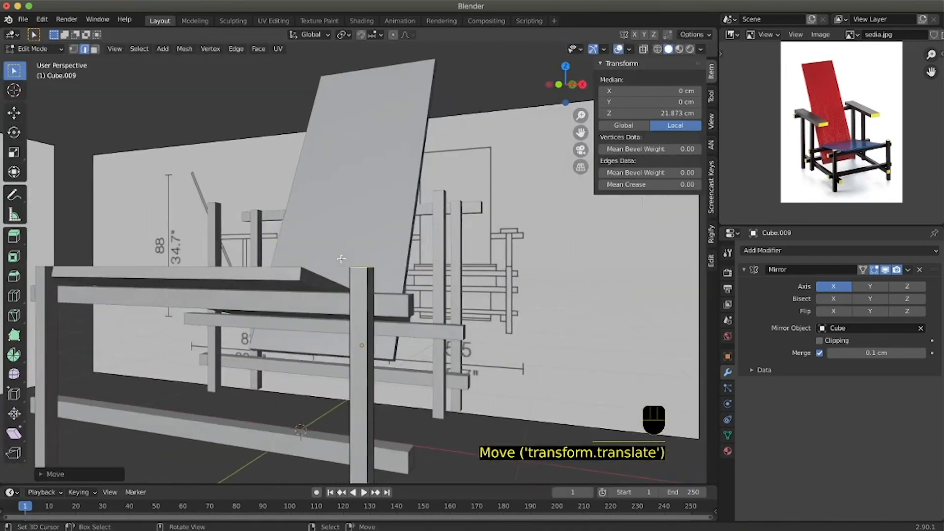
scroll(340, 260, "down", 5, "ctrl")
scroll(341, 260, "left", 10)
scroll(340, 266, "up", 8)
scroll(340, 266, "right", 10)
scroll(341, 266, "down", 10)
scroll(343, 264, "left", 5)
scroll(342, 264, "left", 15)
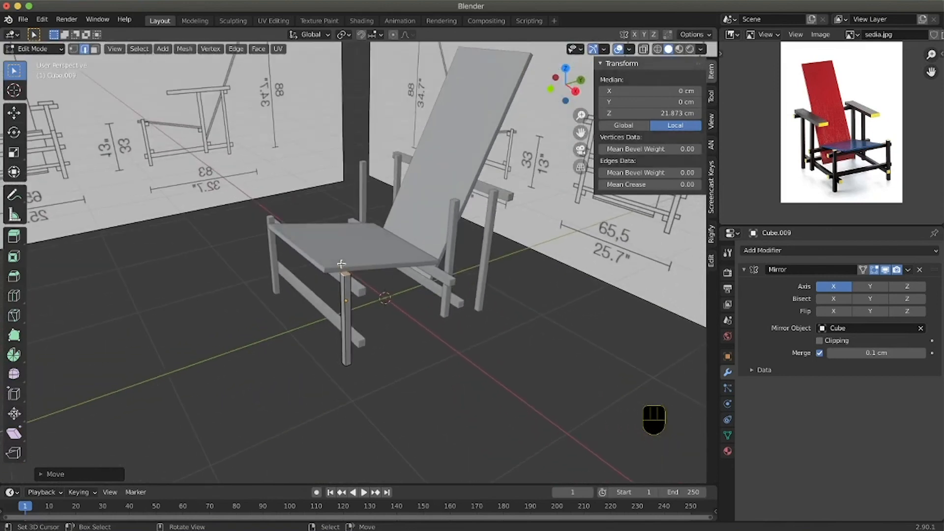
scroll(343, 262, "left", 10)
scroll(344, 262, "up", 6)
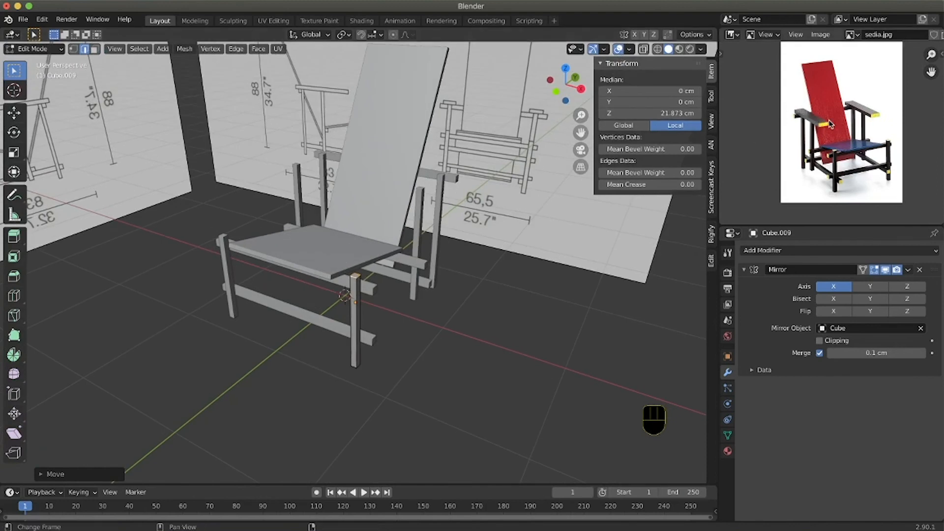
scroll(417, 158, "down", 6)
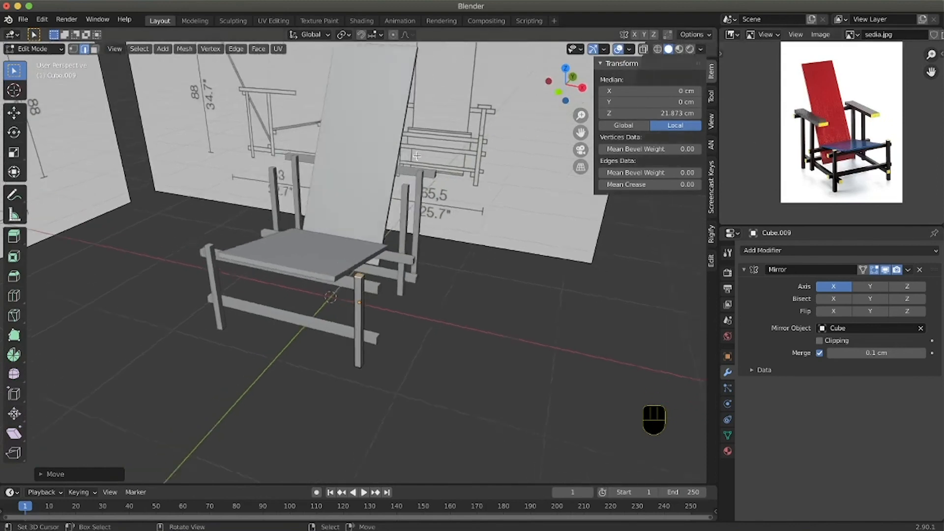
scroll(417, 158, "right", 3)
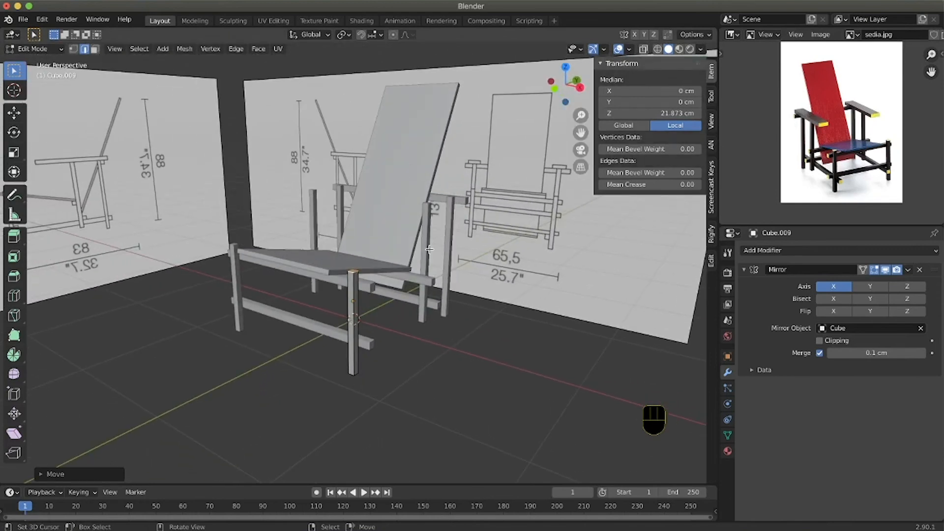
- Duplicate the middle leg in place and, in right view, raise the copy along Z onto the drawn armrest, at about Z 116 cm
key("Tab")
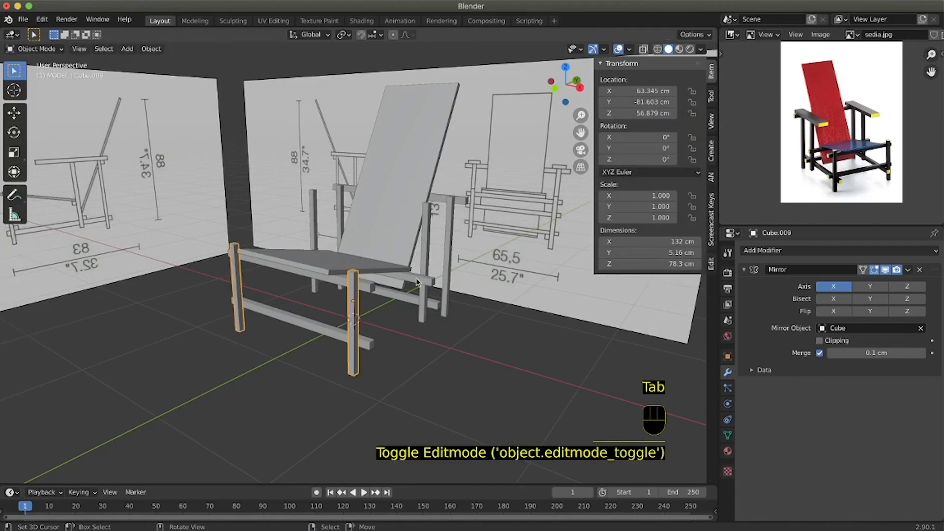
middle_click_drag(428, 252, 428, 256)
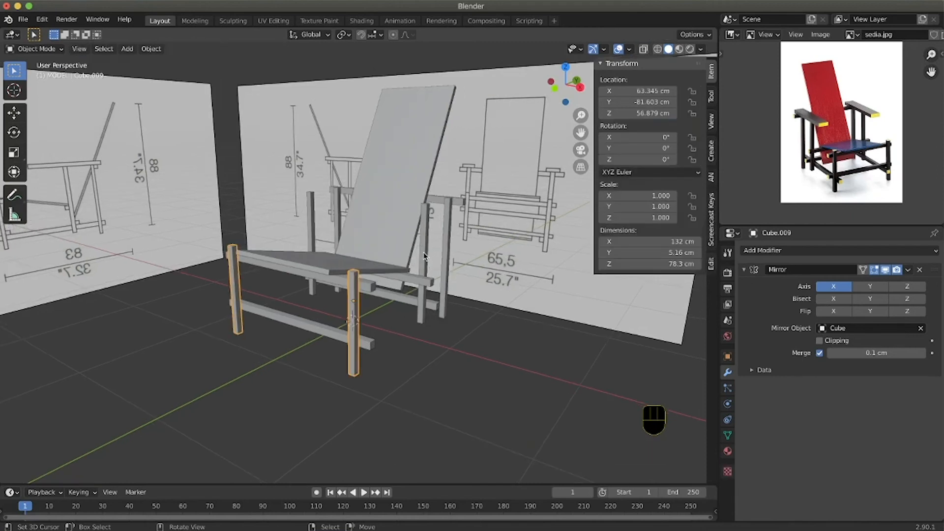
left_click(423, 256)
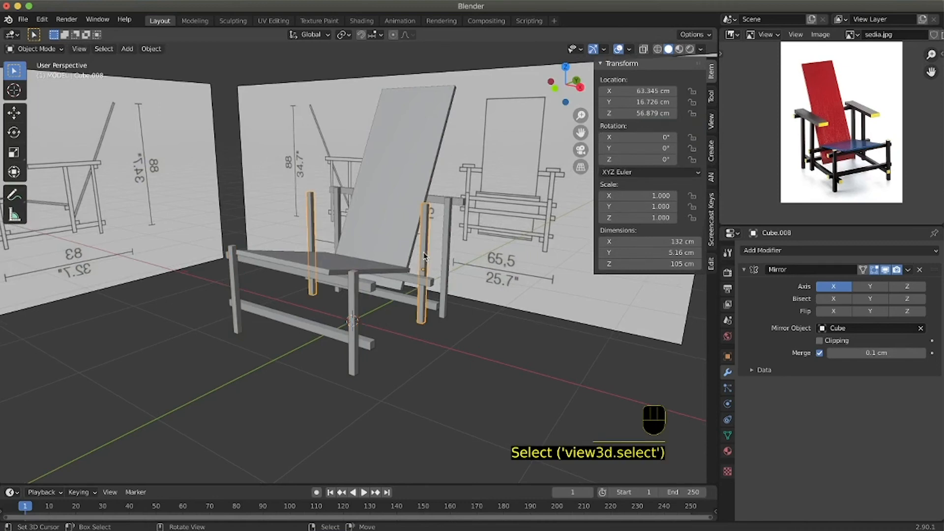
key("shift+d")
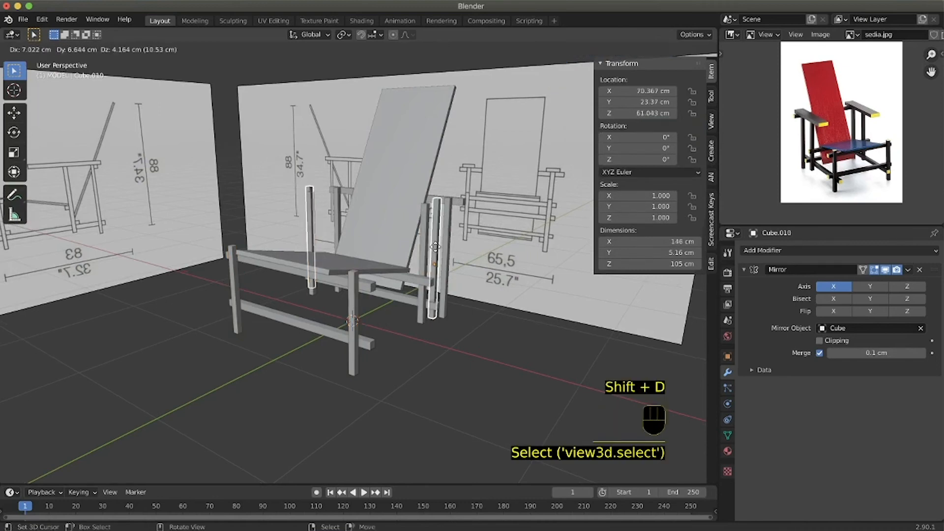
right_click(402, 271)
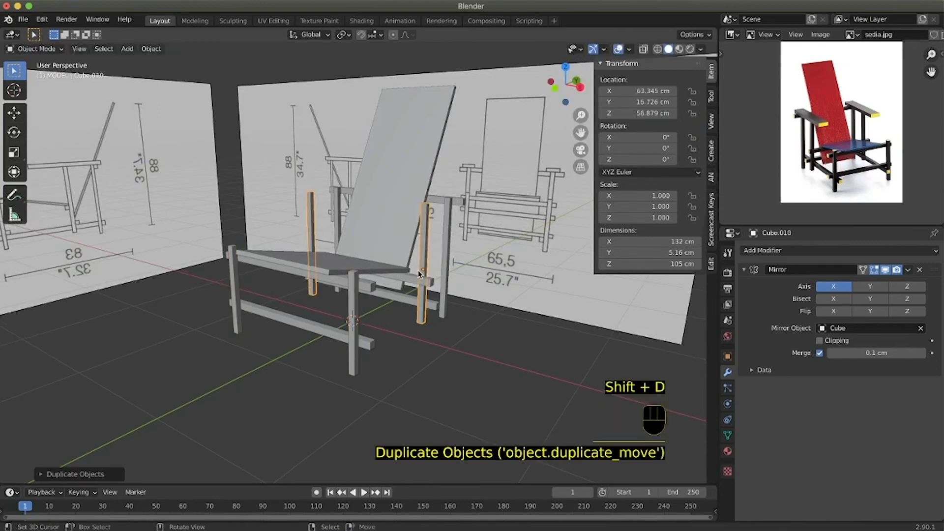
key("KP_3")
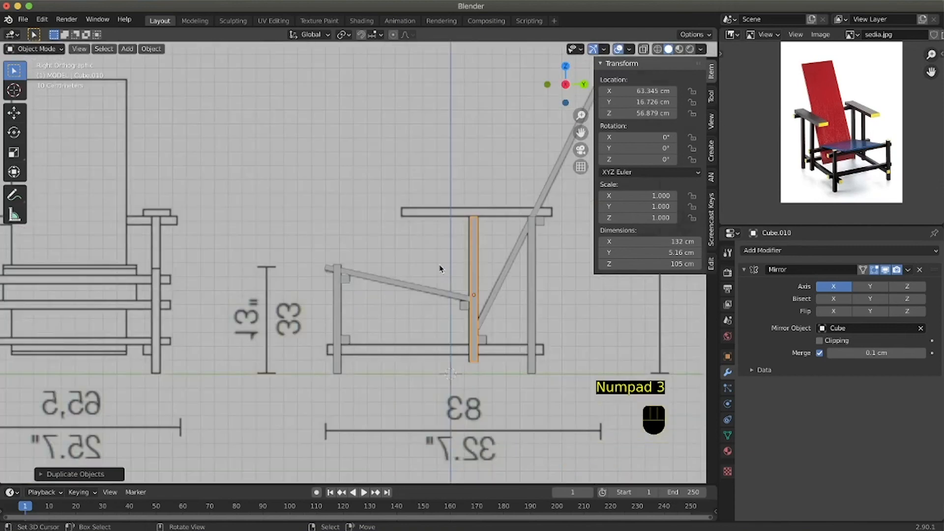
key("g")
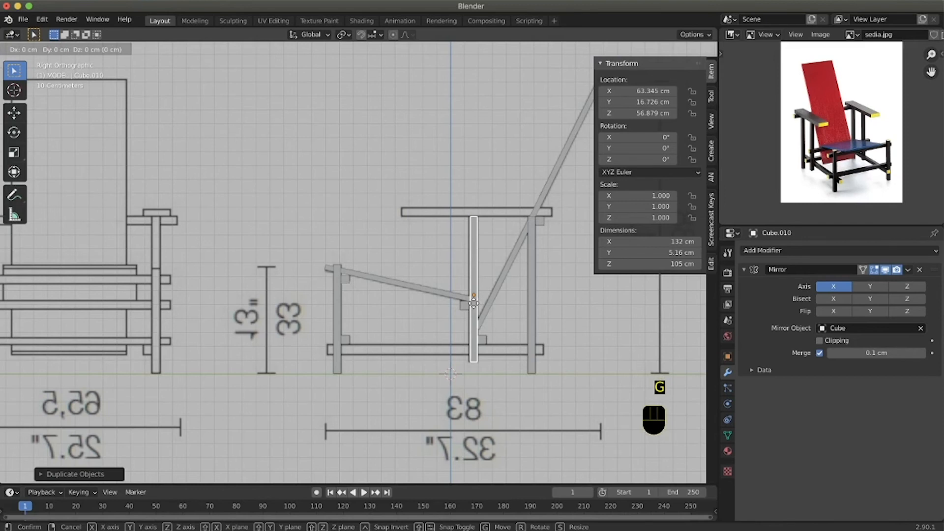
key("z")
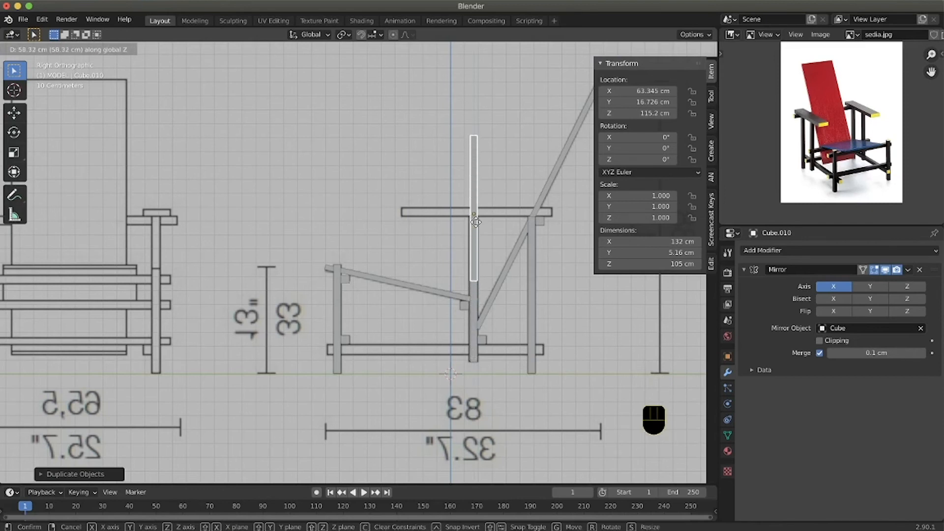
left_click(476, 224)
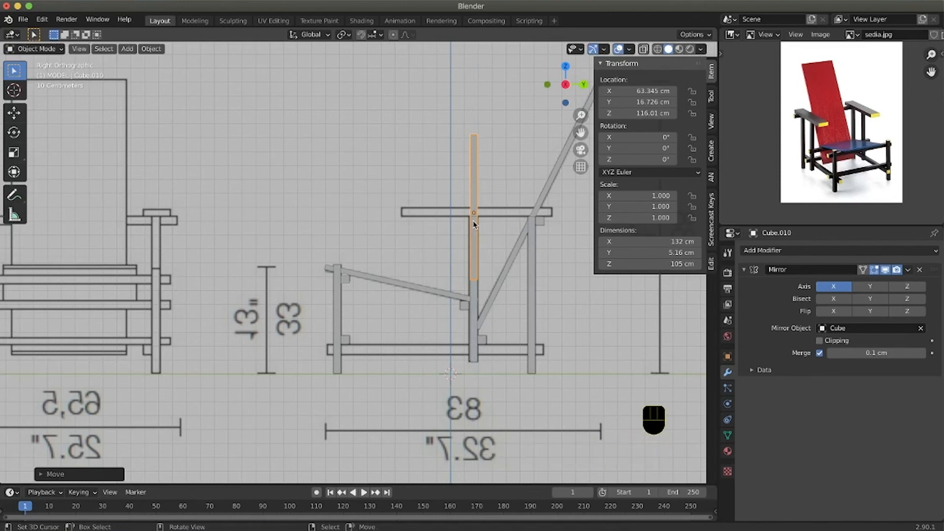
- In Edit Mode, select the duplicated leg's top and bottom faces and scale them along Z into a block about 12.5 cm tall
middle_click_drag(467, 214, 477, 211)
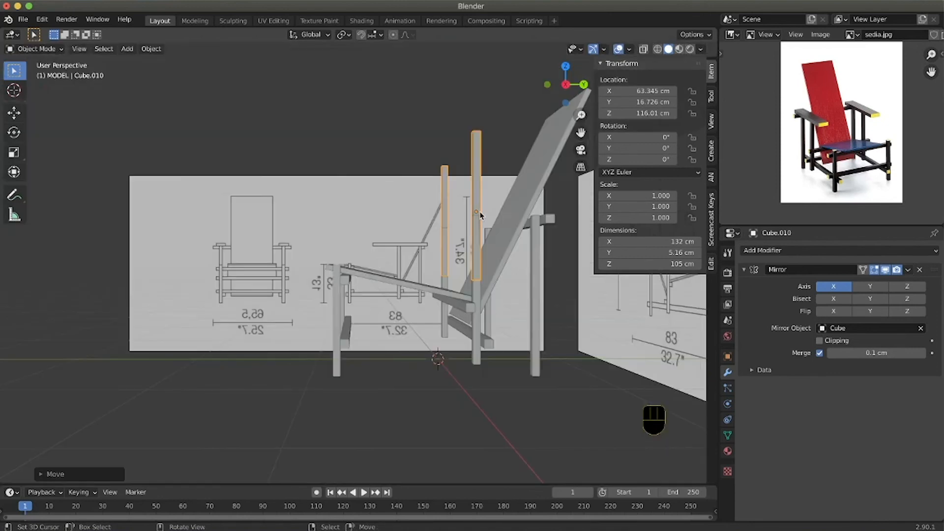
key("KP_1")
key("KP_3")
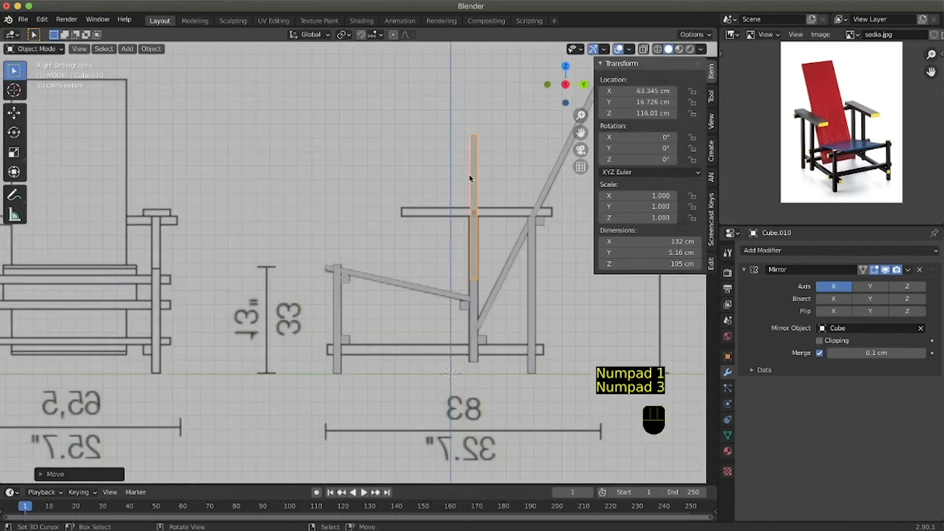
key("Tab")
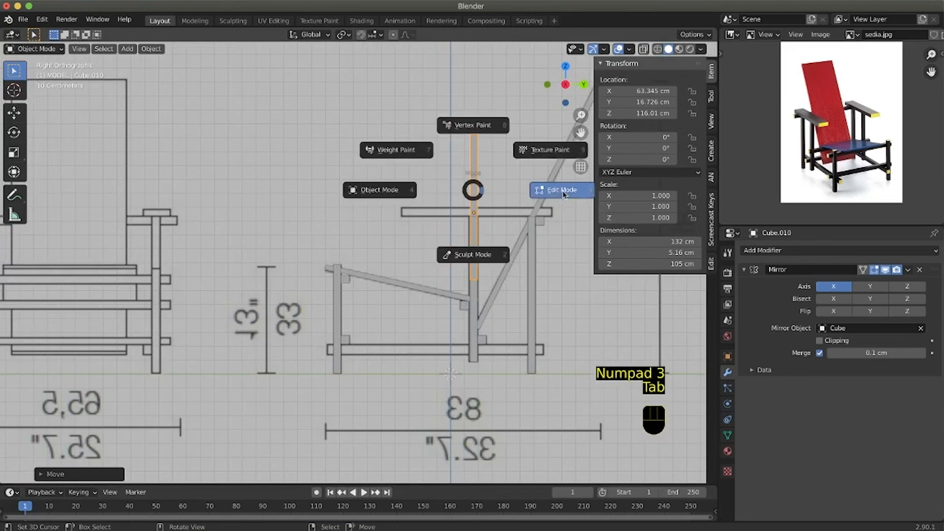
mouse_move(524, 226)
middle_mouse_down("shift")
mouse_move(400, 232)
mouse_move(396, 224)
middle_mouse_up("shift")
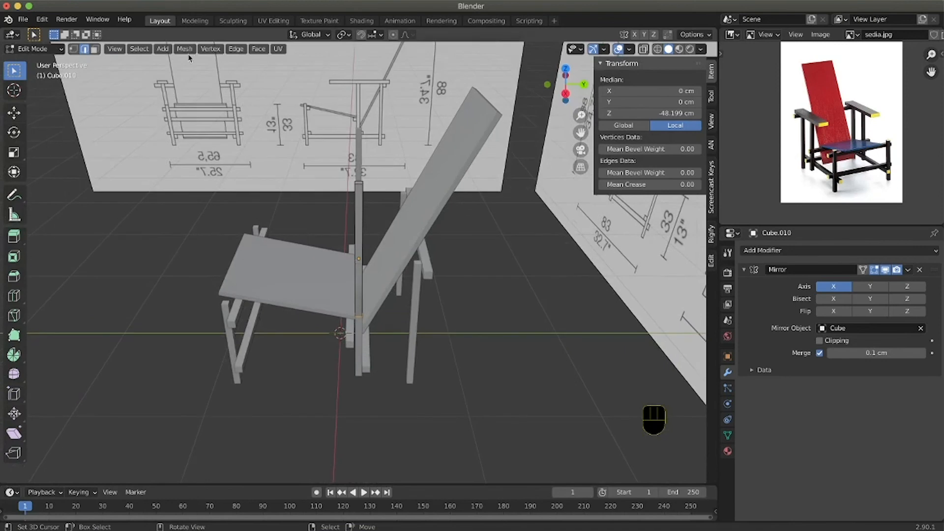
left_click(95, 50)
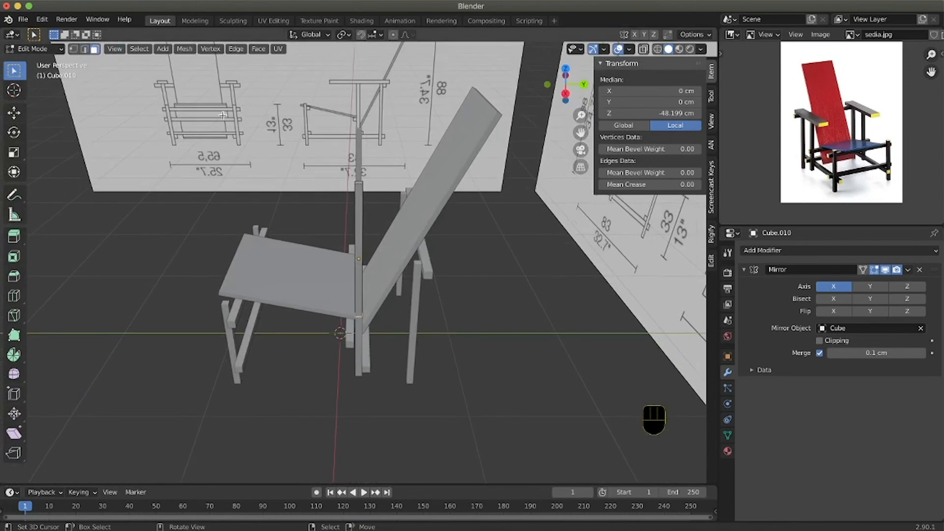
left_click(358, 182)
middle_click_drag(358, 181, 361, 290)
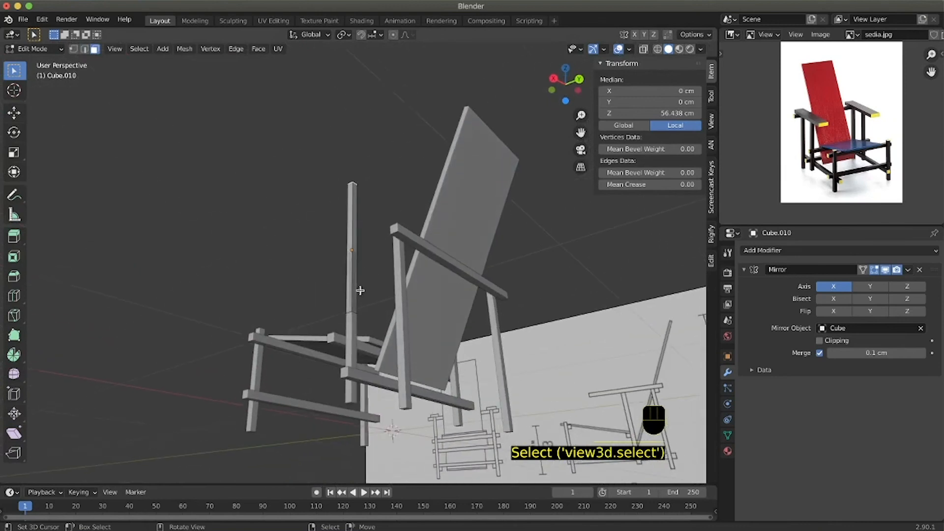
scroll(357, 295, "up", 6, "ctrl")
middle_click_drag(342, 423, 344, 415)
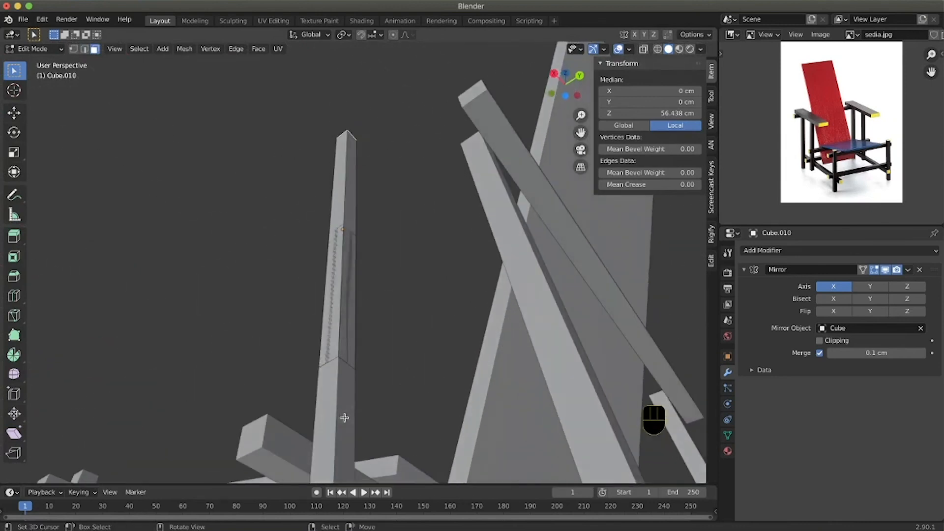
left_click(643, 51)
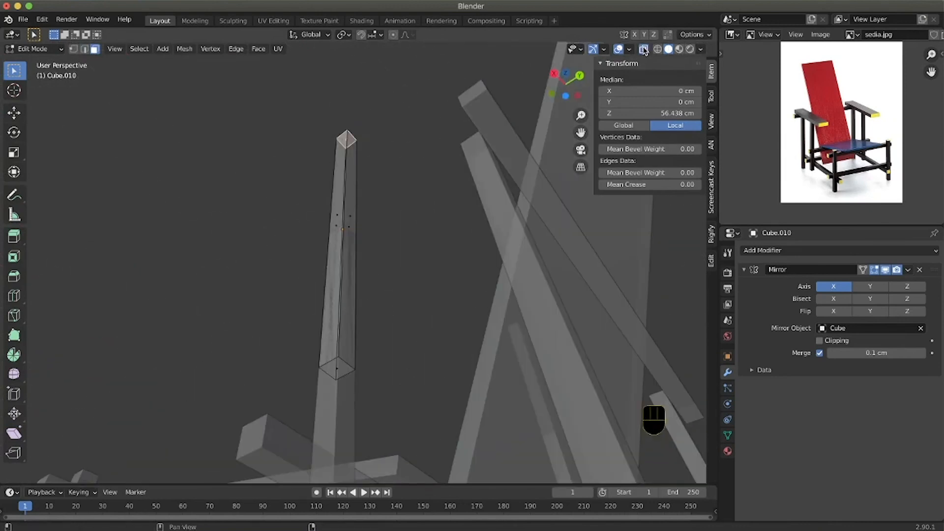
left_click(338, 367, "shift")
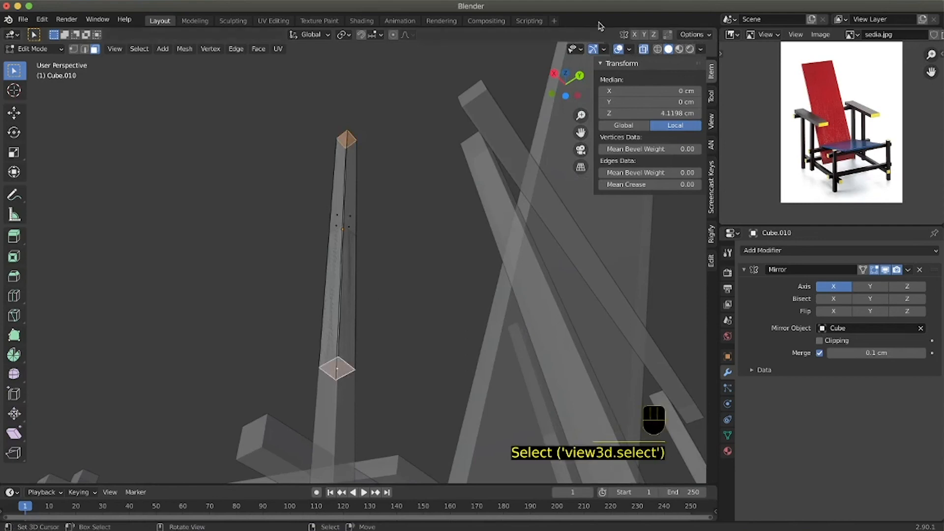
left_click(643, 50)
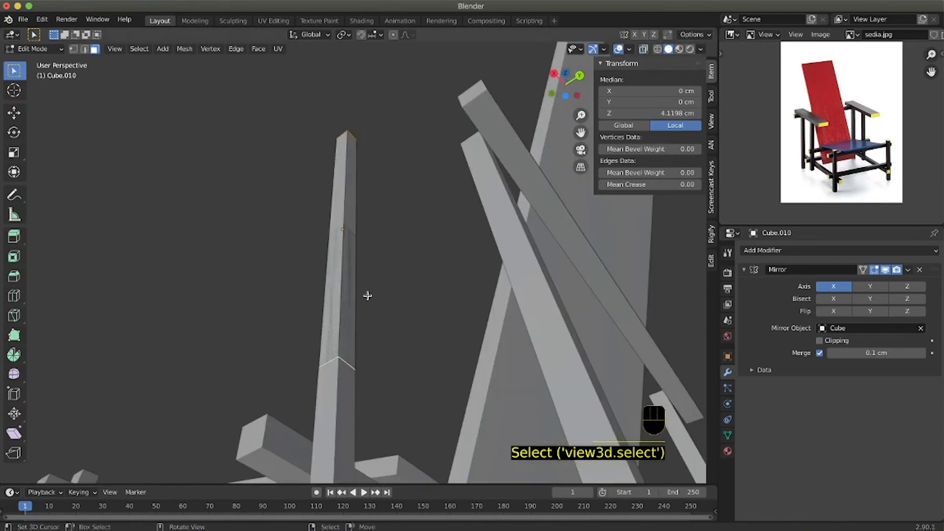
key("KP_3")
mouse_move(388, 183)
middle_mouse_down("ctrl")
mouse_move(387, 211)
mouse_move(387, 182)
middle_mouse_up("ctrl")
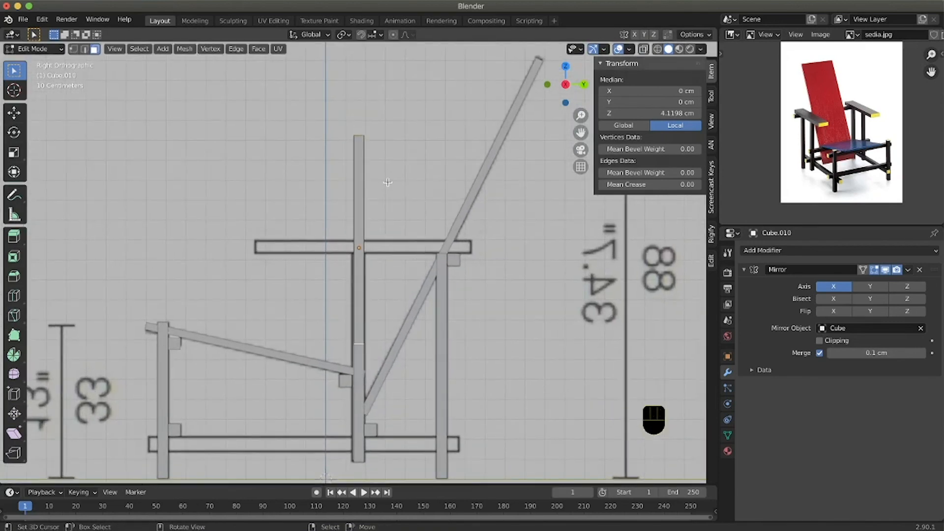
middle_click_drag(378, 201, 375, 192, "ctrl")
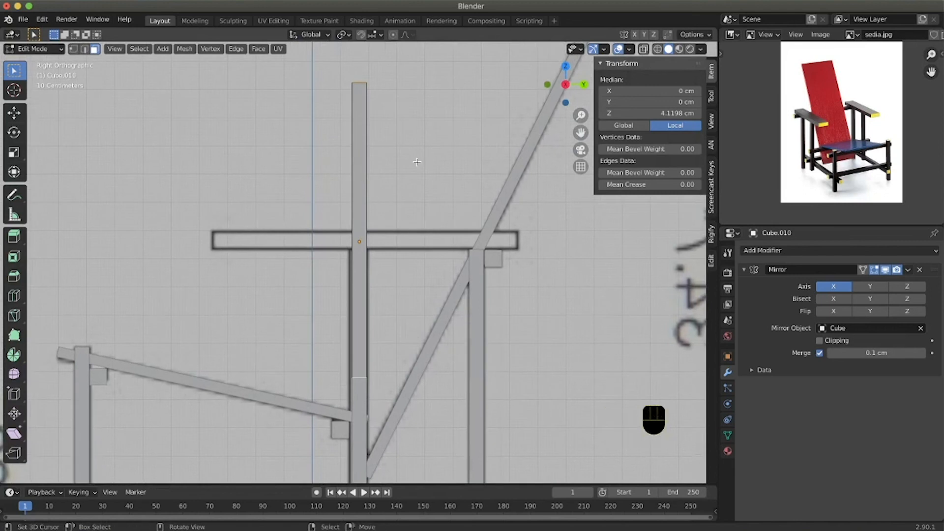
key("s")
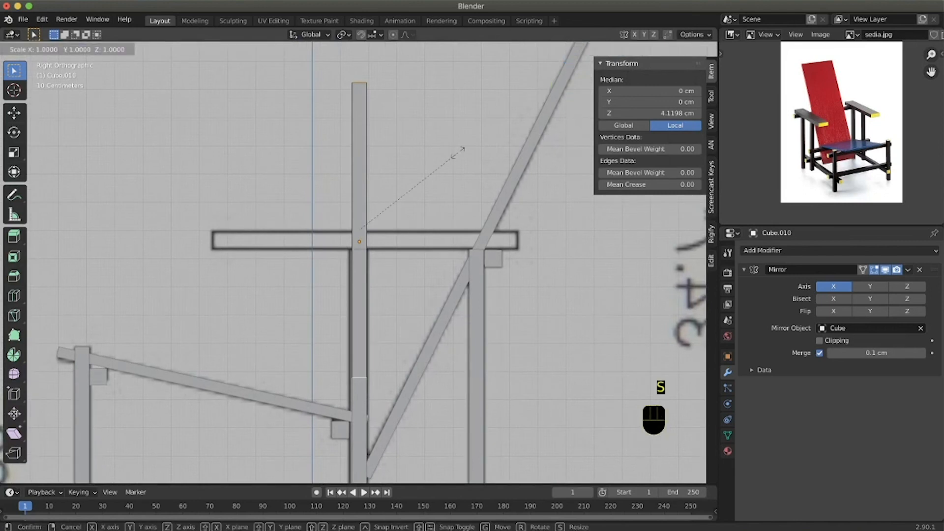
key("z")
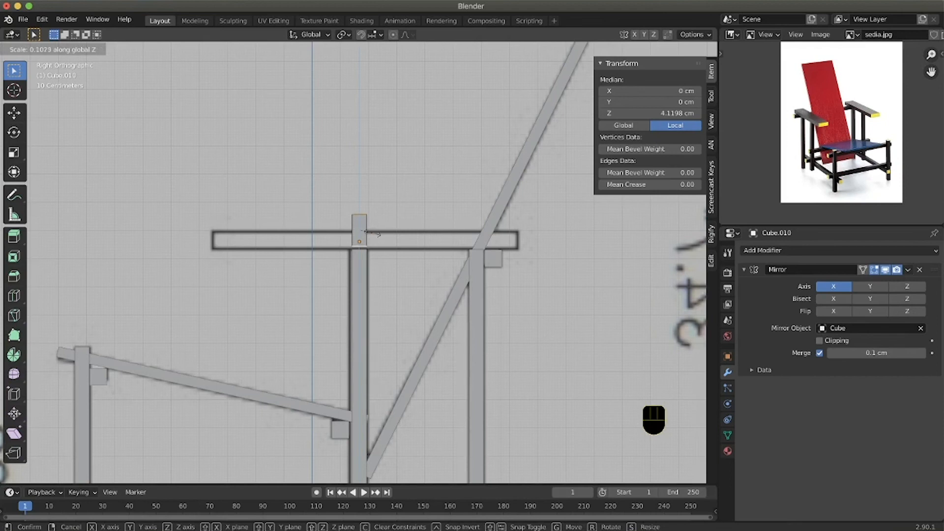
left_click(362, 245)
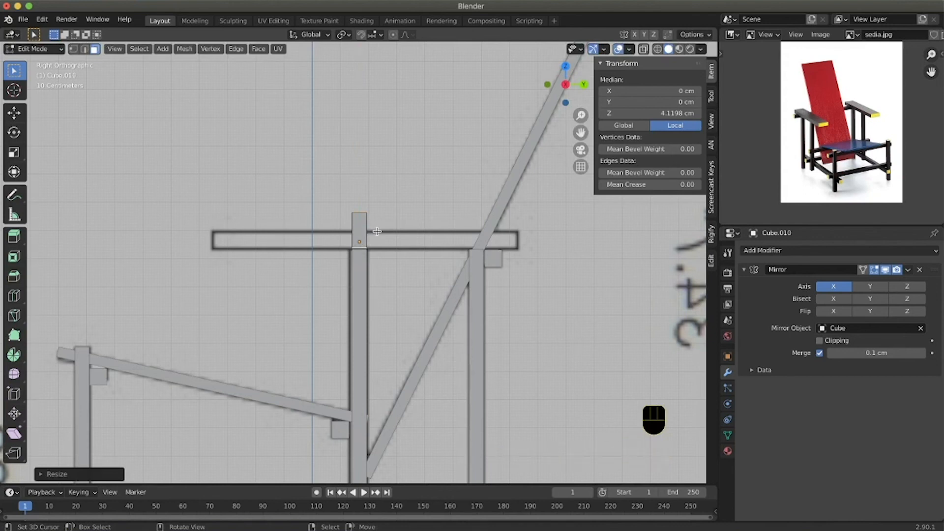
- Lower the armrest block's bottom face along Z onto the top of the middle leg, at about local Z -2.6 cm
middle_click_drag(347, 270, 367, 185)
left_click(359, 239)
key("KP_3")
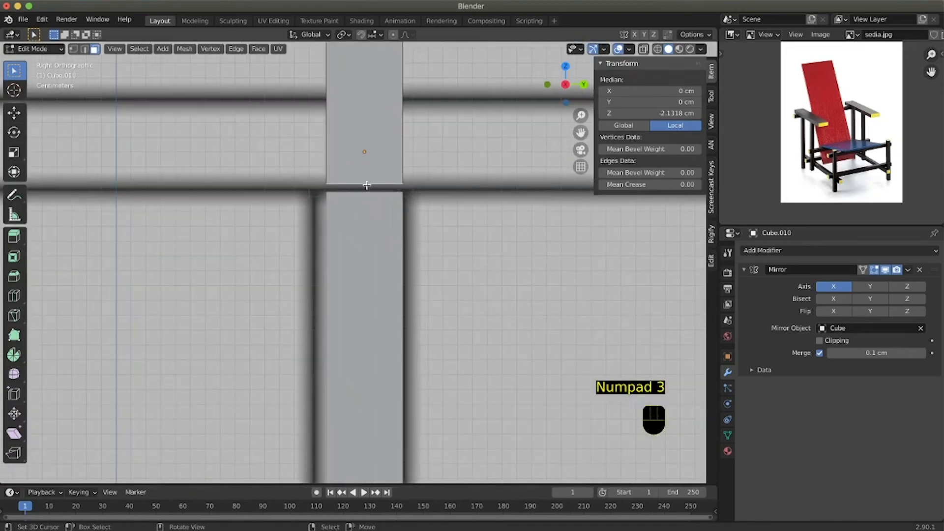
key("g")
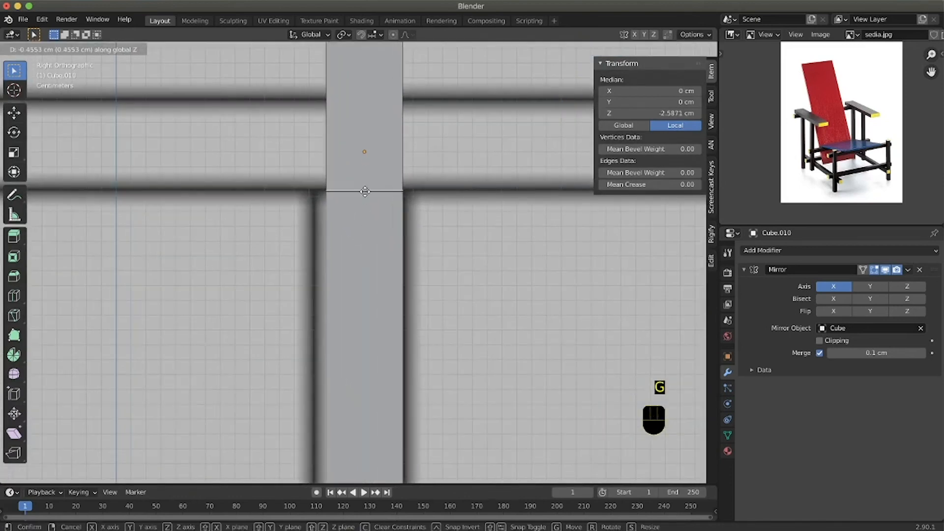
left_click(364, 192)
- Lower the armrest block's top face along Z to the drawn armrest's upper edge, at about local Z 3.9 cm
scroll(364, 192, "down", 4, "ctrl")
middle_click_drag(364, 193, 363, 172)
left_click(365, 170)
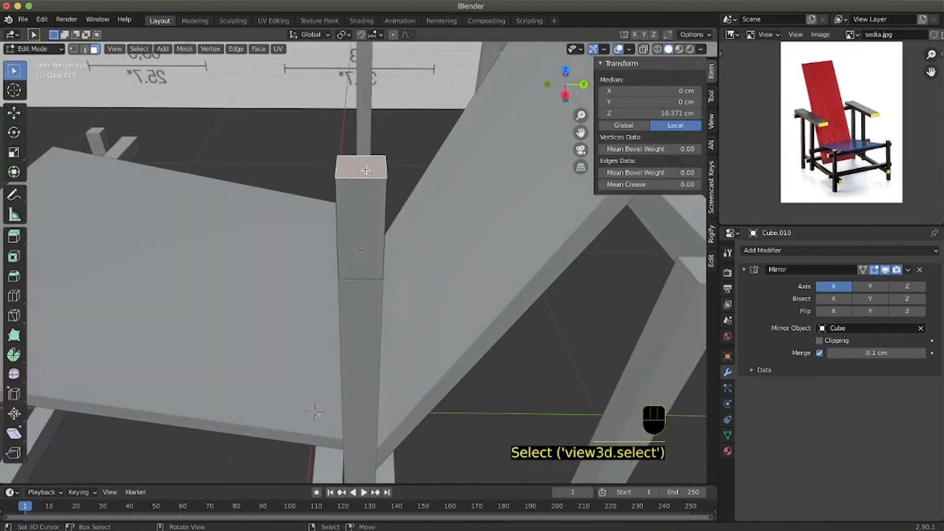
key("w")
key("KP_3")
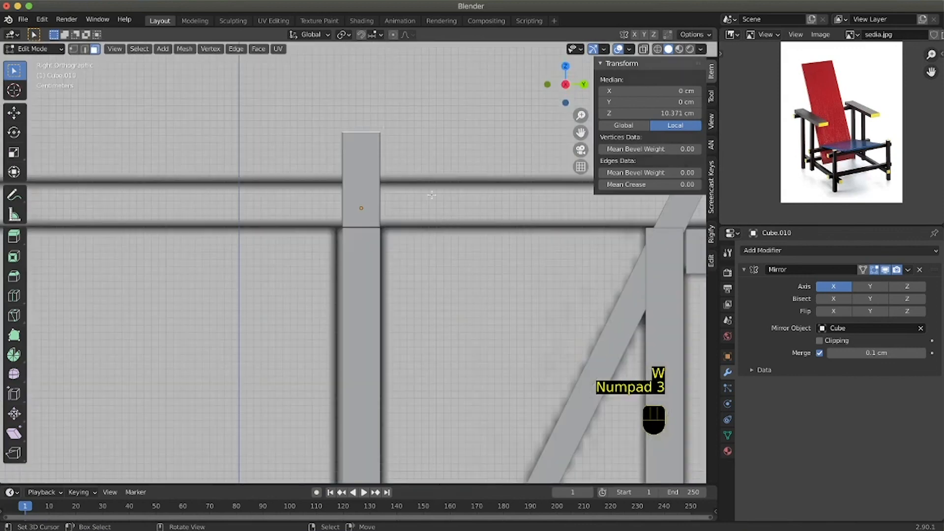
key("g")
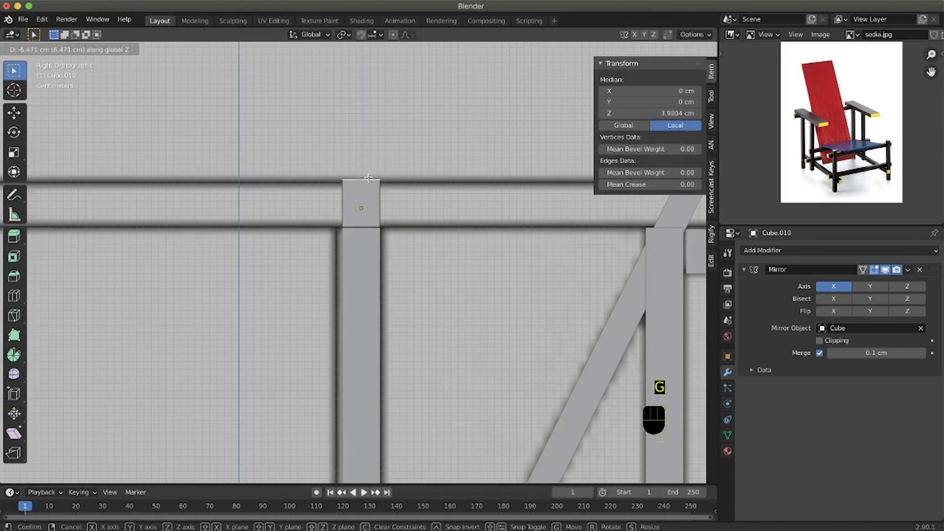
left_click(369, 181)
- Move the armrest block's rear face along Y to the drawn armrest's back end, at about local Y 56.2 cm
middle_click_drag(370, 187, 338, 238)
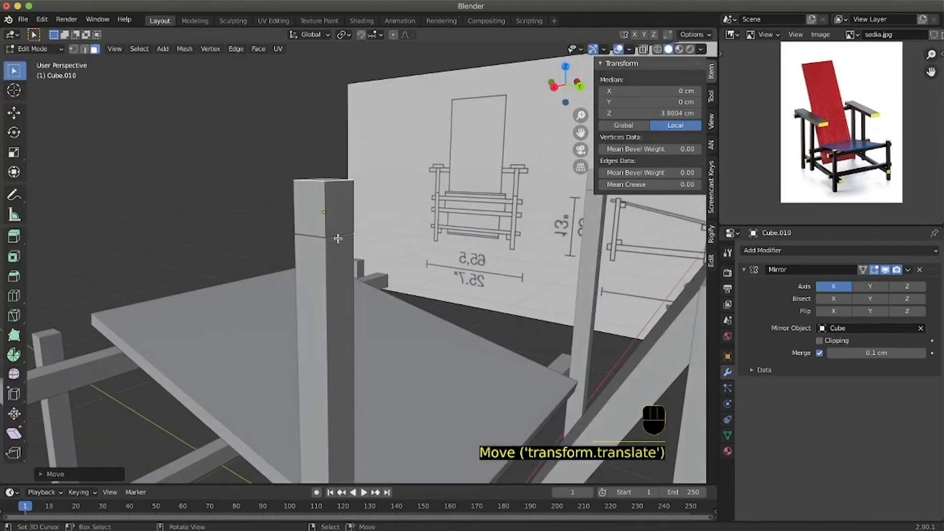
right_click(347, 215)
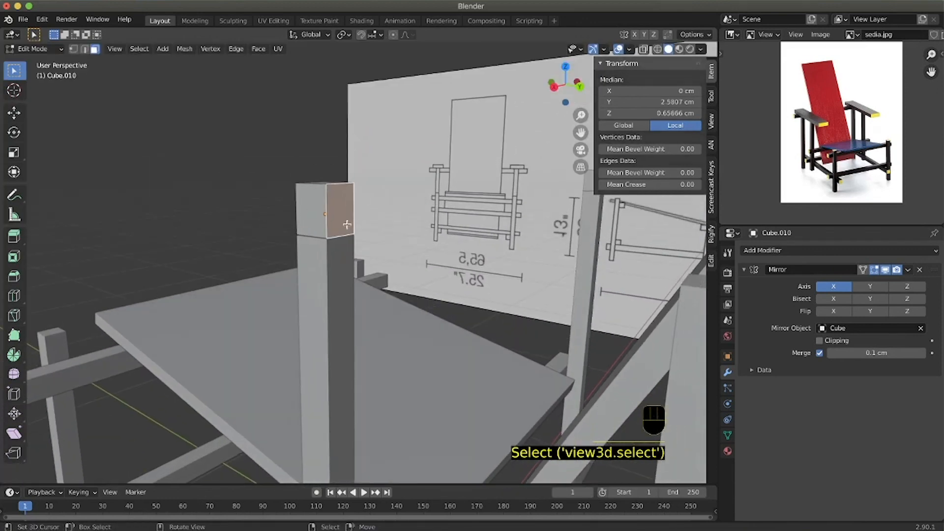
key("KP_3")
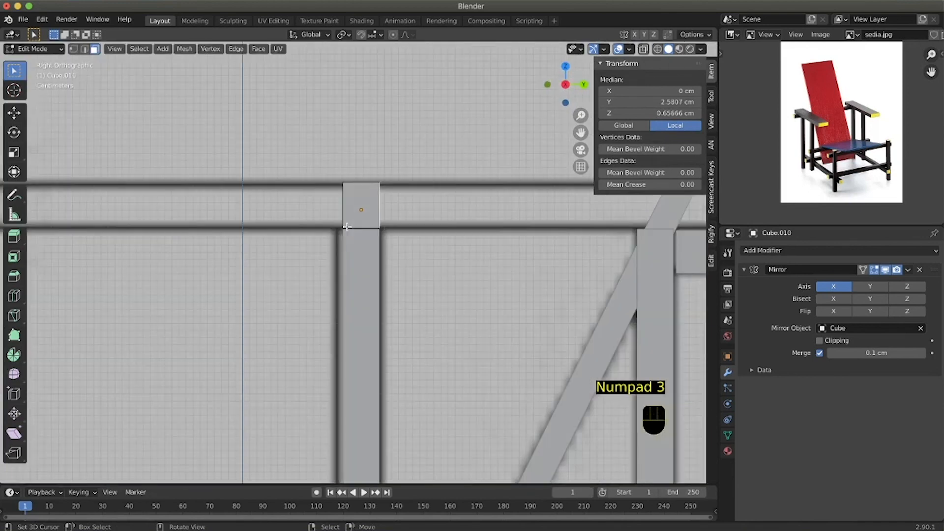
middle_click_drag(391, 245, 380, 240, "ctrl")
key("g")
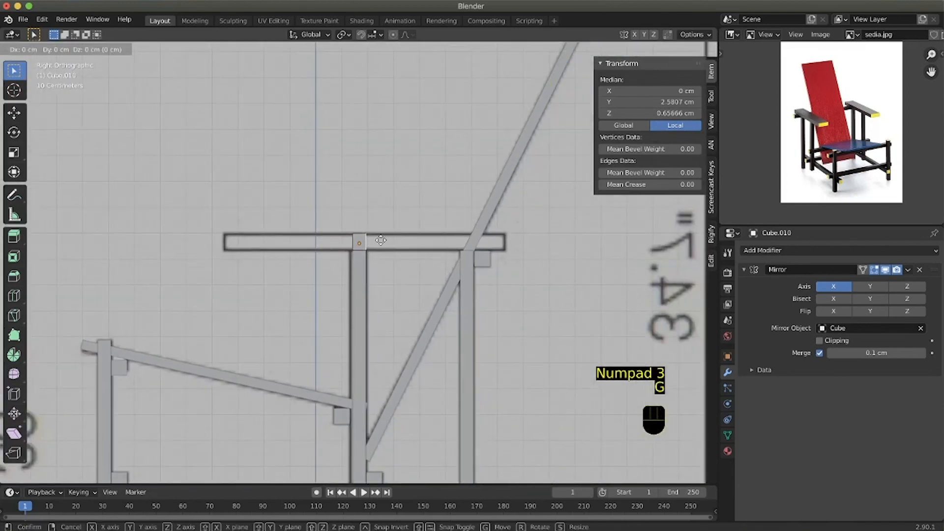
key("y")
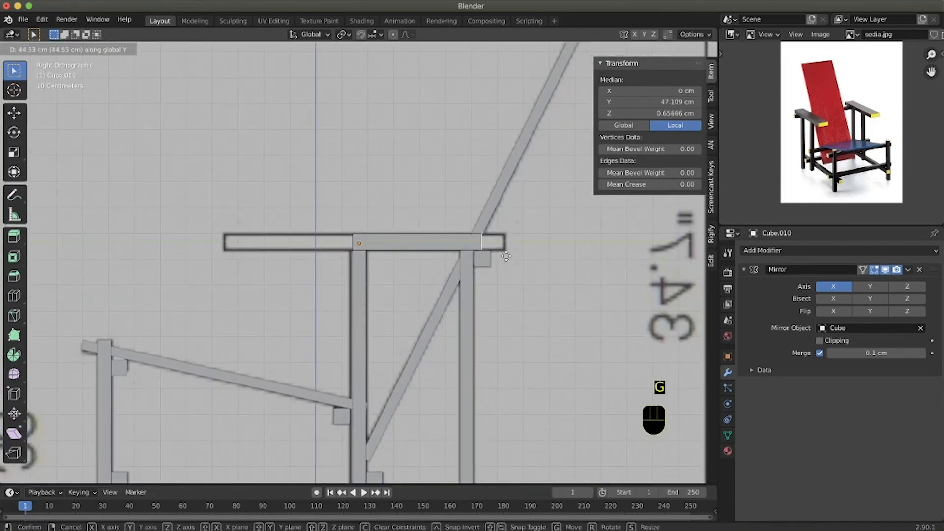
left_click(519, 256)
middle_click_drag(381, 253, 431, 254)
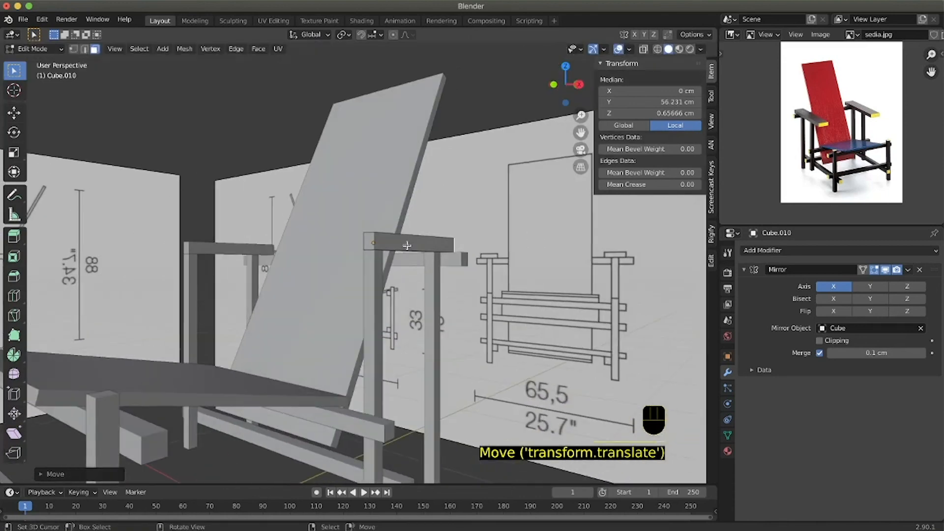
- Move the armrest block's front face along Y to the drawn armrest's front end, at about local Y -52.3 cm
left_click(367, 242)
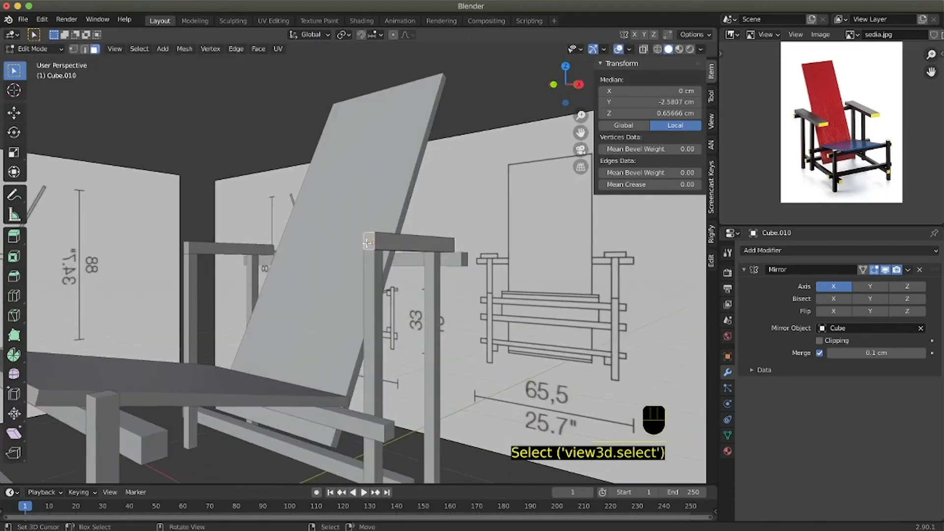
key("KP_3")
key("g")
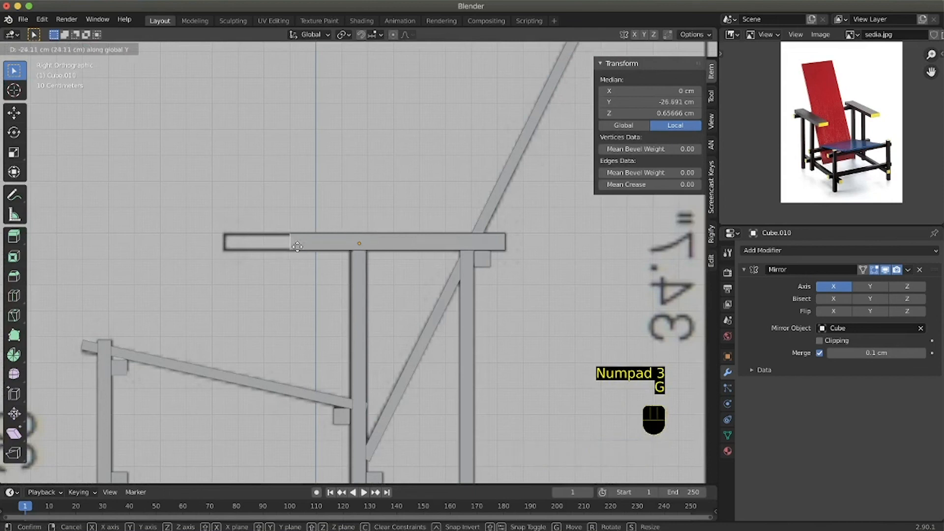
left_click(241, 258)
middle_click_drag(241, 257, 264, 241)
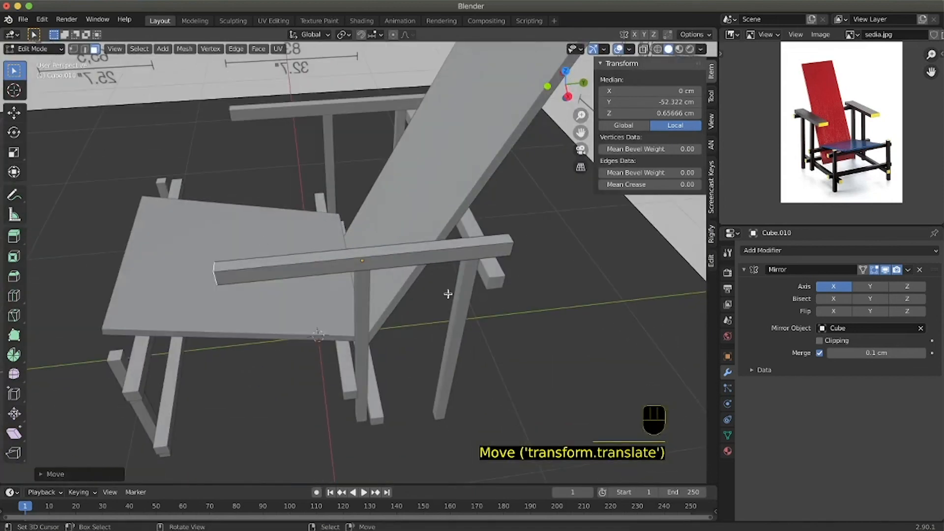
- Widen the whole armrest block along X until the mirrored pair spans about 146 cm, and return to Object Mode
key("KP_1")
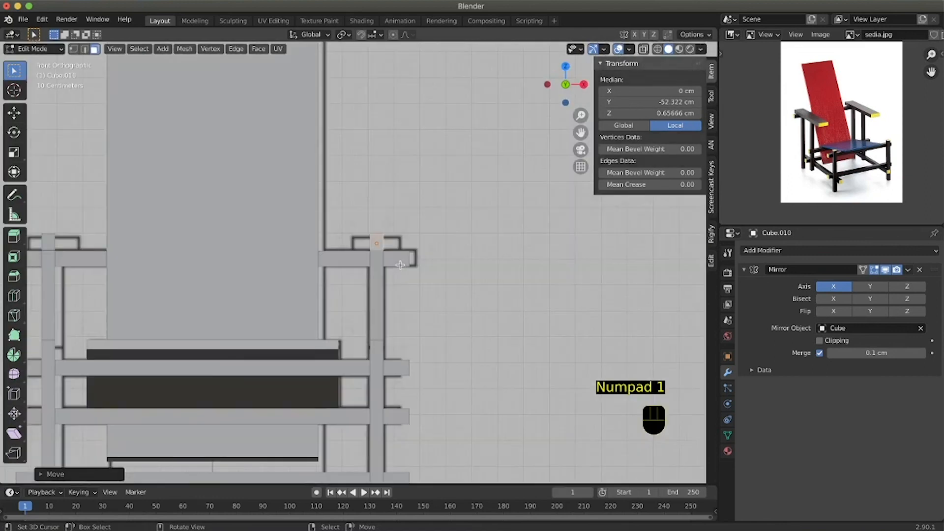
middle_click_drag(377, 250, 388, 246)
key("a")
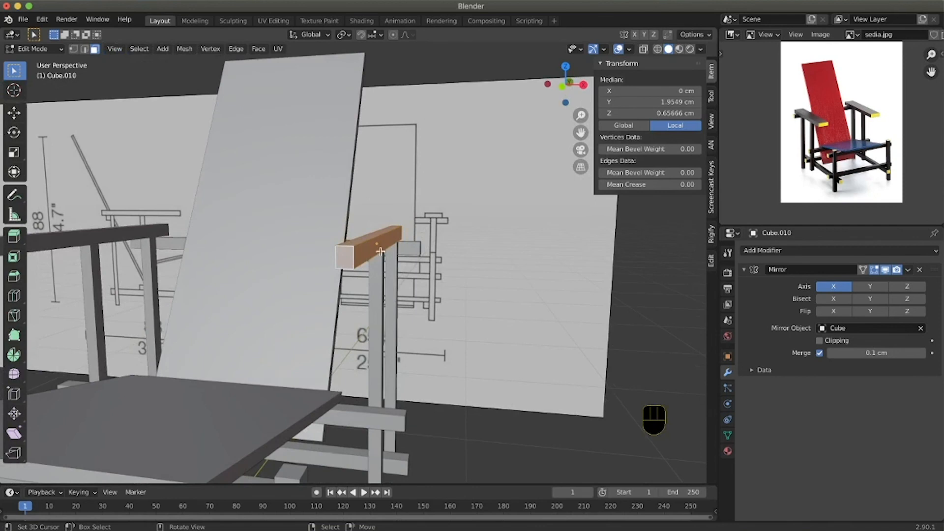
key("KP_1")
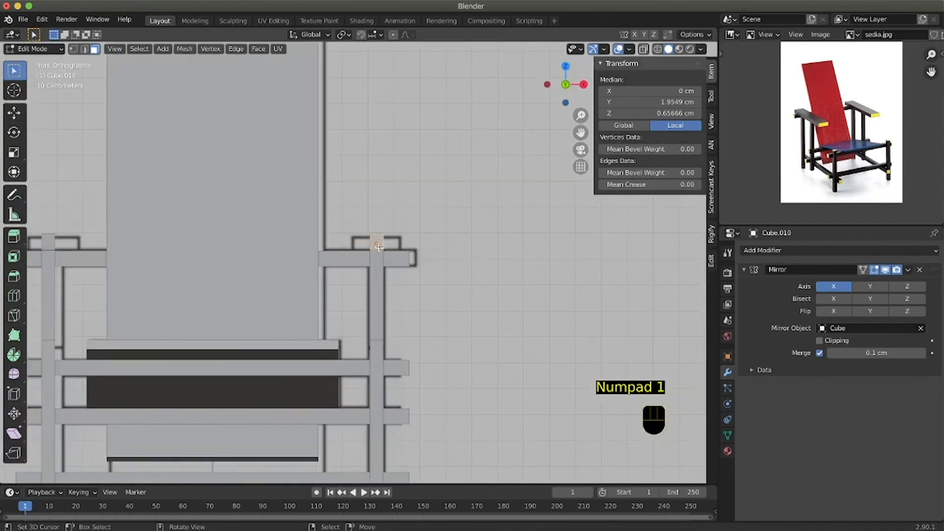
key("s")
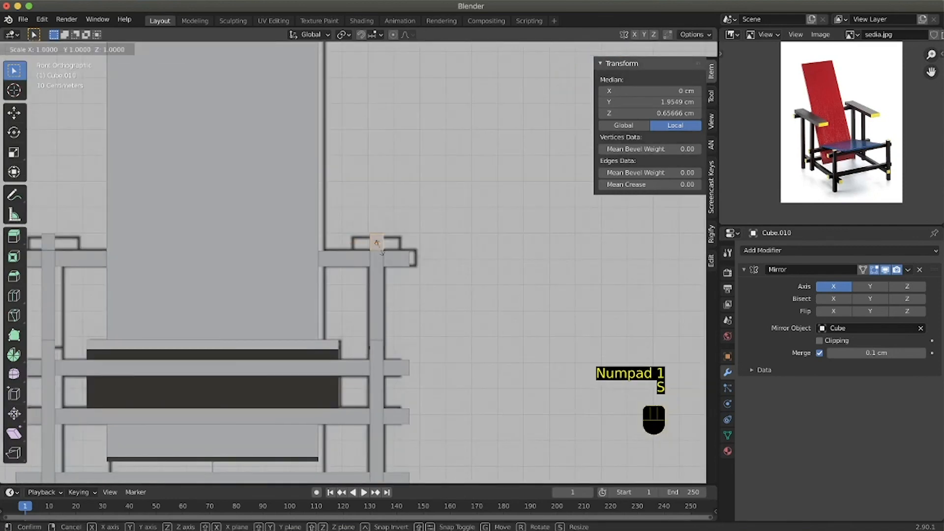
key("x")
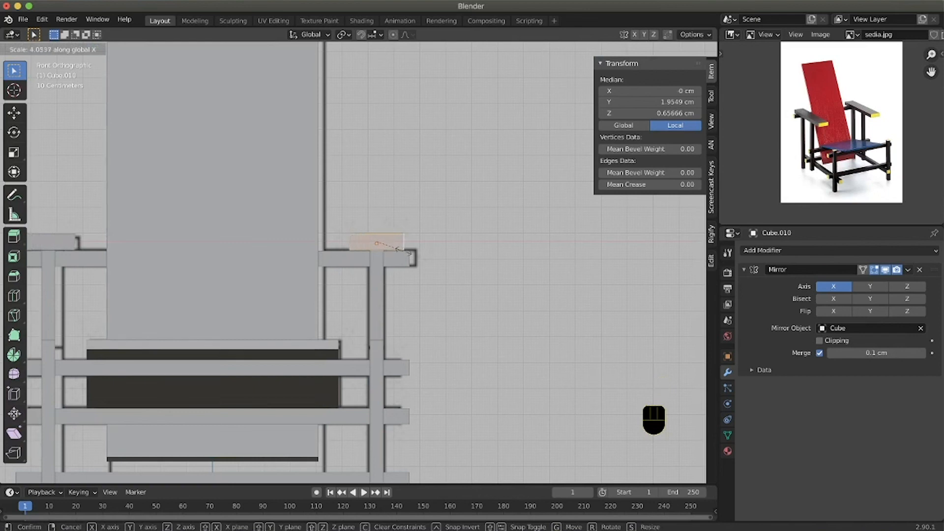
left_click(408, 252)
mouse_move(407, 252)
middle_mouse_down()
mouse_move(388, 248)
mouse_move(399, 247)
middle_mouse_up()
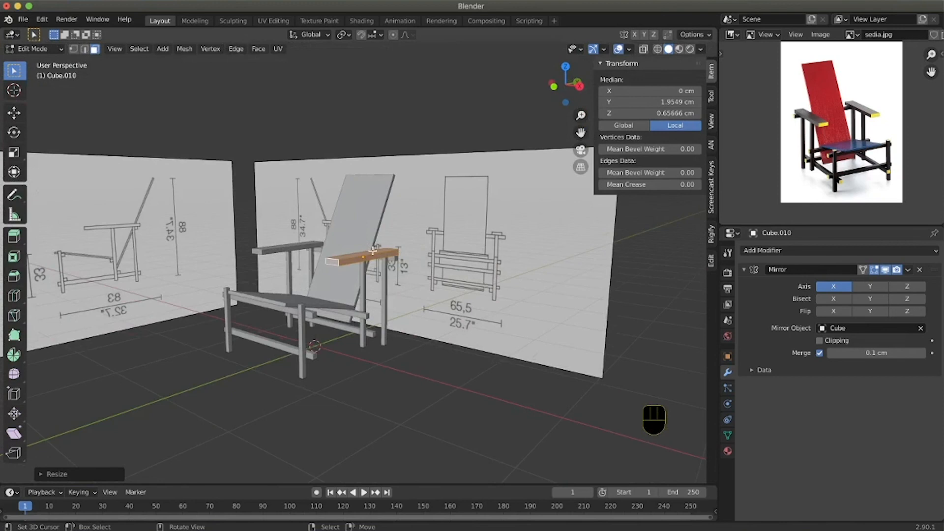
key("Tab")
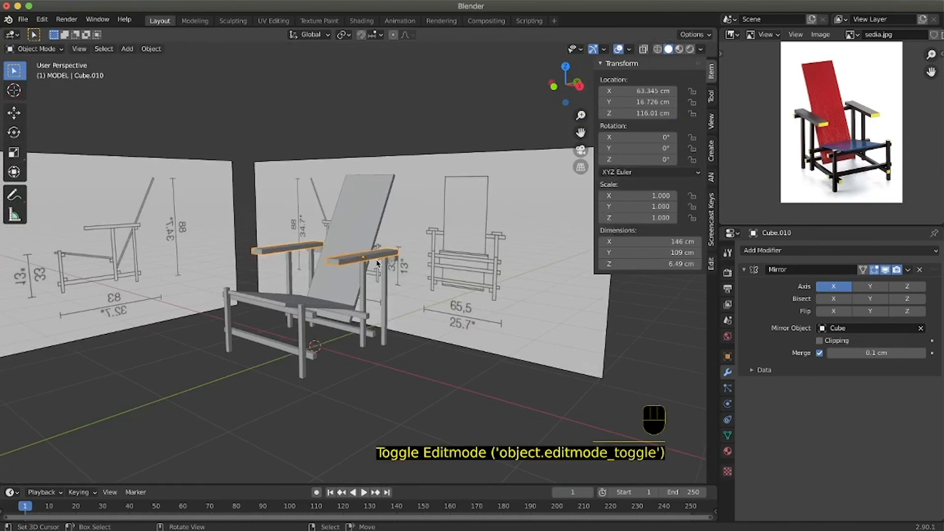
- Add a mesh plane at the origin under the chair and scale it uniformly to about 650 cm per side as a floor
middle_click_drag(354, 262, 338, 353)
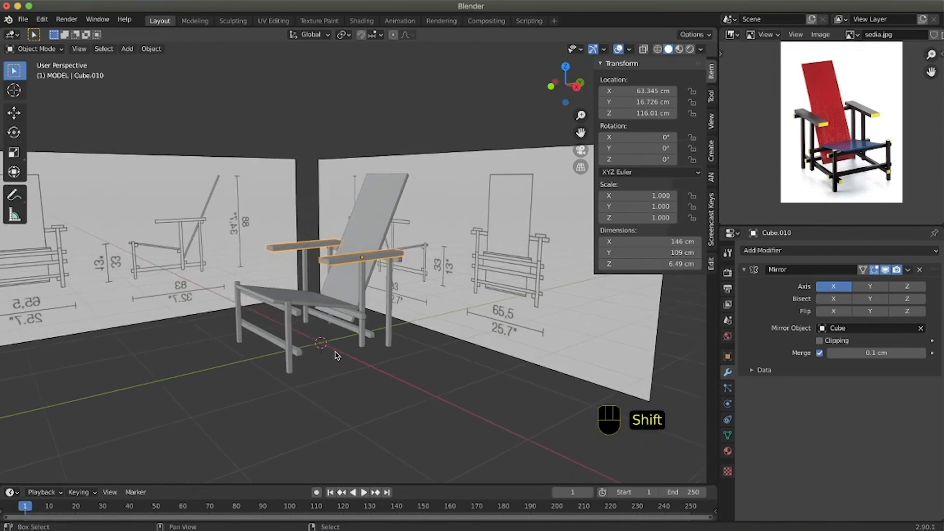
key("shift+a")
mouse_move(337, 308)
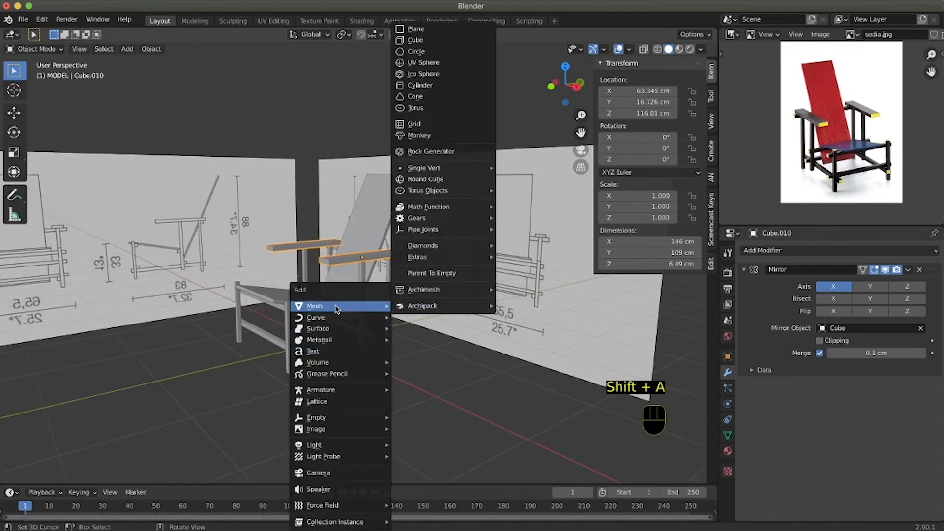
left_click(431, 29)
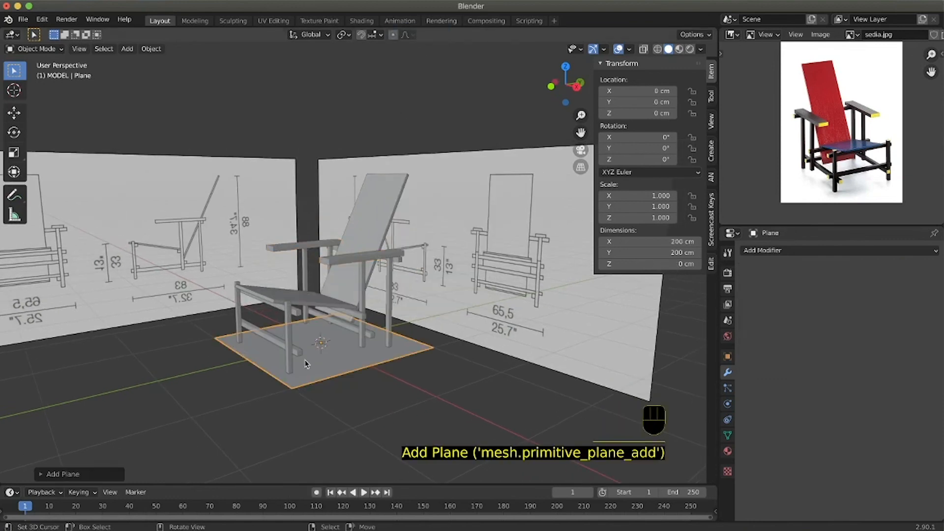
key("s")
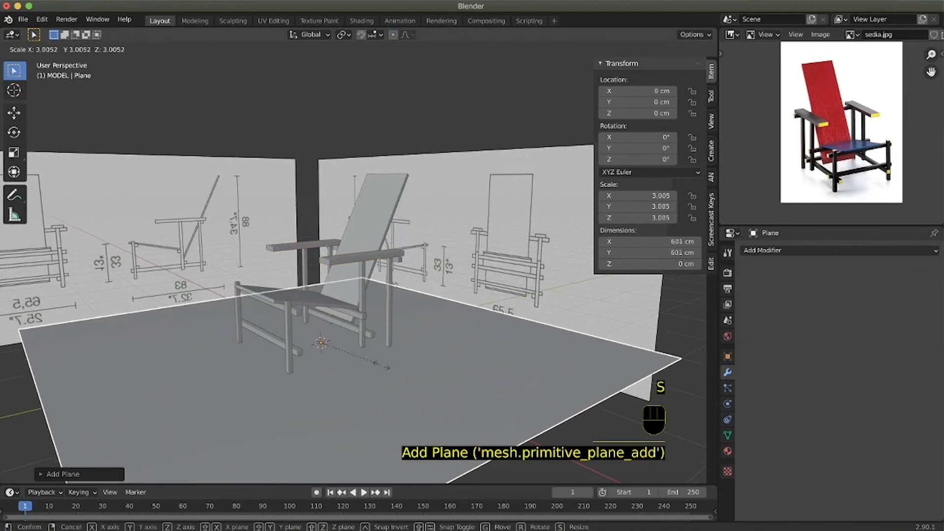
left_click(385, 367)
middle_click_drag(358, 375, 338, 352)
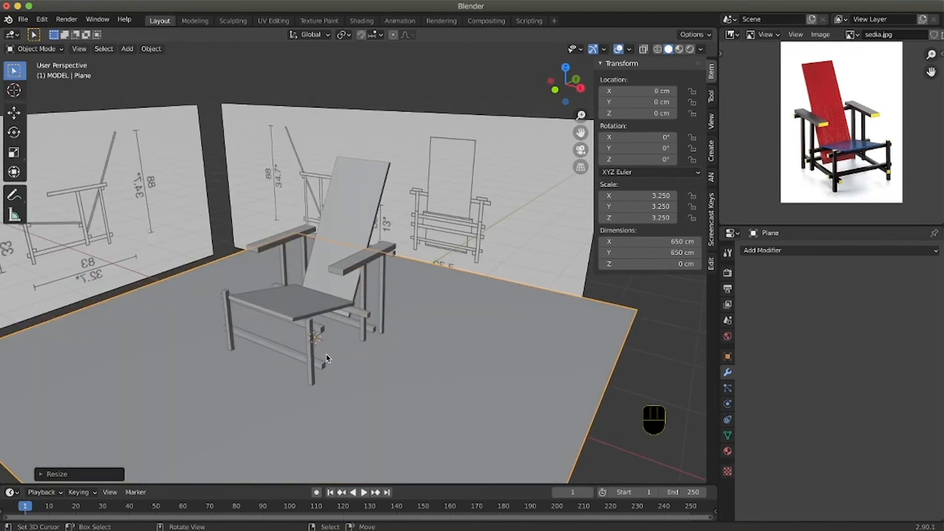
middle_click_drag(328, 357, 340, 348)
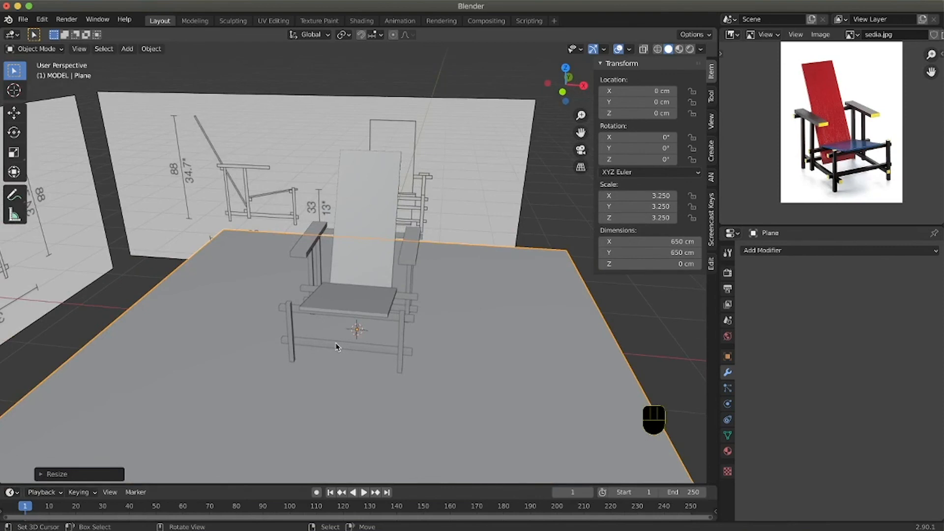
key("super+Tab")
key("super+Tab")
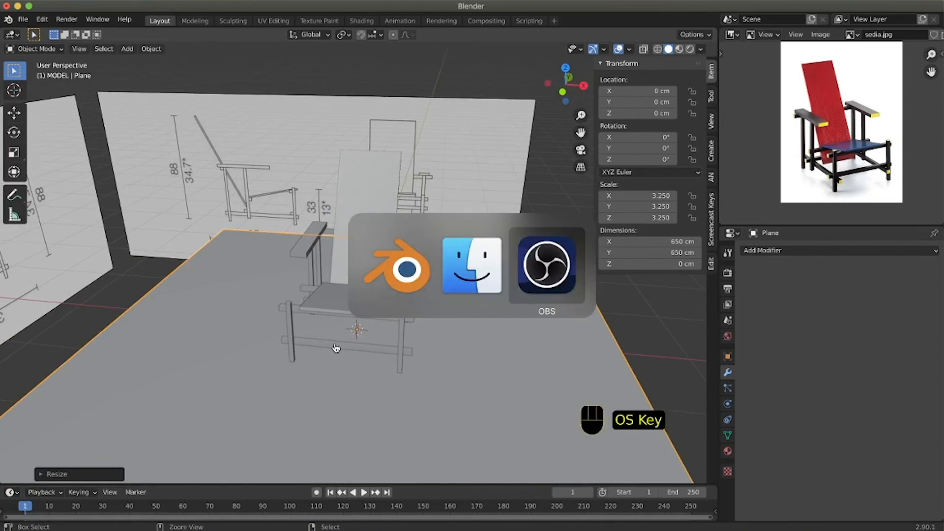